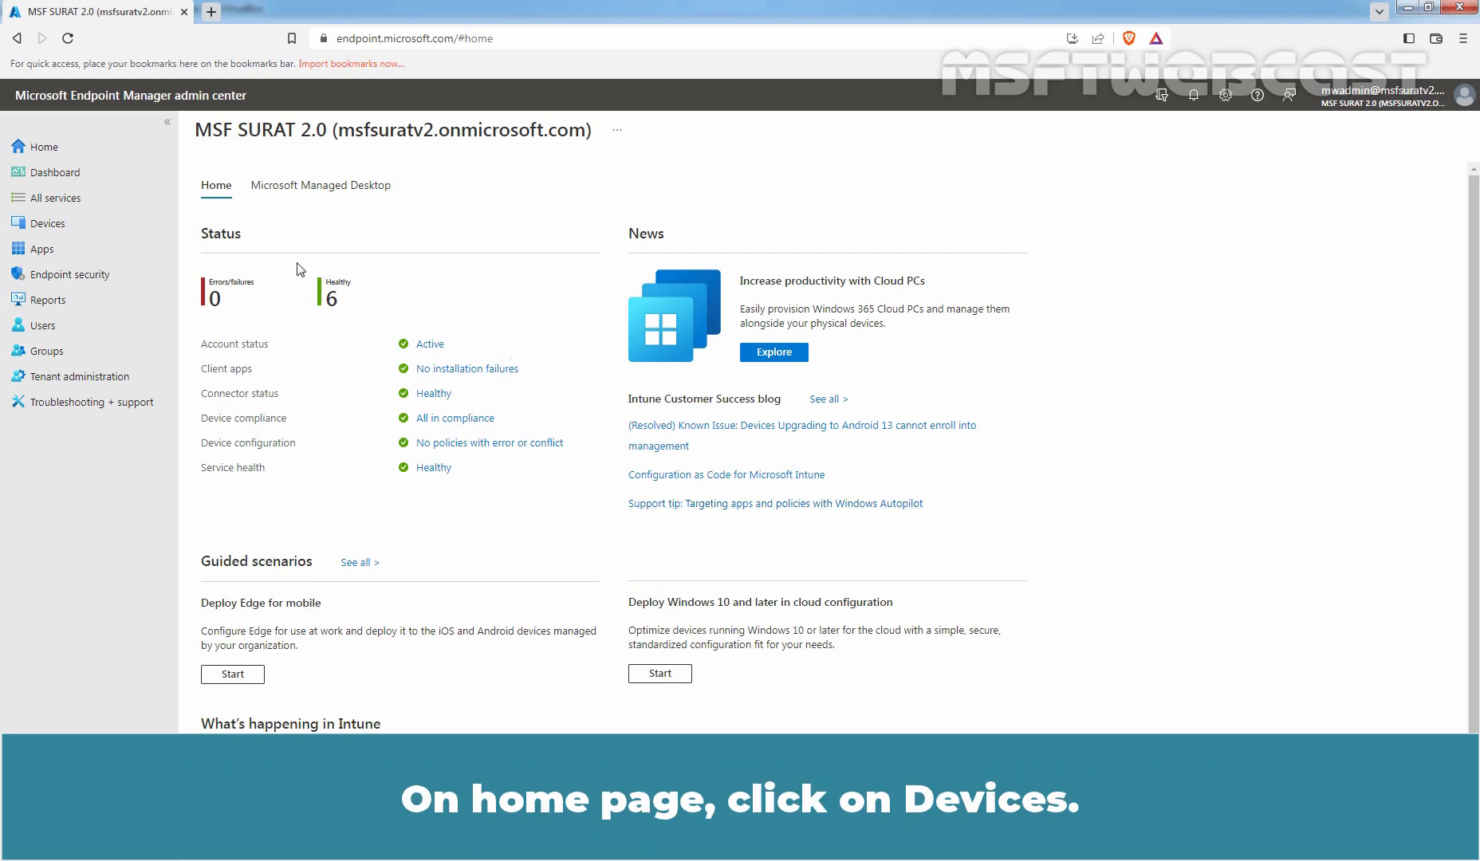
Open the Devices > Monitor Encryption report listing three Windows devices as Not encrypted.
{"action": "left_click", "coordinate": [49, 226]}
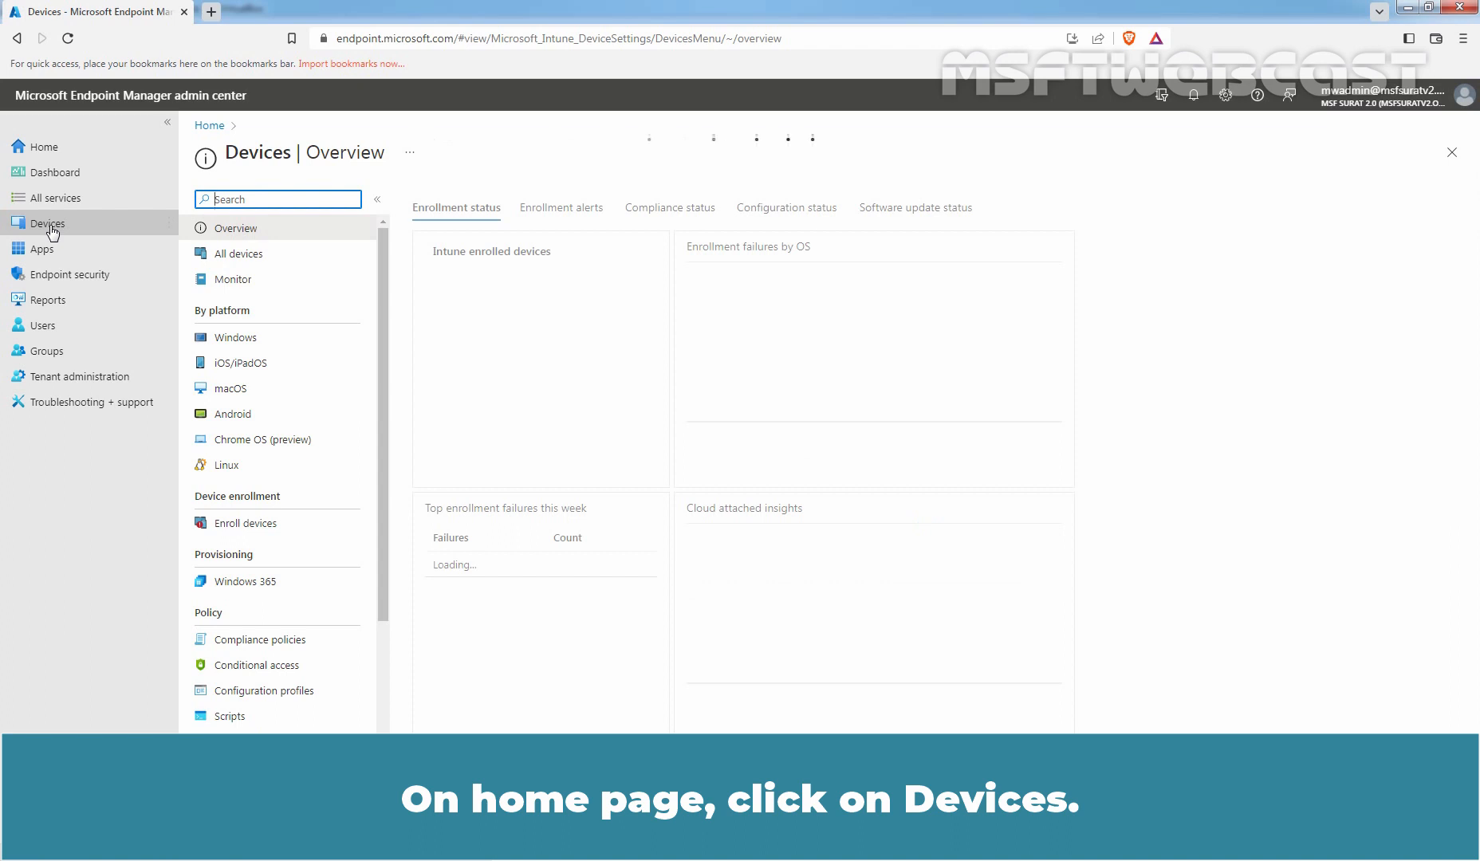
{"action": "left_click", "coordinate": [242, 281]}
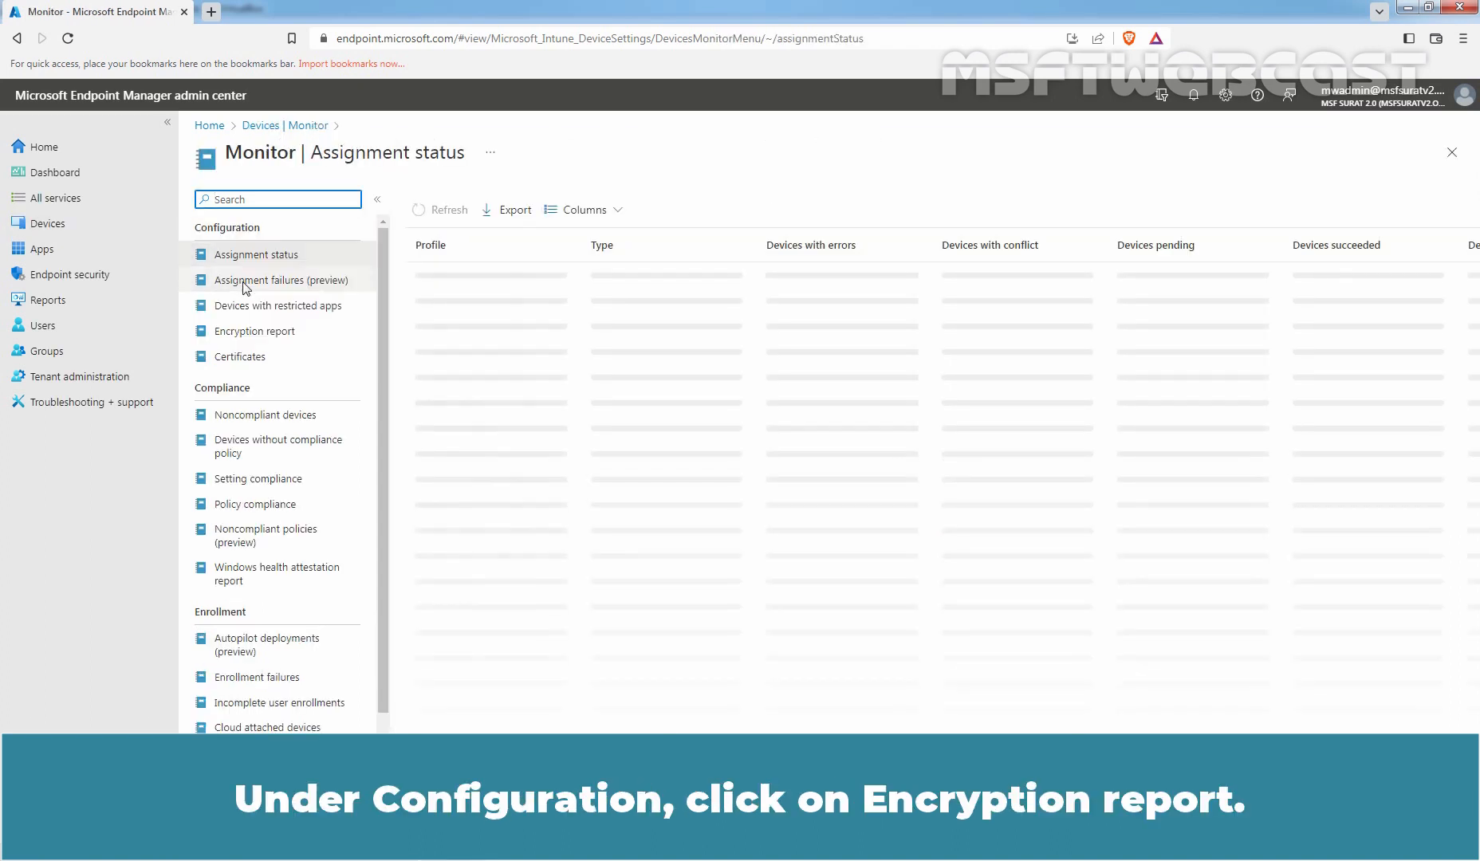
{"action": "left_click", "coordinate": [252, 335]}
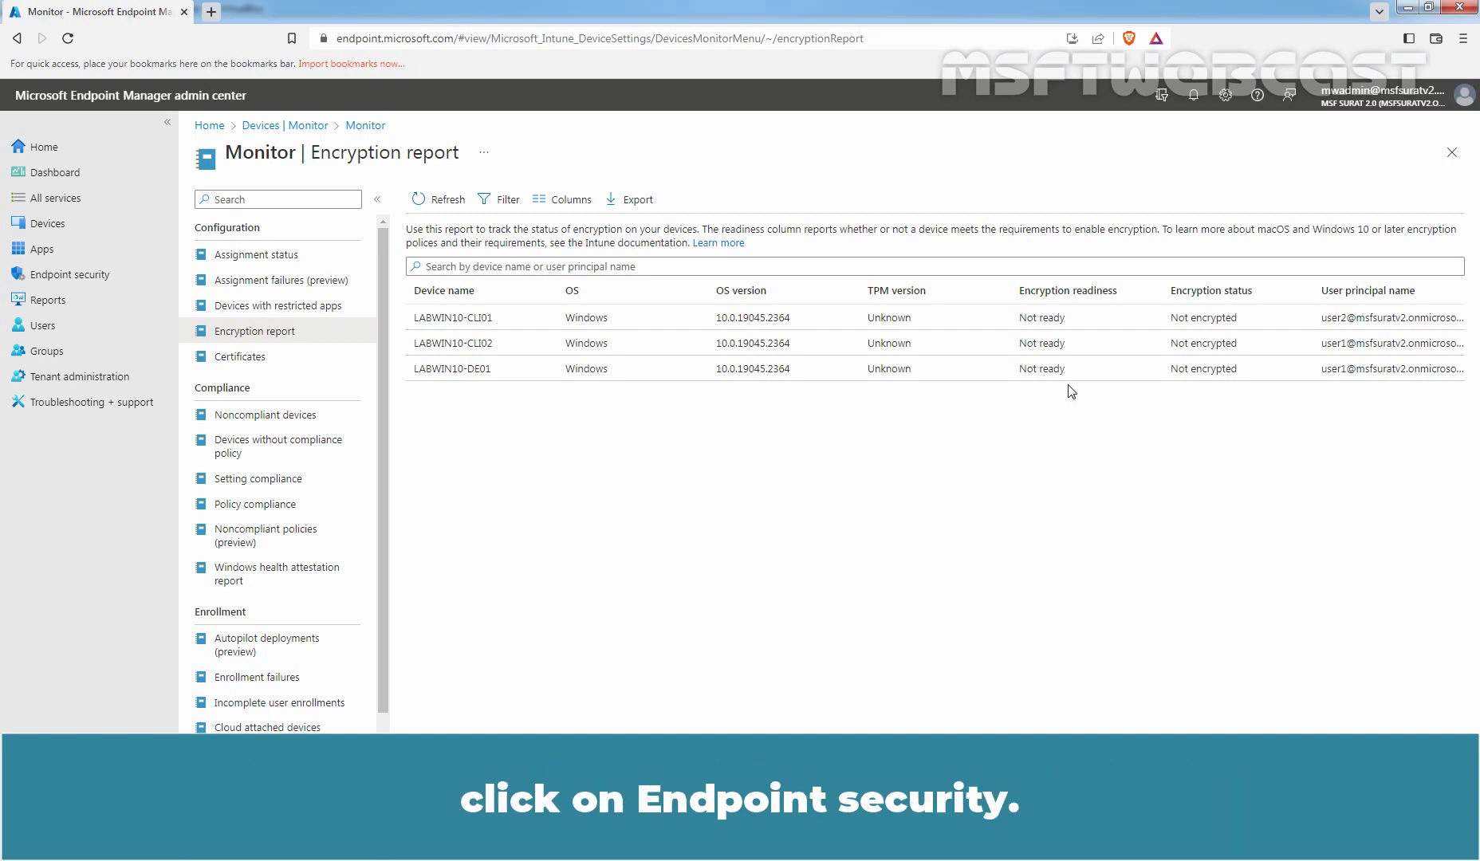
Create an Endpoint security disk encryption profile for Windows 10 and later, profile type BitLocker.
{"action": "left_click", "coordinate": [71, 284]}
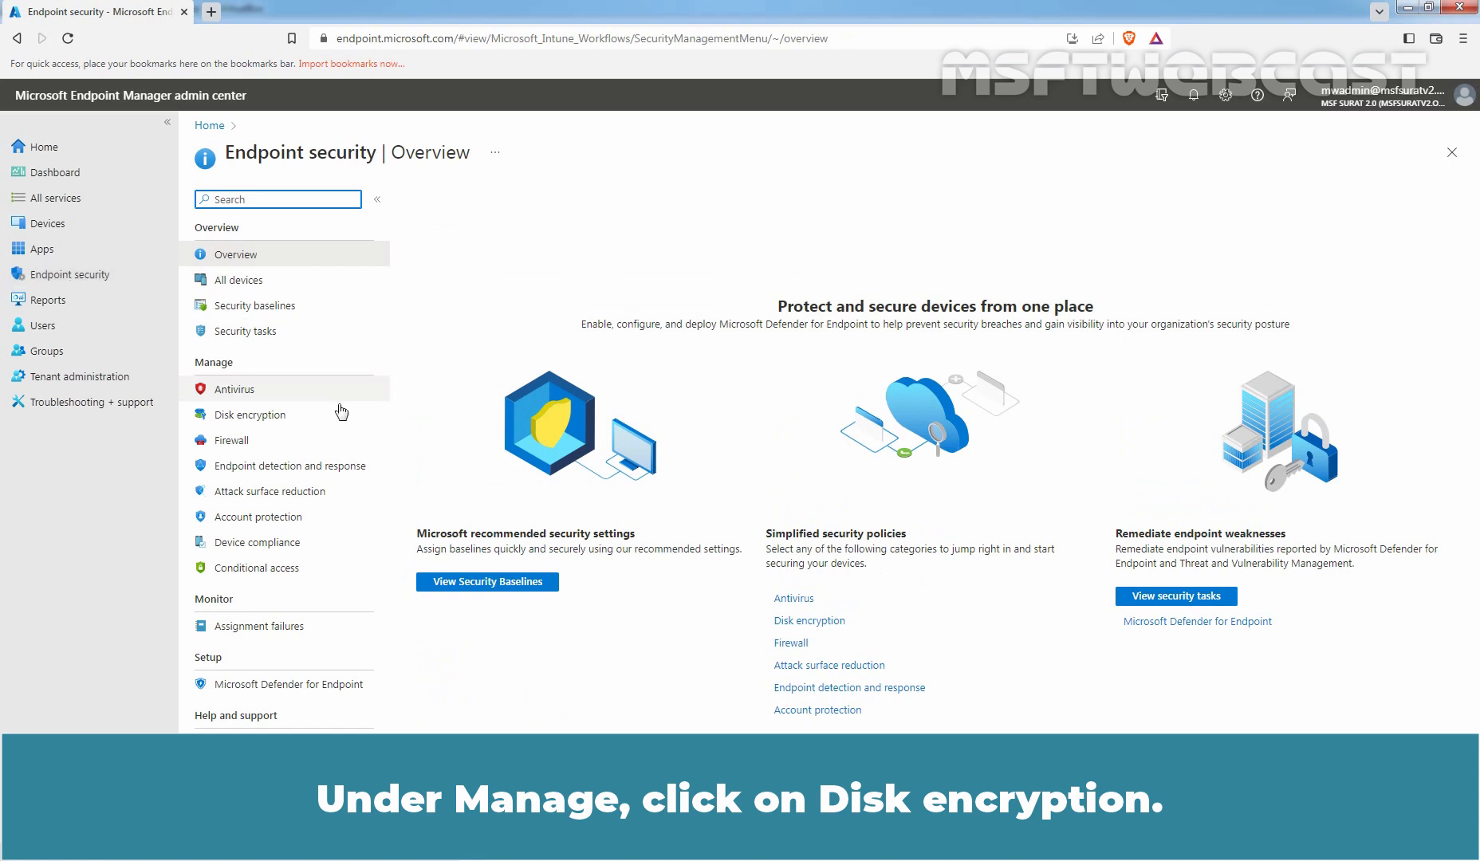
{"action": "left_click", "coordinate": [273, 420]}
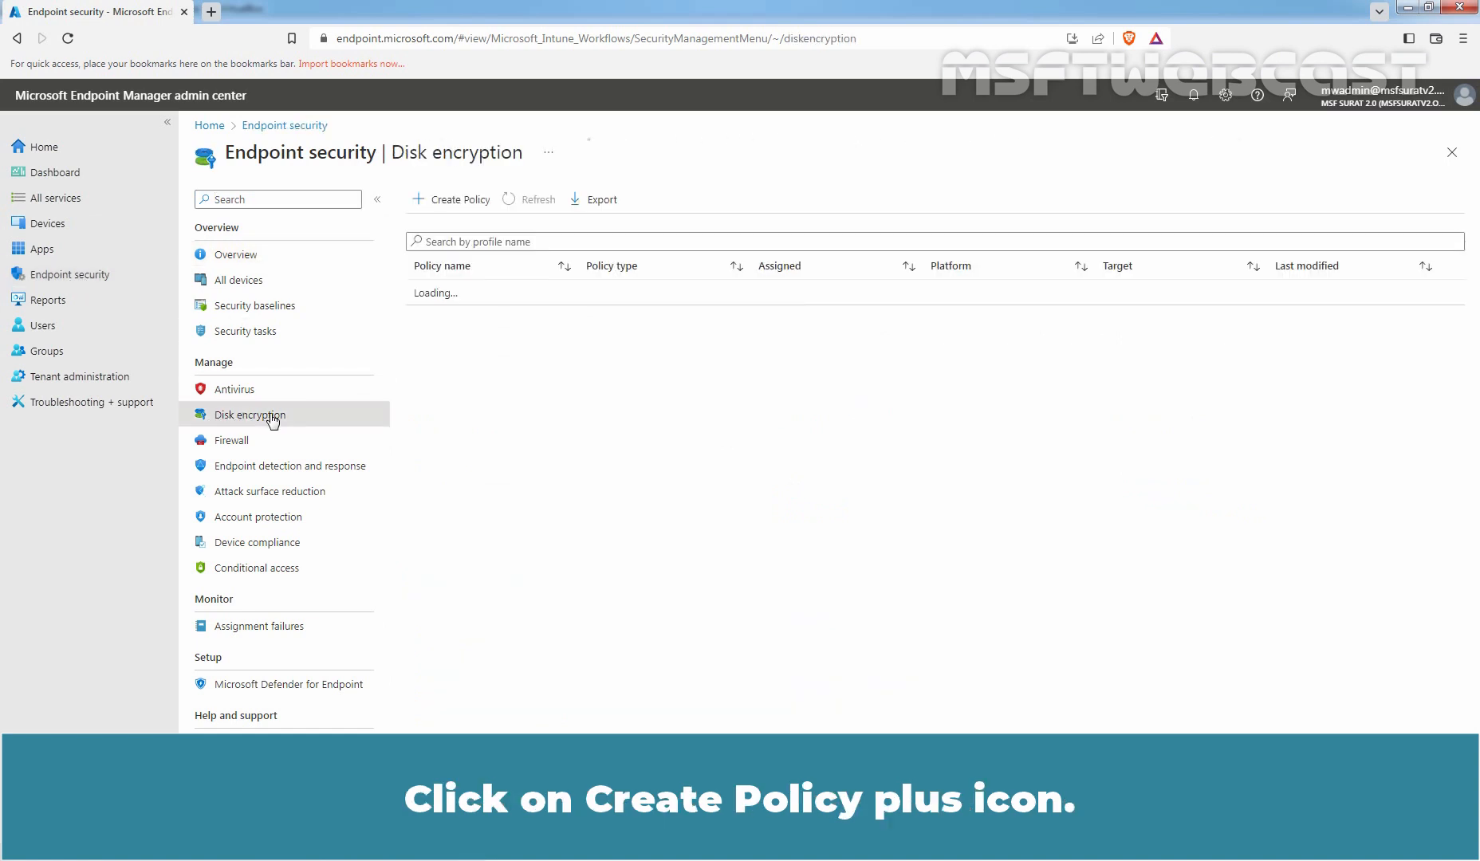
{"action": "left_click", "coordinate": [453, 198]}
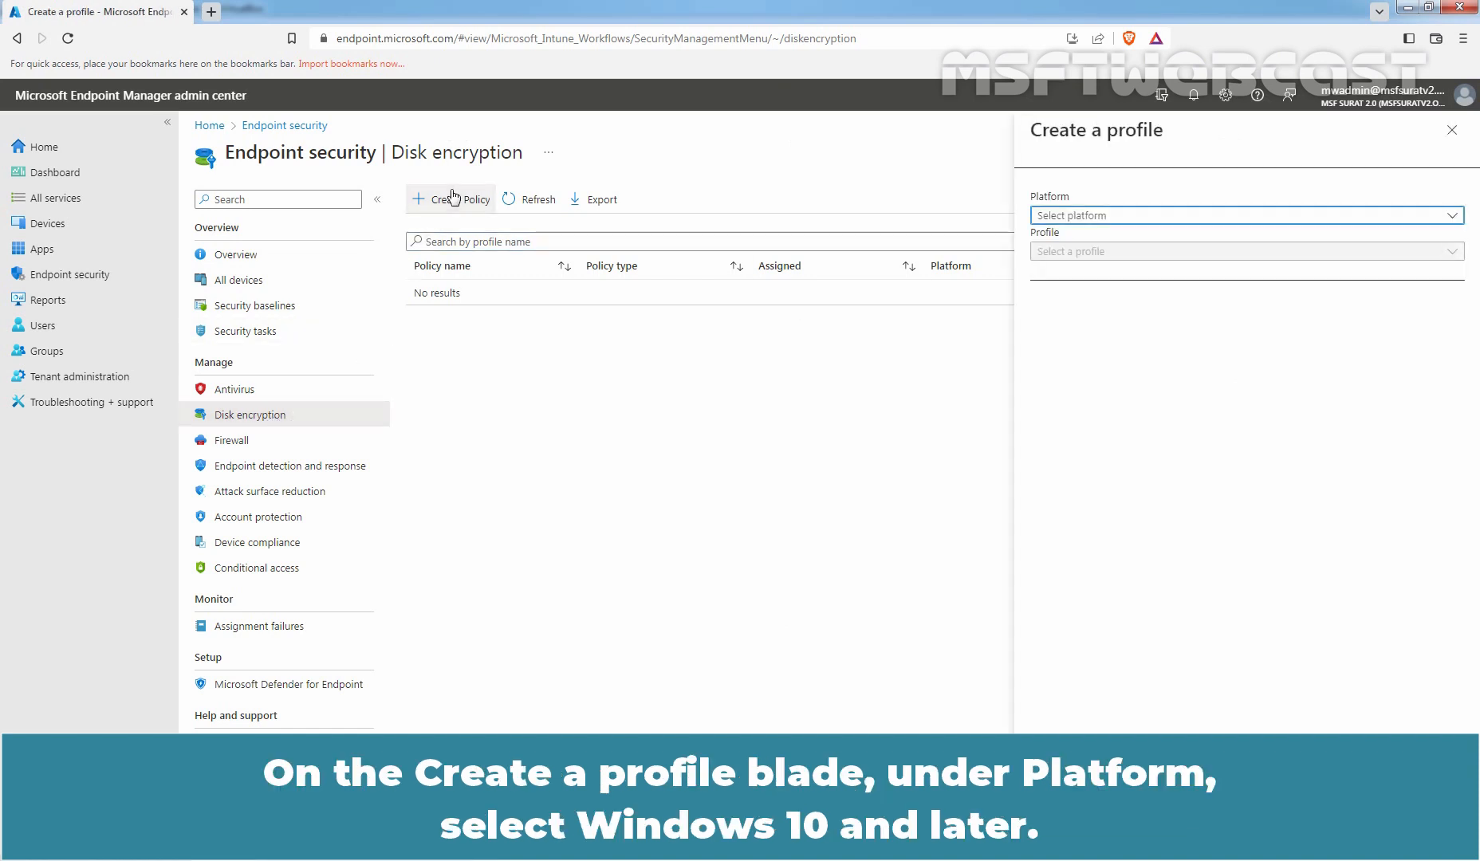
{"action": "left_click", "coordinate": [1078, 219]}
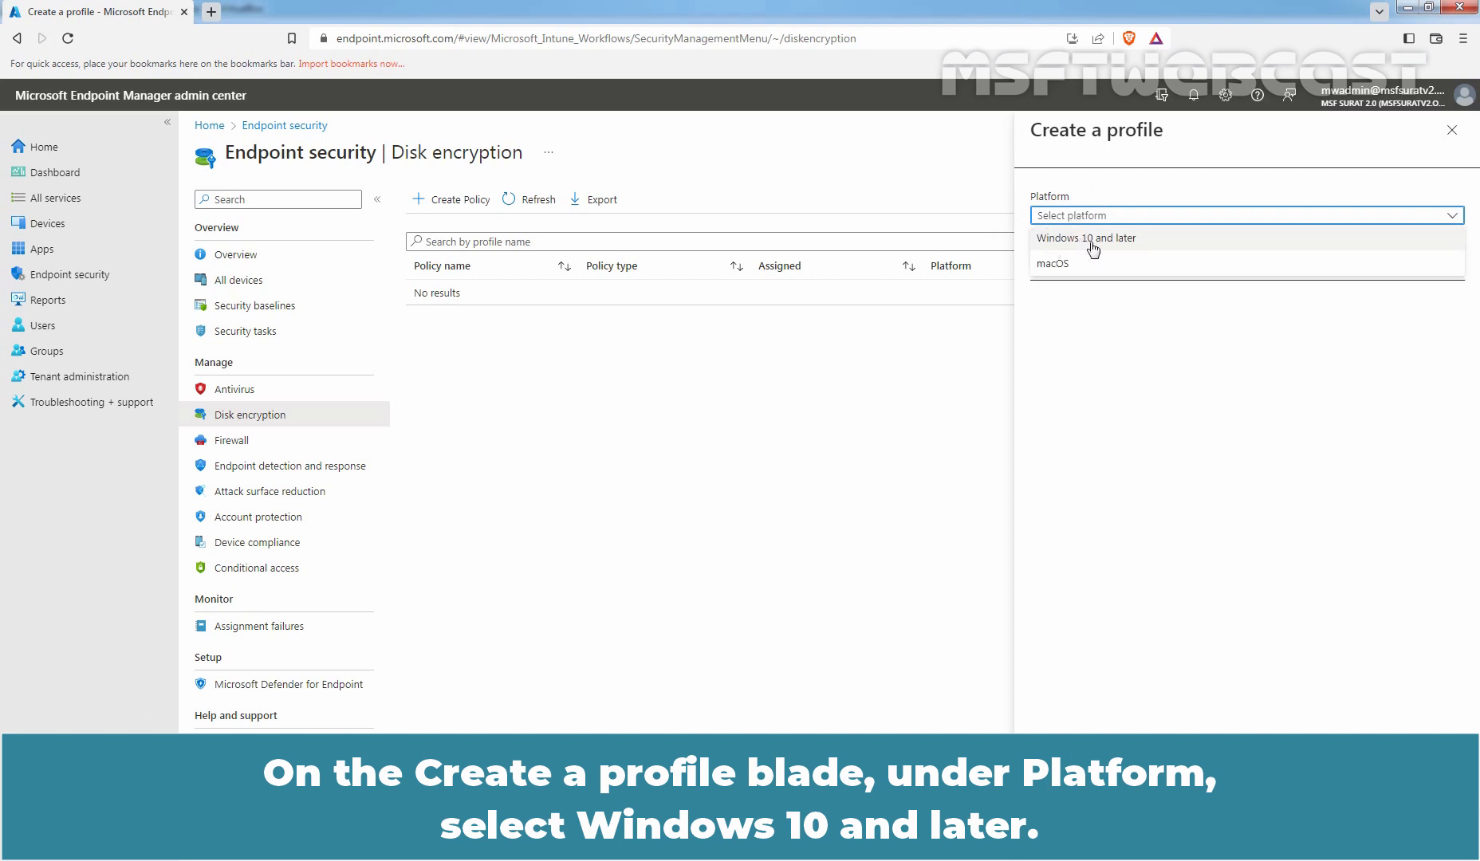
{"action": "left_click", "coordinate": [1128, 239]}
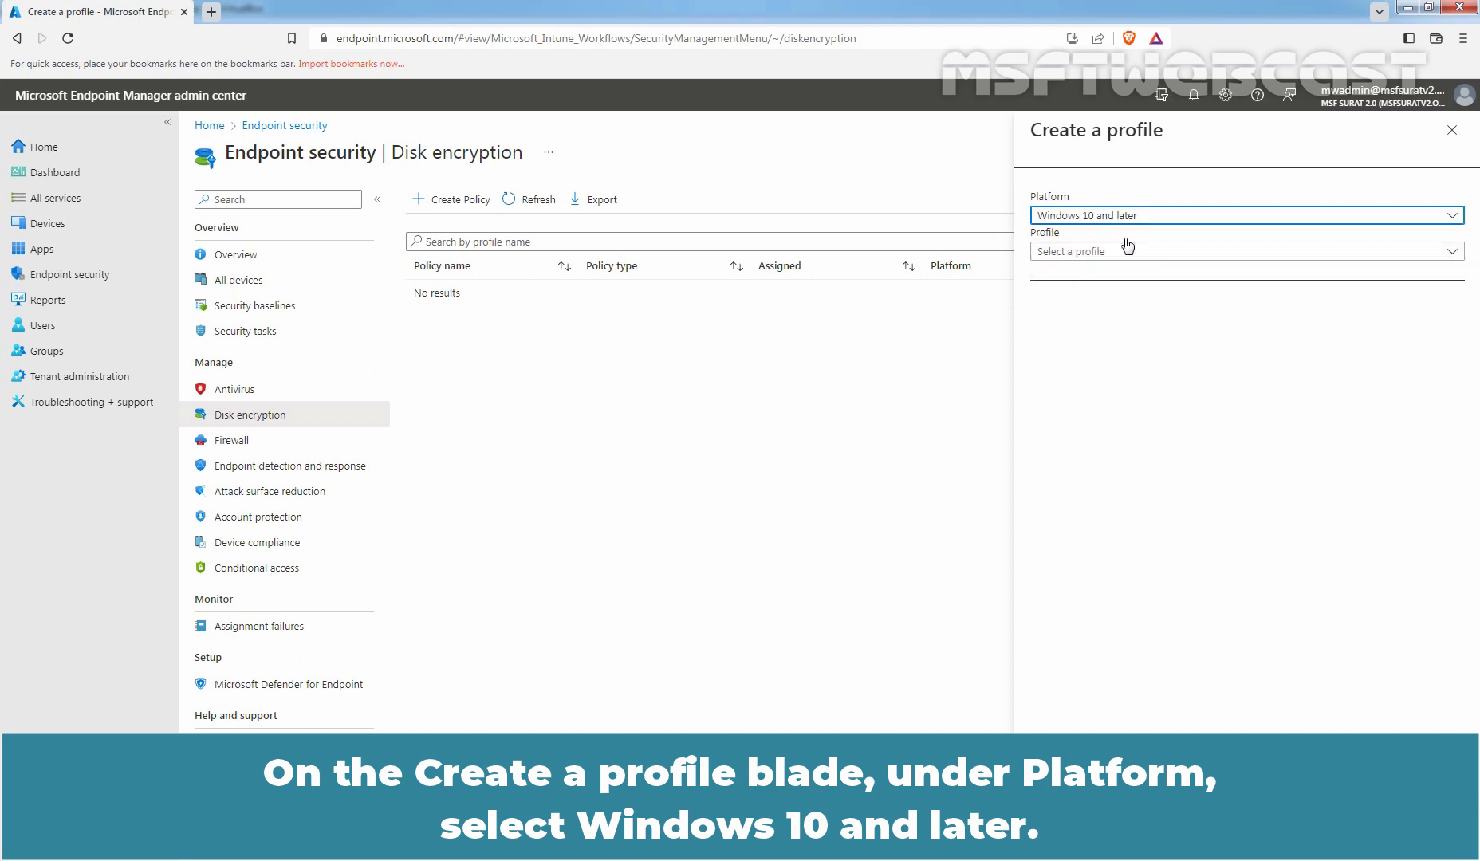
{"action": "left_click", "coordinate": [1081, 252]}
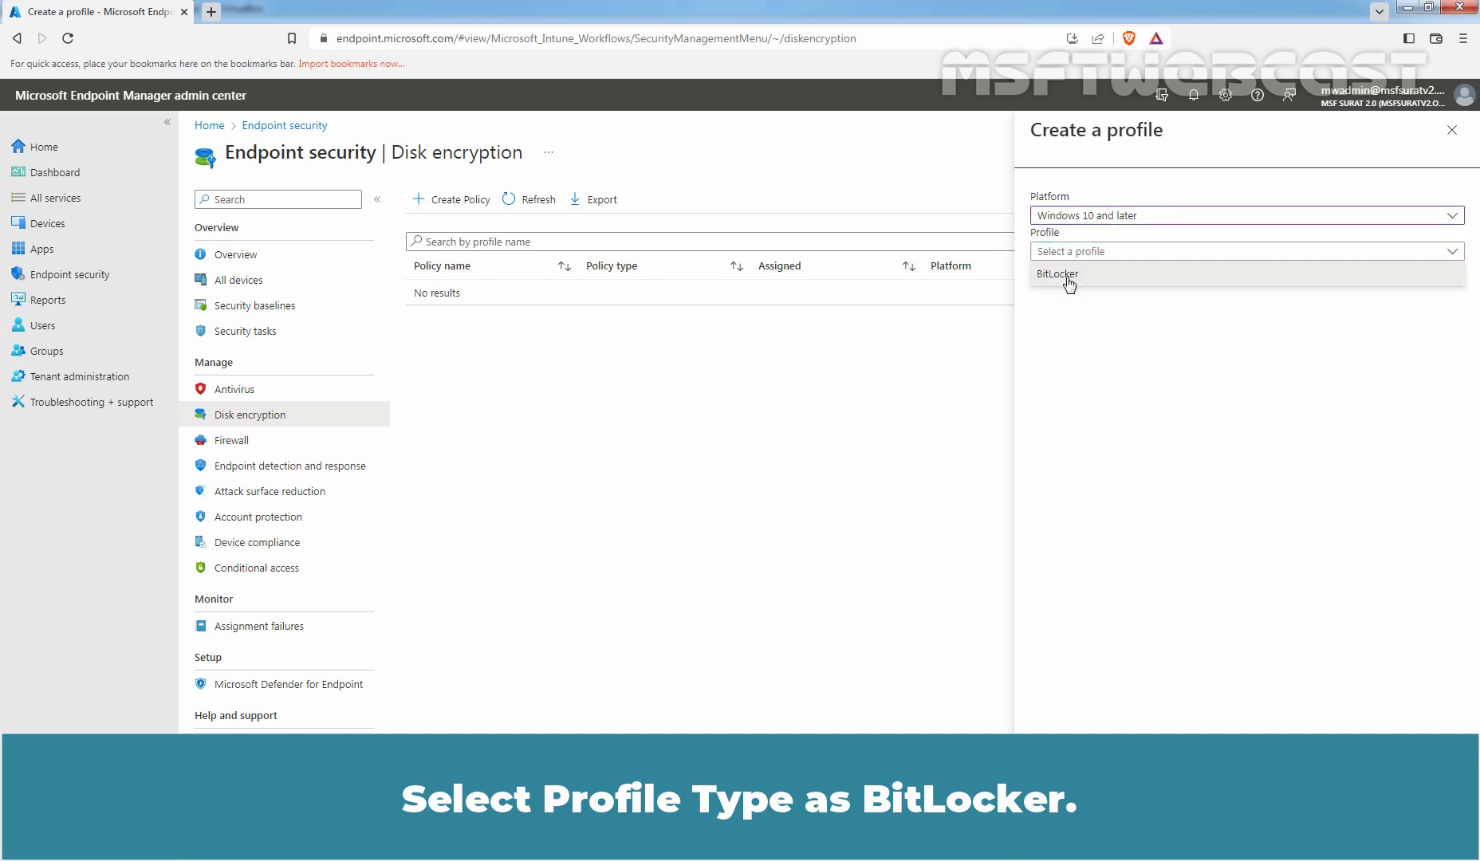
{"action": "left_click", "coordinate": [1058, 275]}
{"action": "left_click", "coordinate": [1060, 836]}
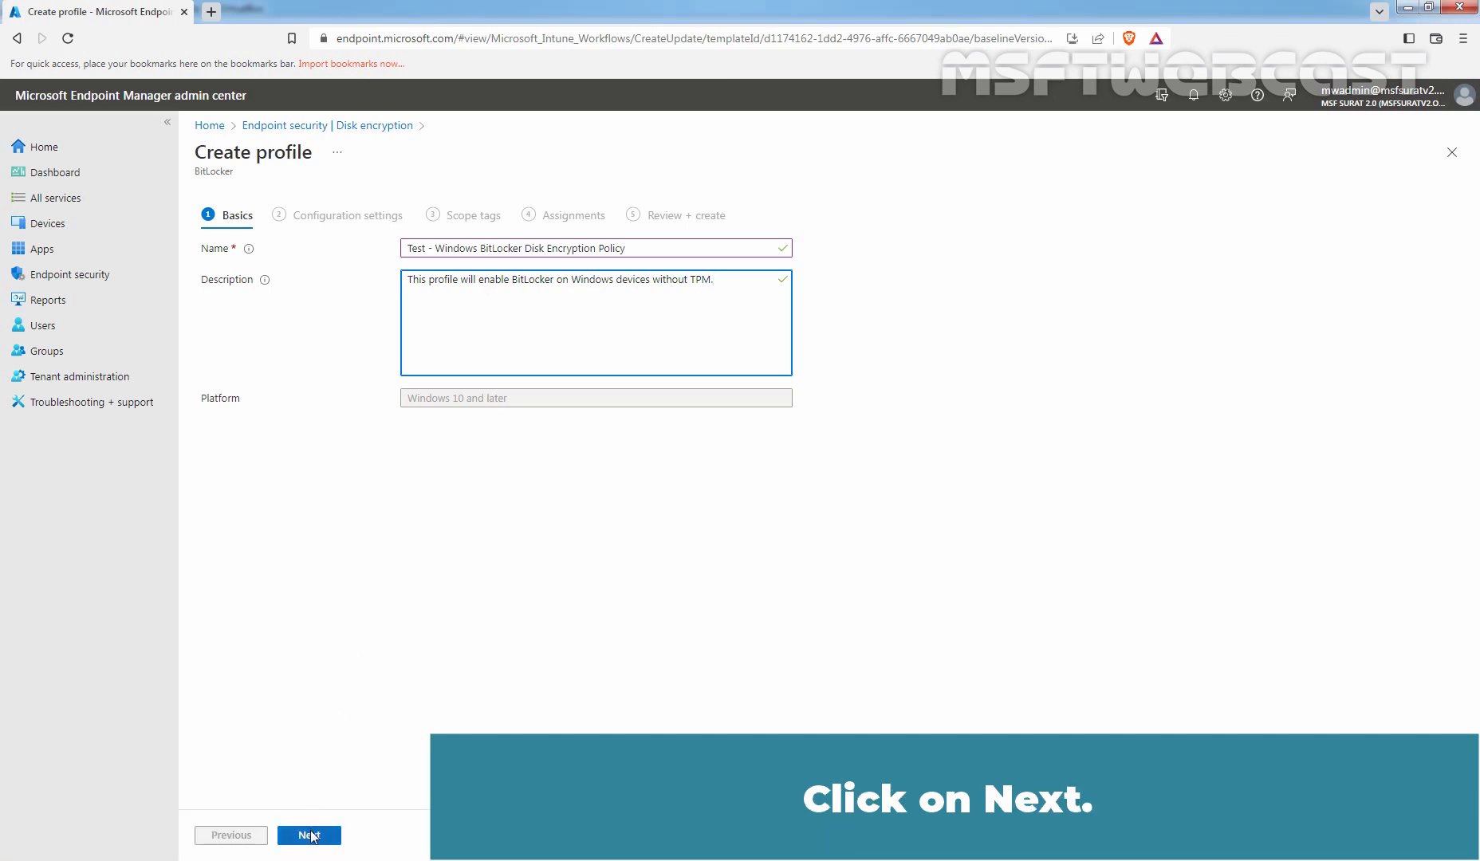
Move past the Basics tab to the BitLocker configuration settings.
{"action": "left_click", "coordinate": [310, 835]}
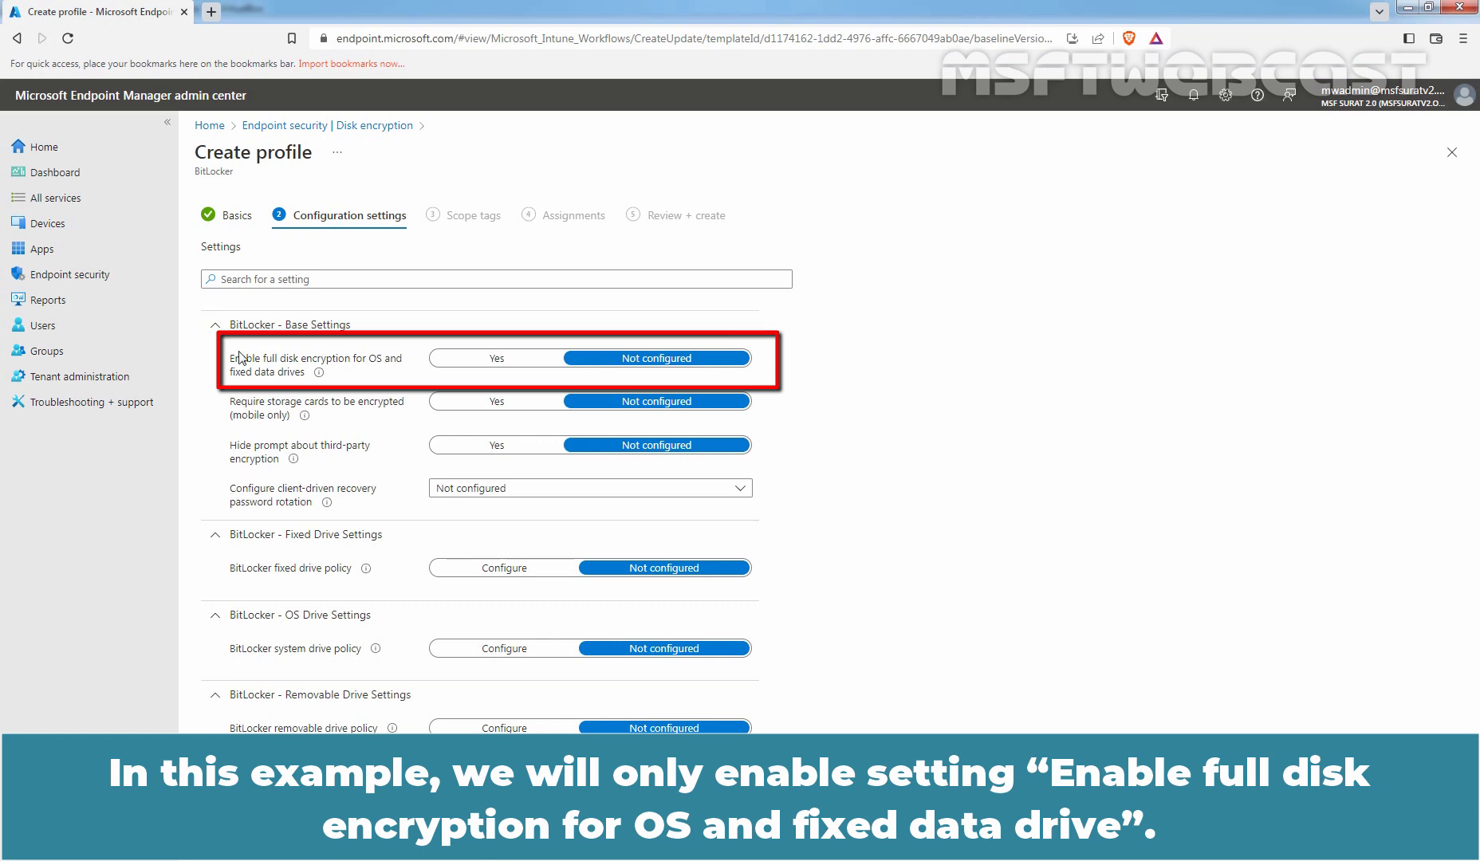
Set 'Enable full disk encryption for OS and fixed data drives' to Yes.
{"action": "mouse_move", "coordinate": [312, 380]}
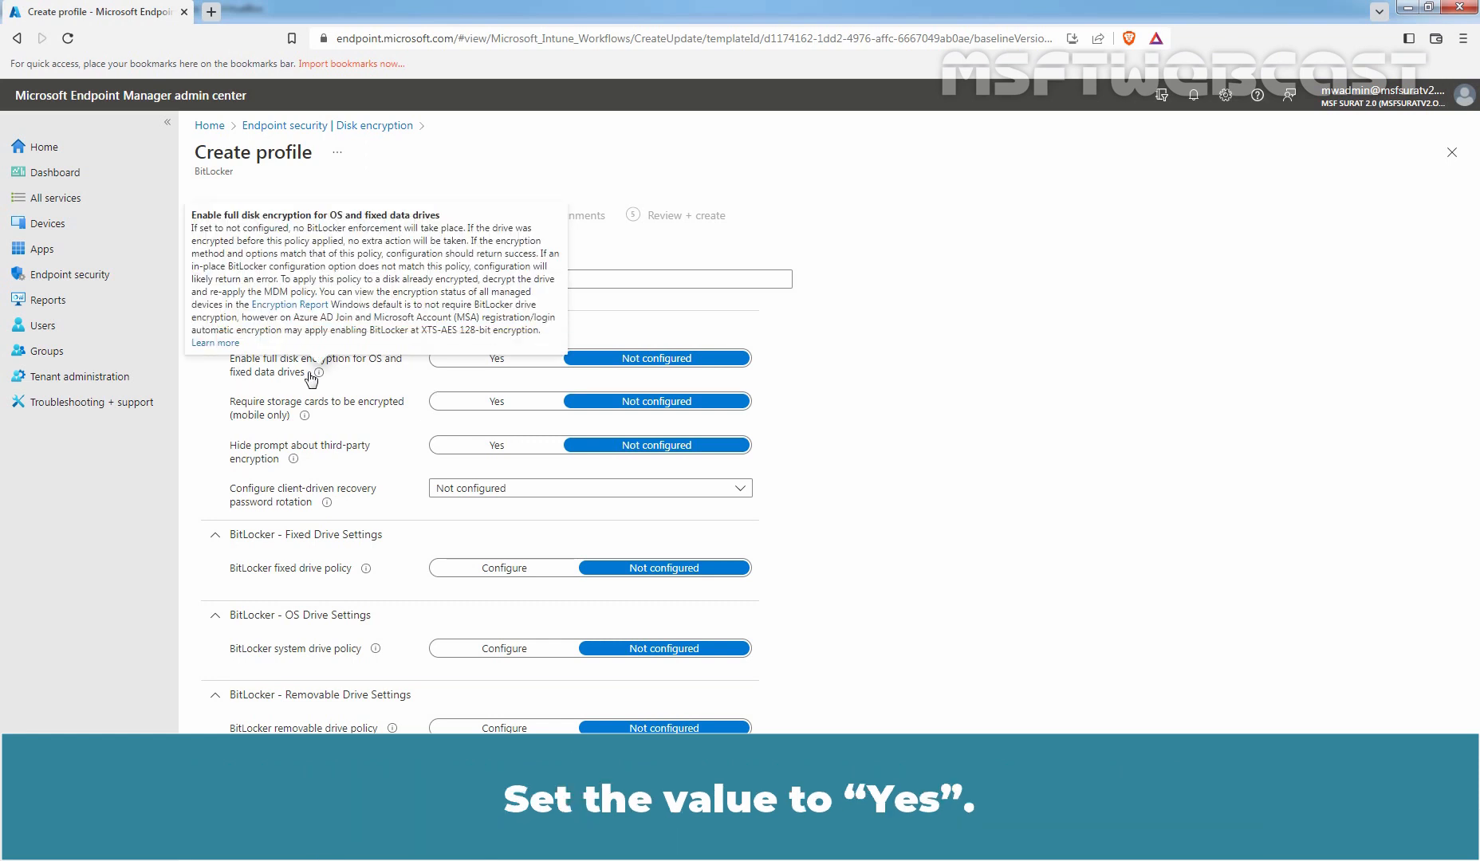
{"action": "left_click", "coordinate": [496, 363]}
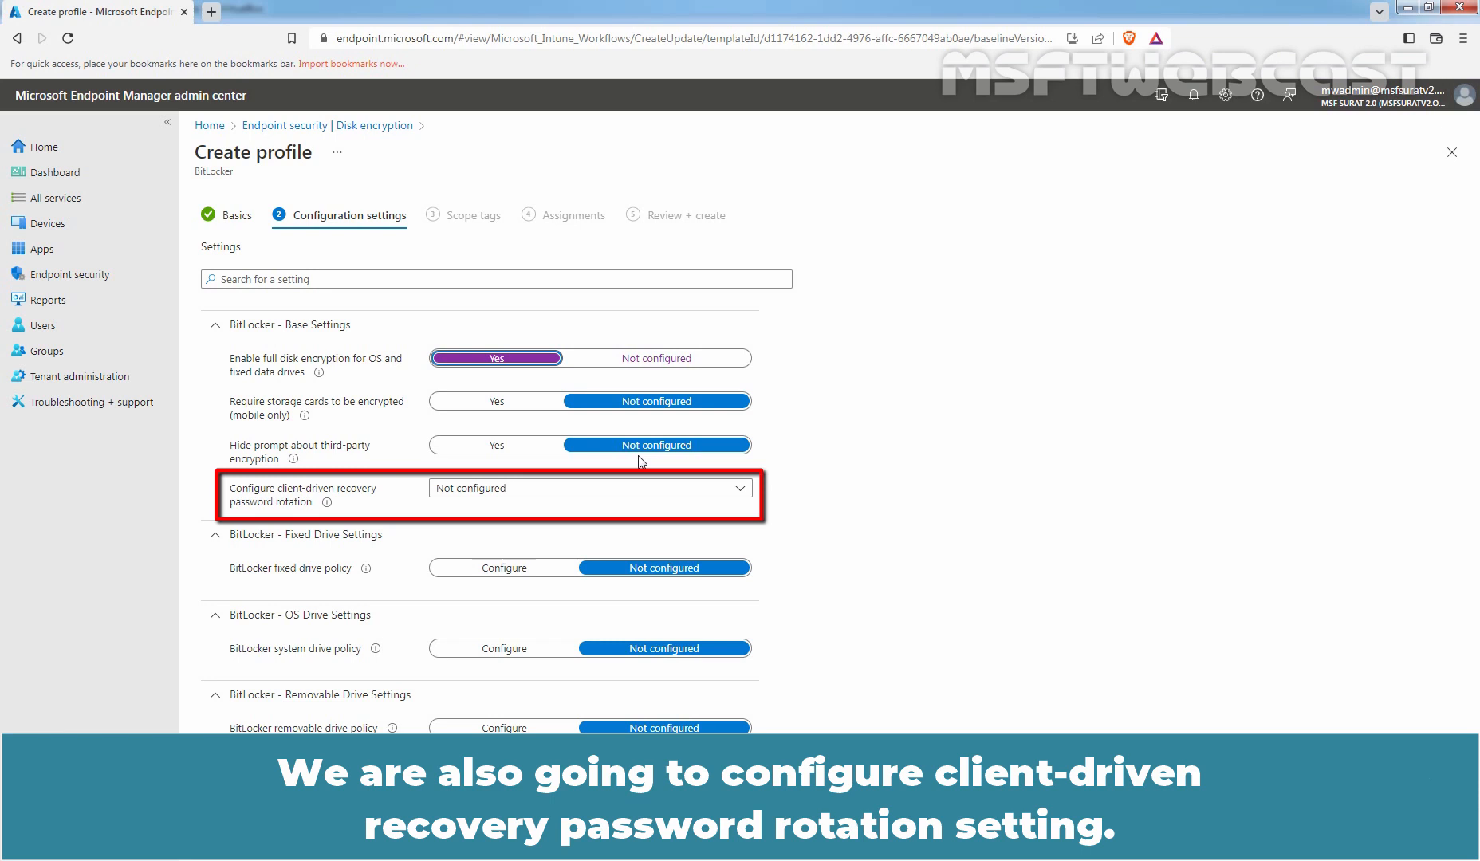
Set recovery password rotation to Enable rotation on Azure AD-joined devices, then collapse Base Settings.
{"action": "left_click", "coordinate": [581, 491]}
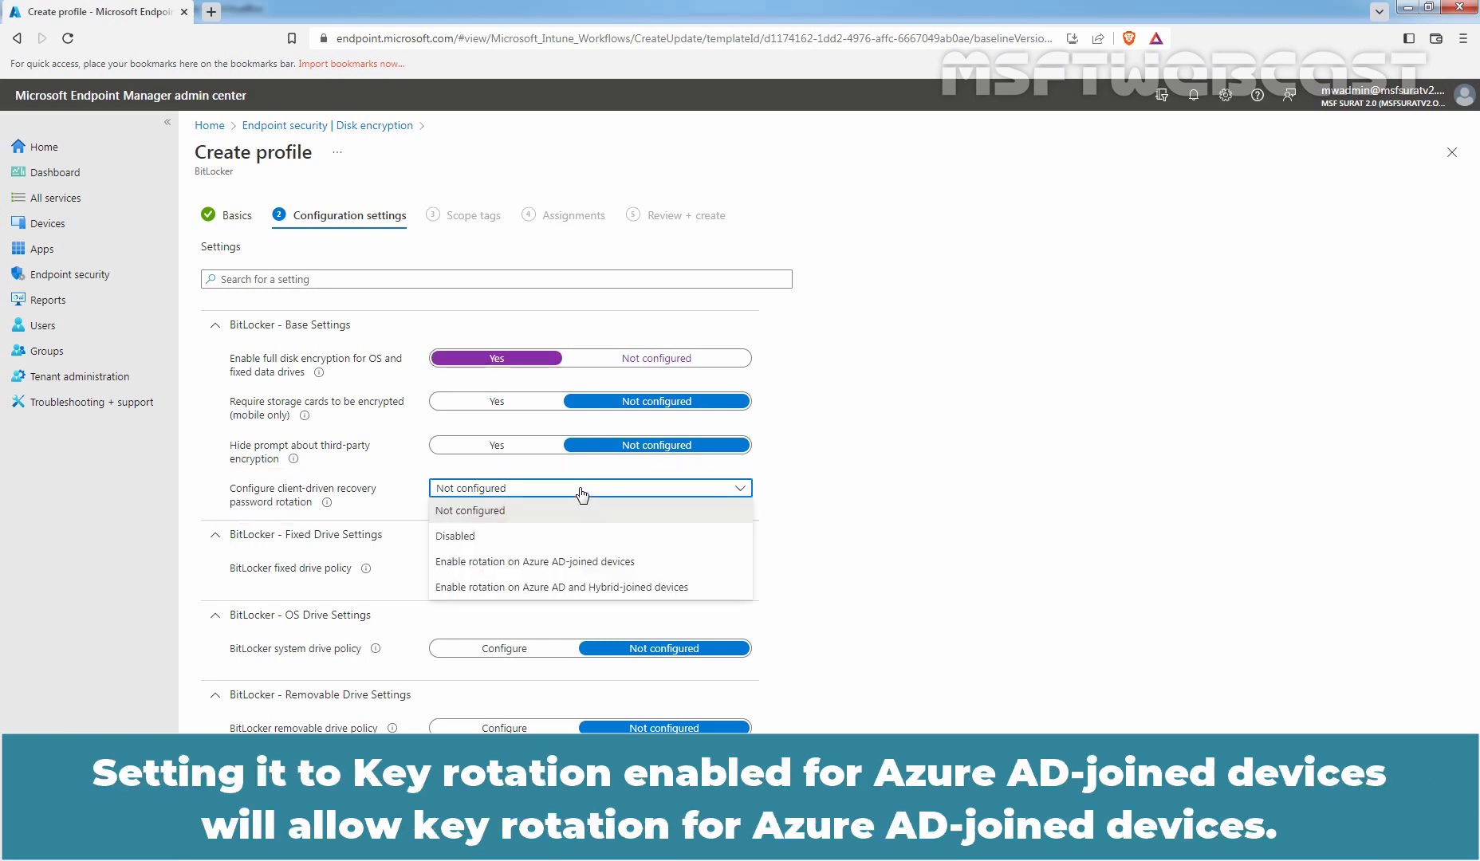
{"action": "left_click", "coordinate": [570, 563]}
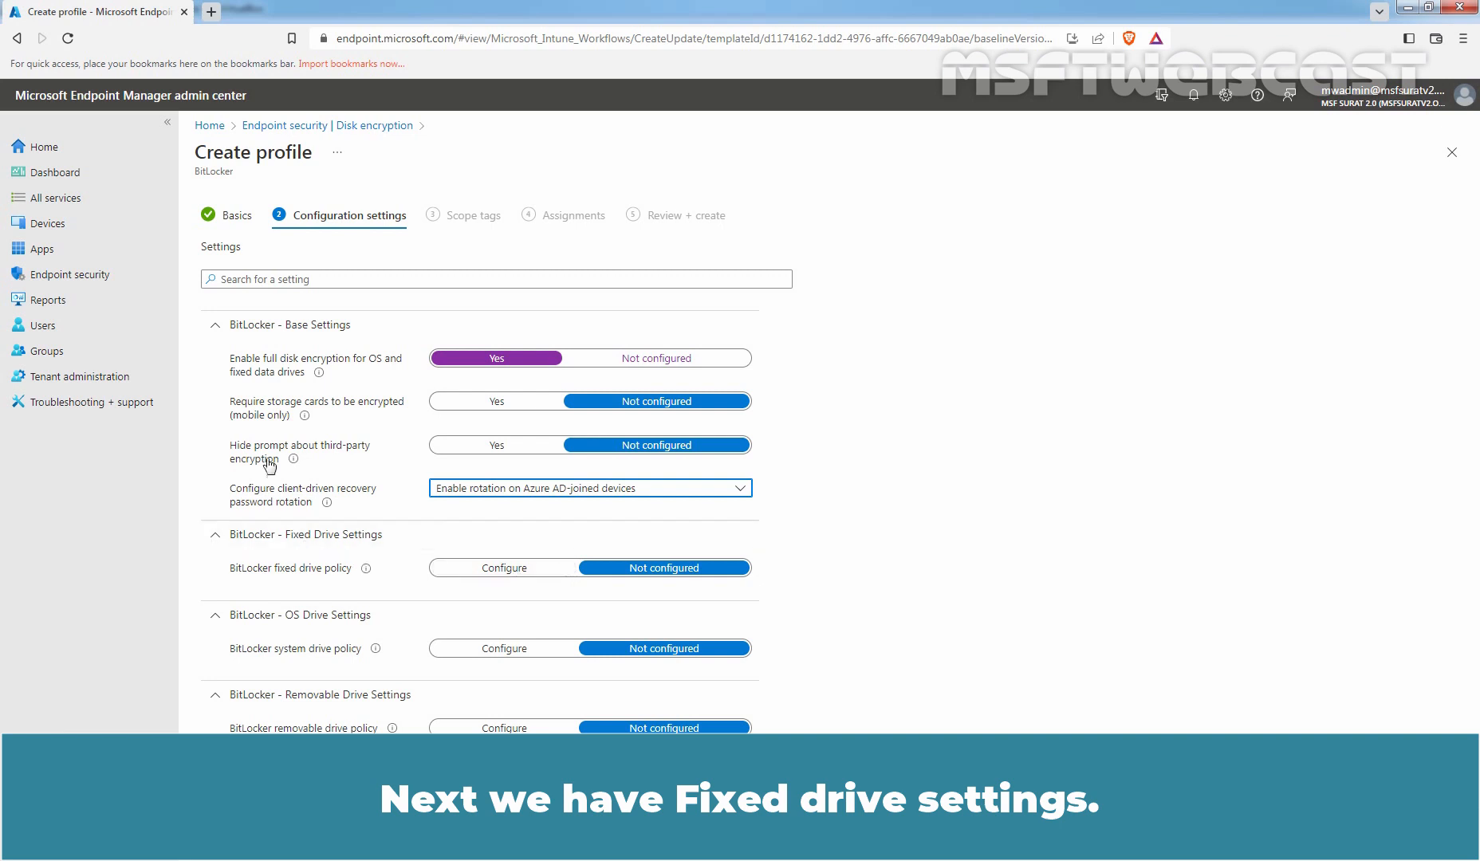
{"action": "left_click", "coordinate": [216, 325]}
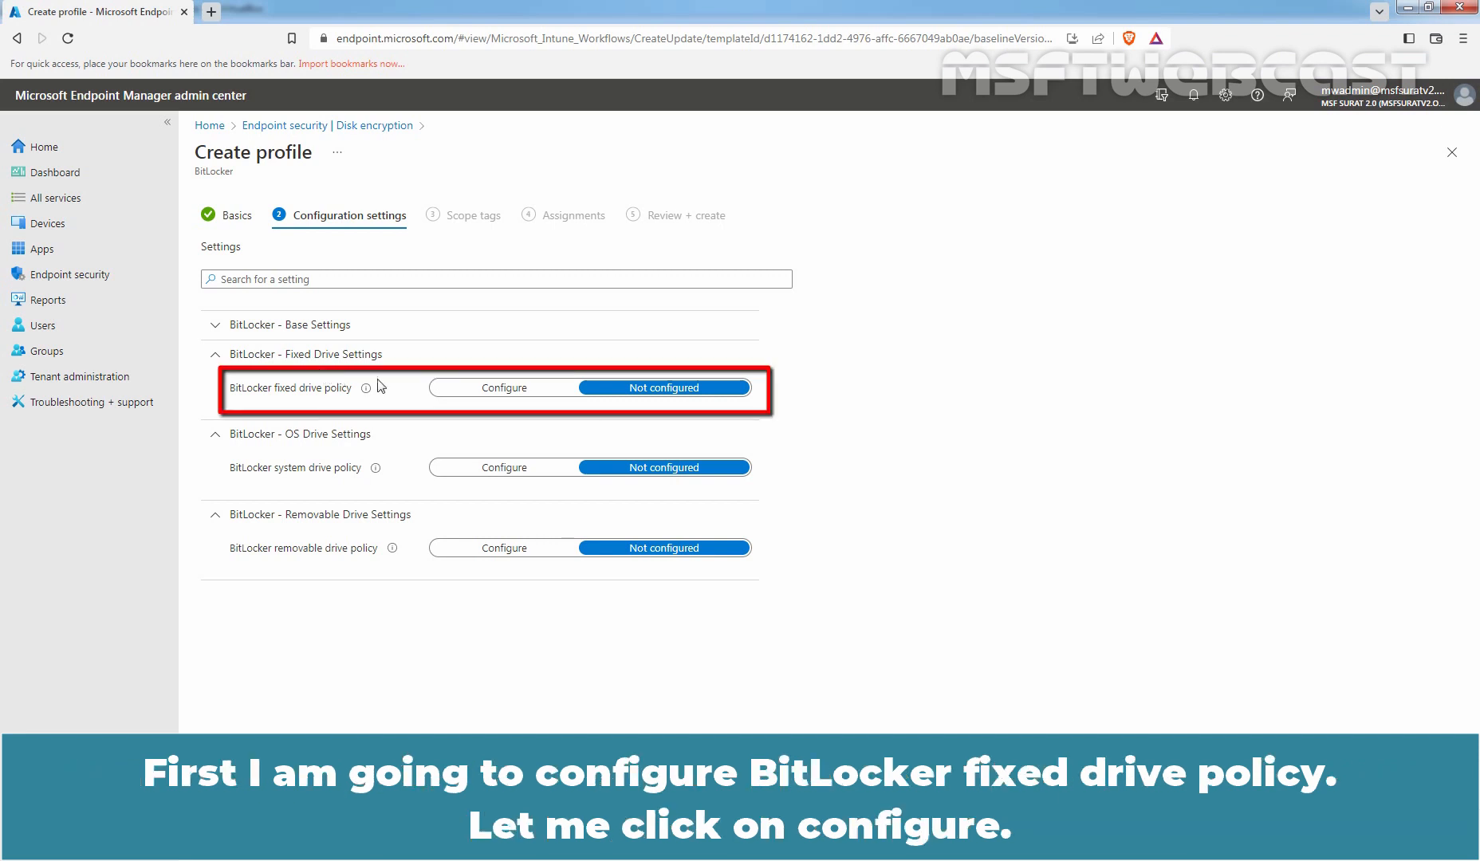
Configure the BitLocker fixed drive policy with AES 256bit XTS encryption and collapse Fixed Drive Settings.
{"action": "left_click", "coordinate": [490, 391]}
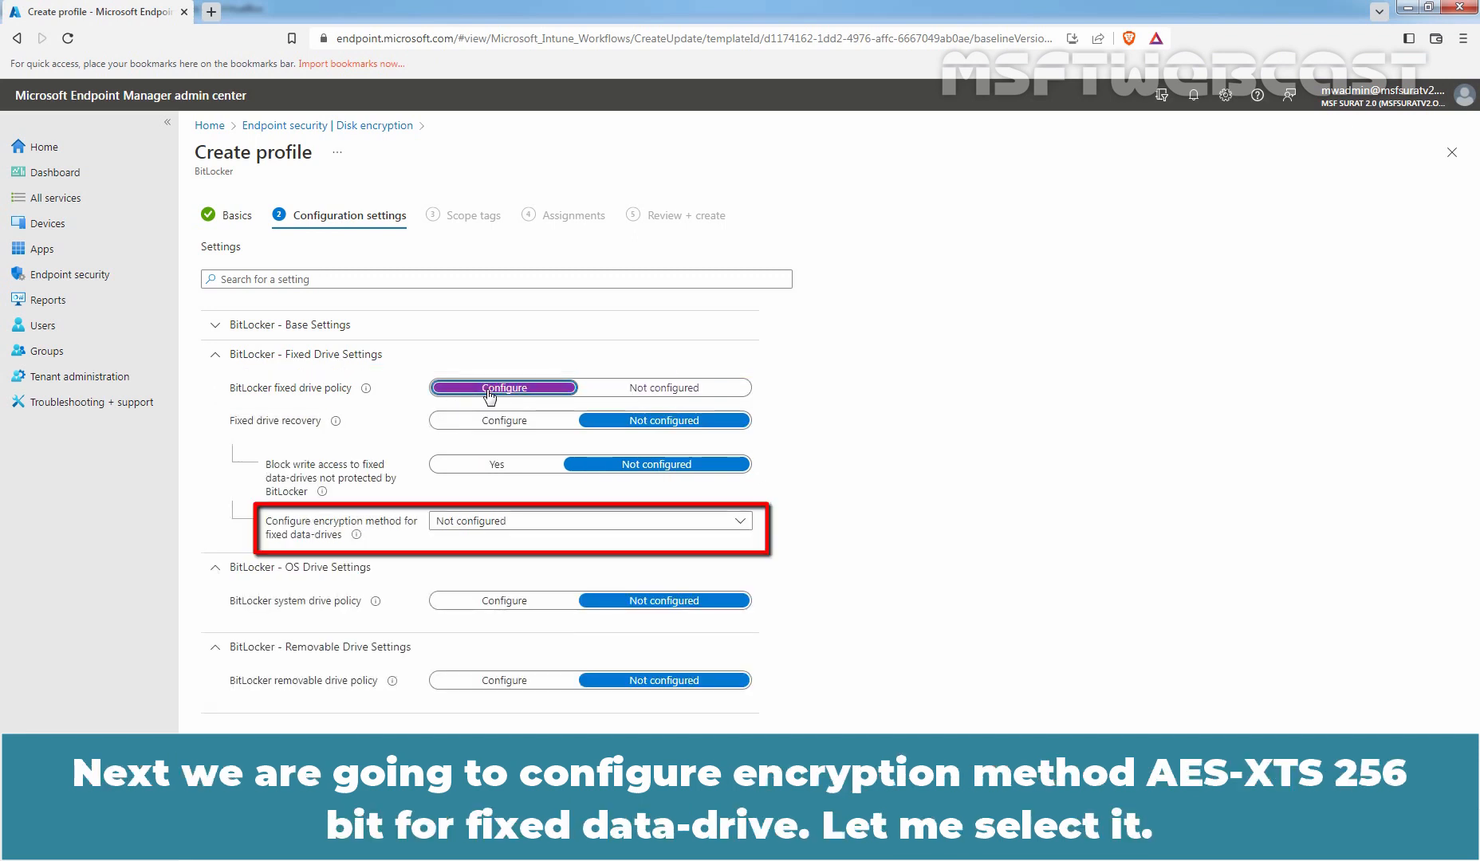
{"action": "left_click", "coordinate": [505, 519]}
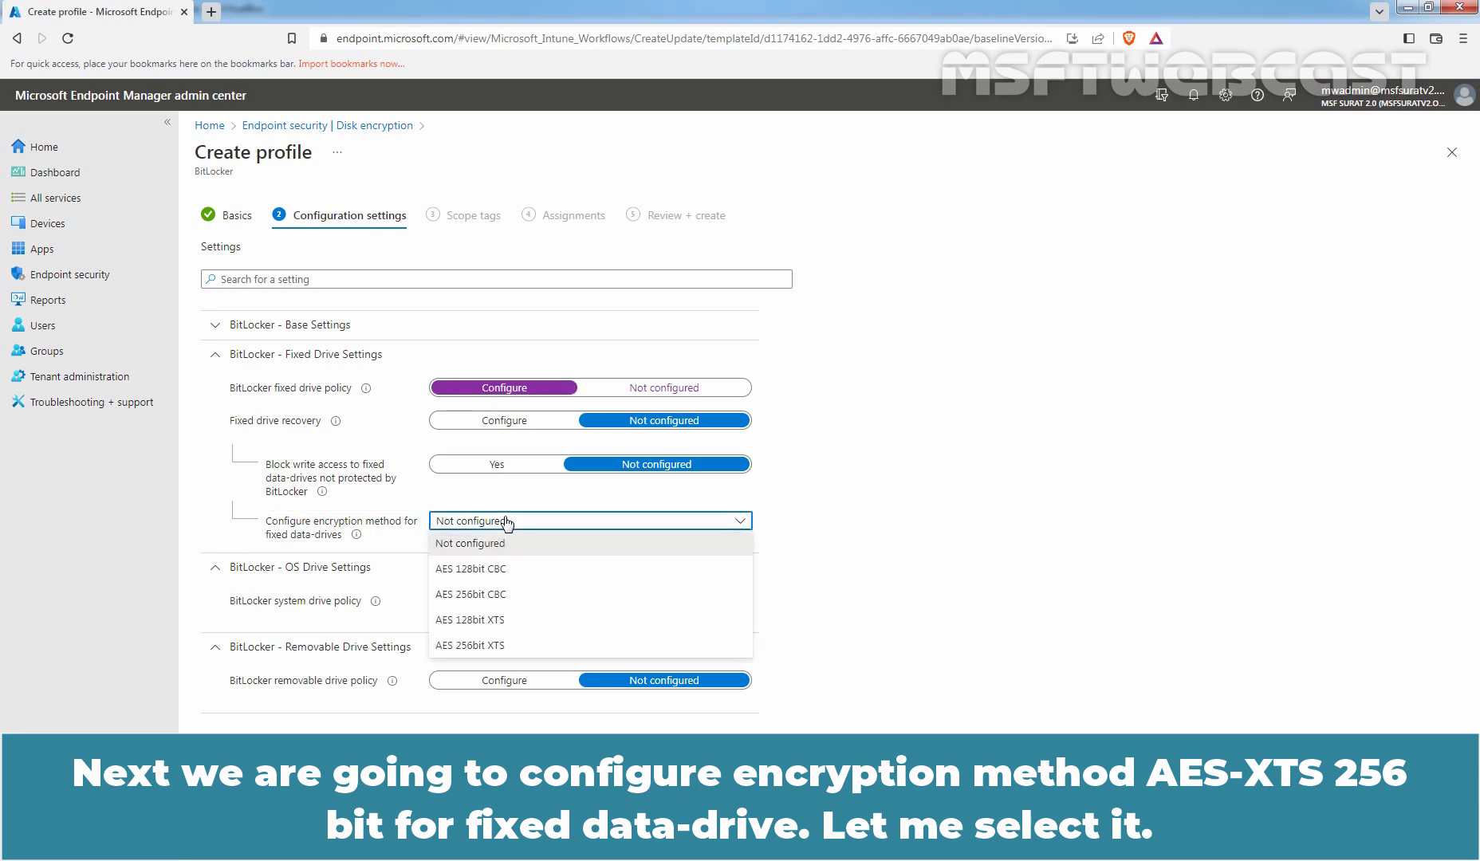
{"action": "left_click", "coordinate": [472, 648]}
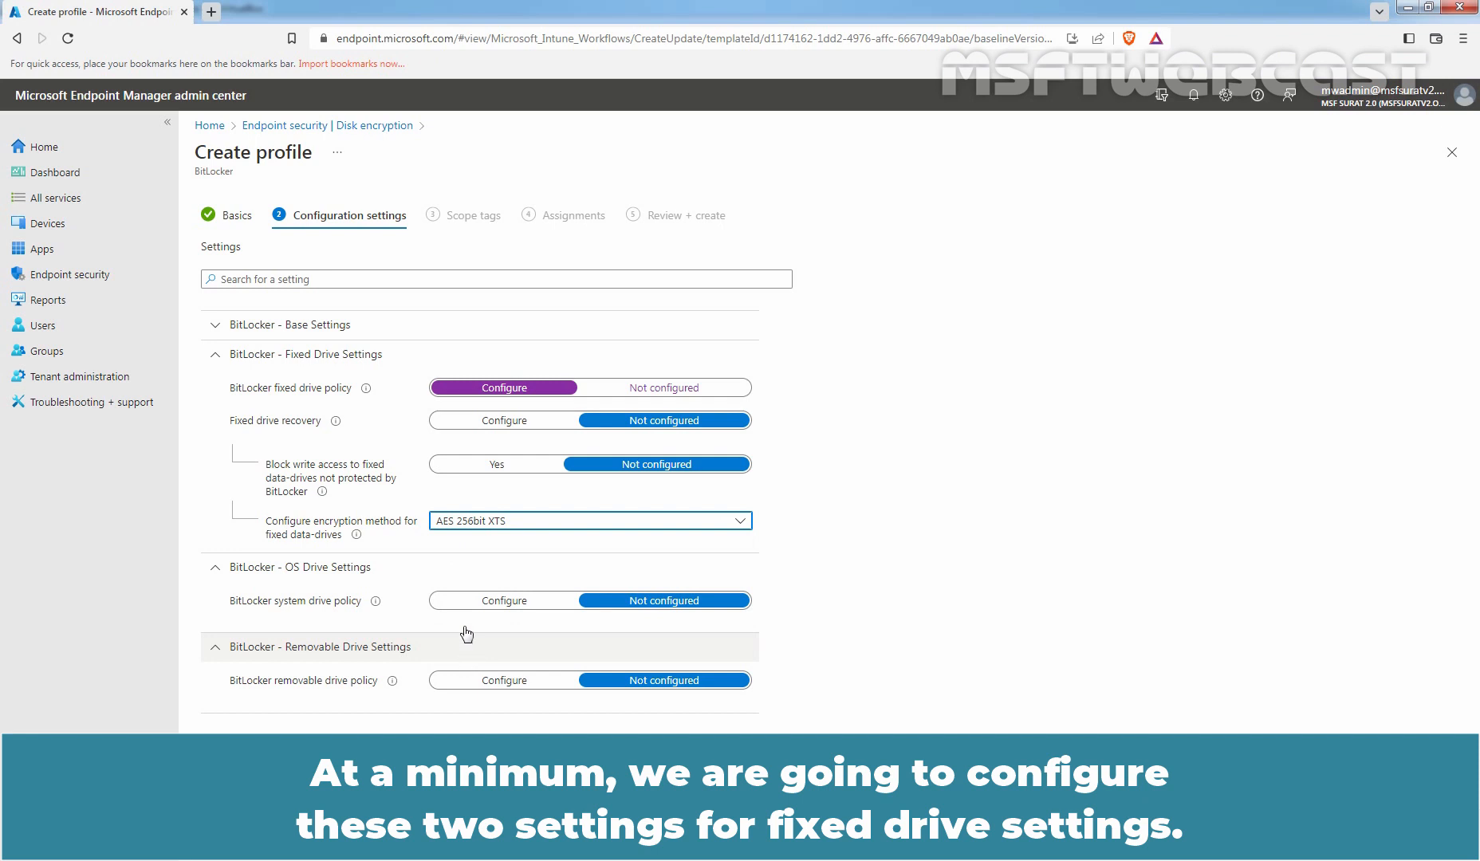
{"action": "left_click", "coordinate": [317, 357]}
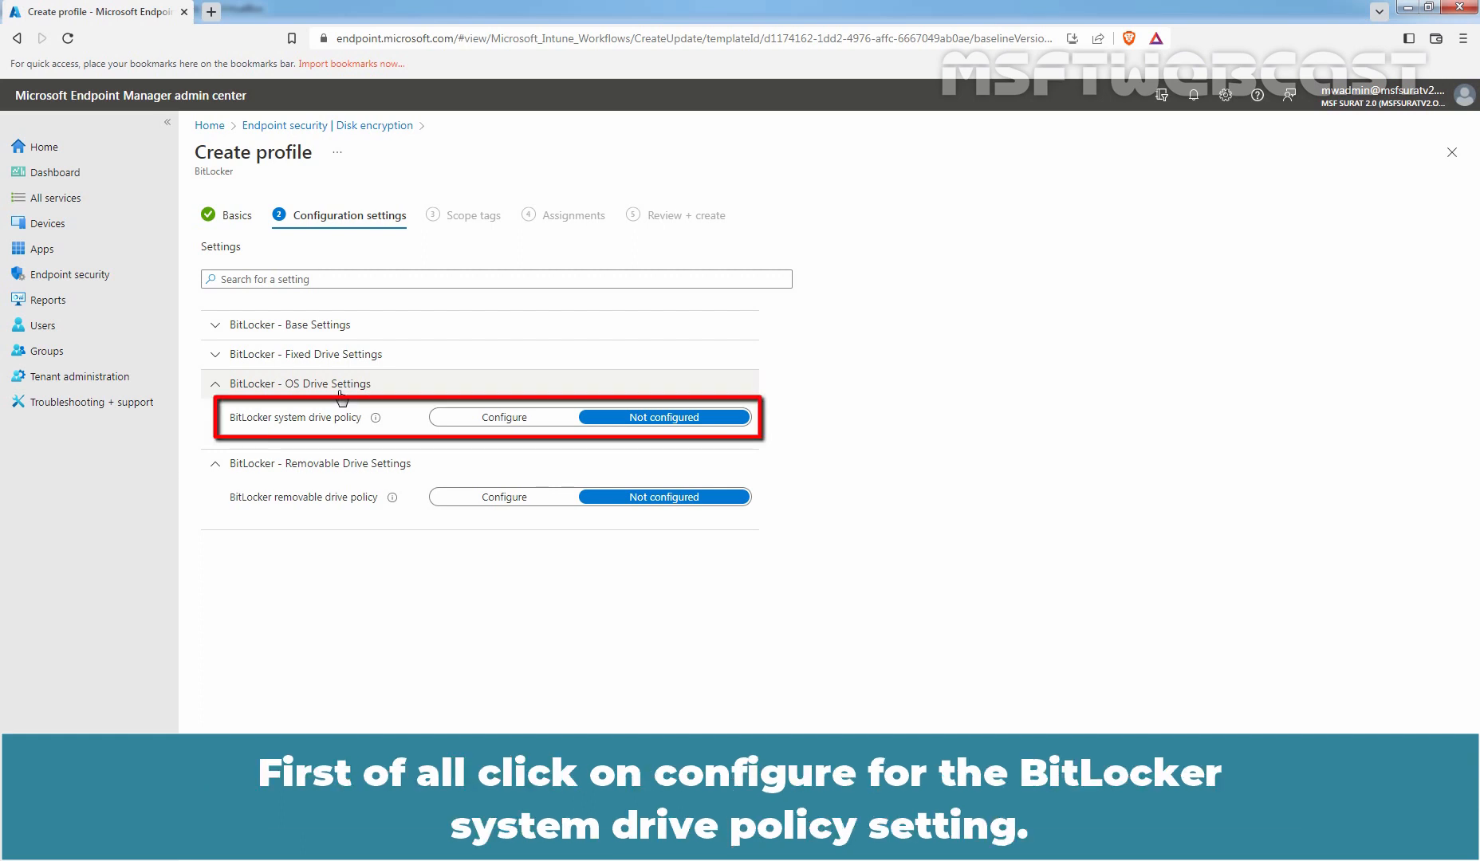
Configure the BitLocker system drive policy with Startup authentication required set to Yes.
{"action": "left_click", "coordinate": [505, 419]}
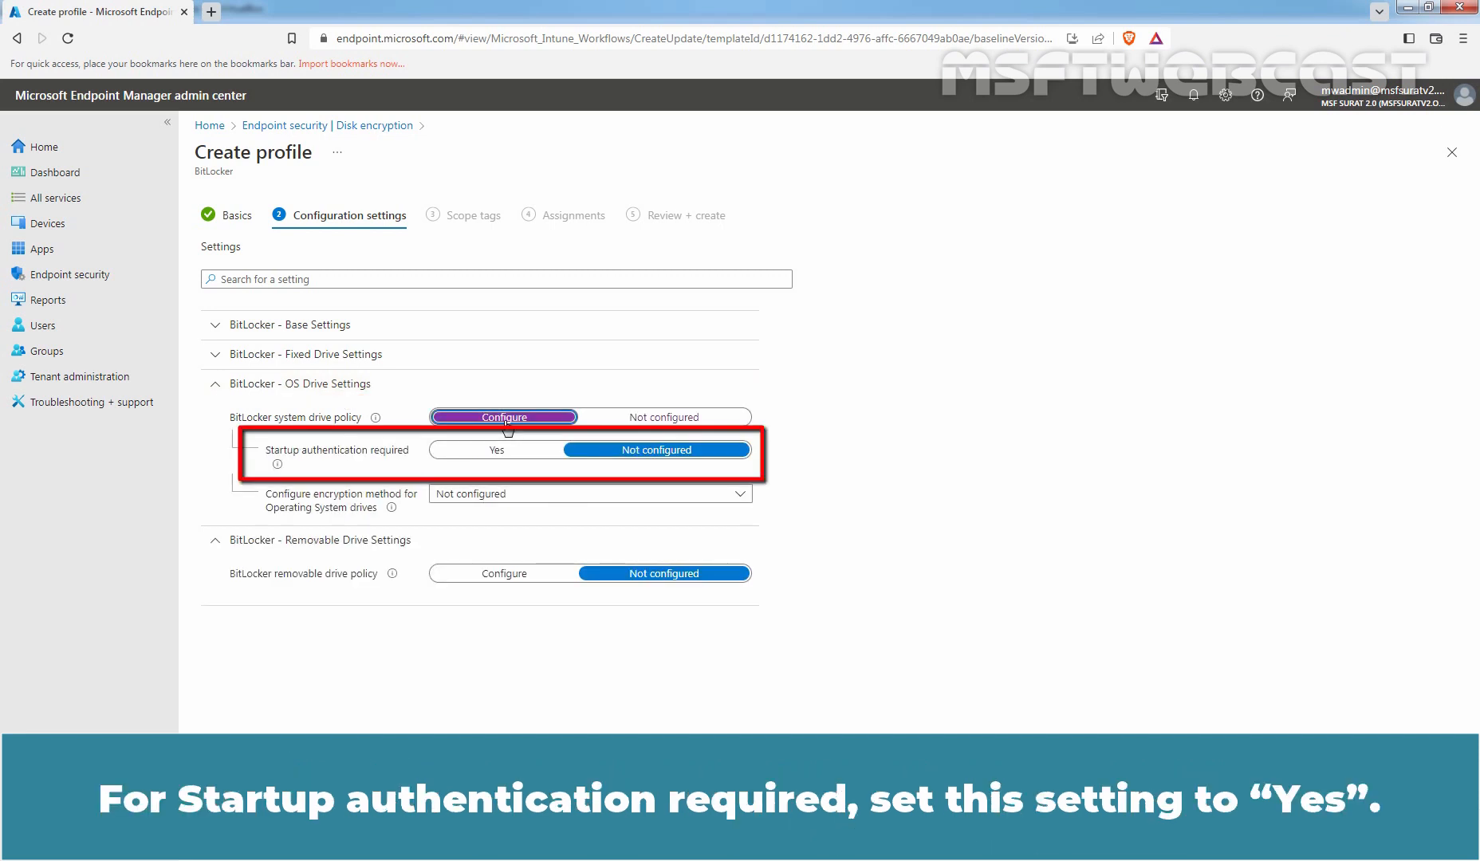
{"action": "left_click", "coordinate": [496, 451]}
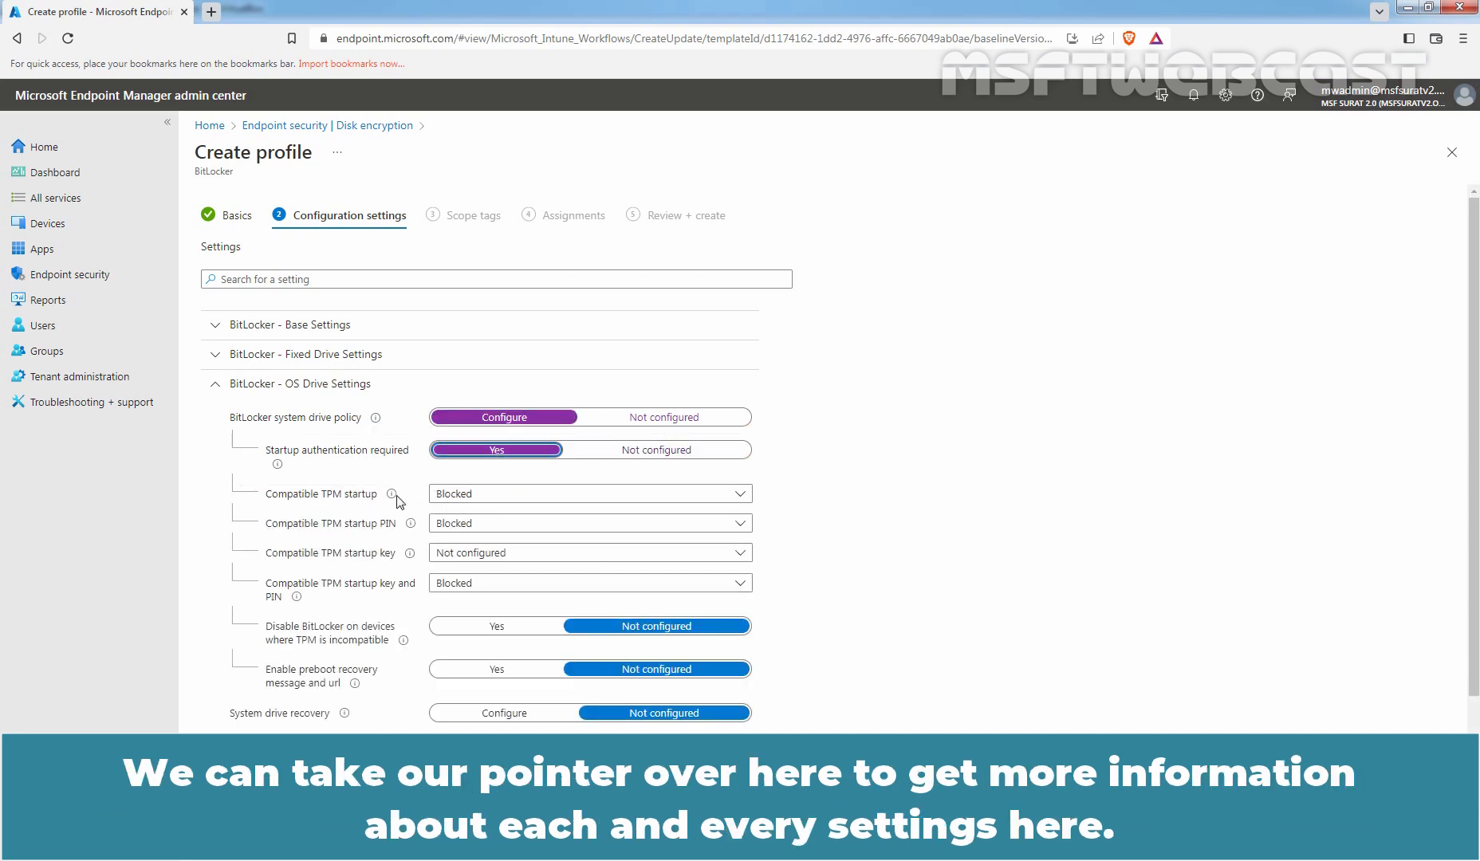
{"action": "mouse_move", "coordinate": [391, 494]}
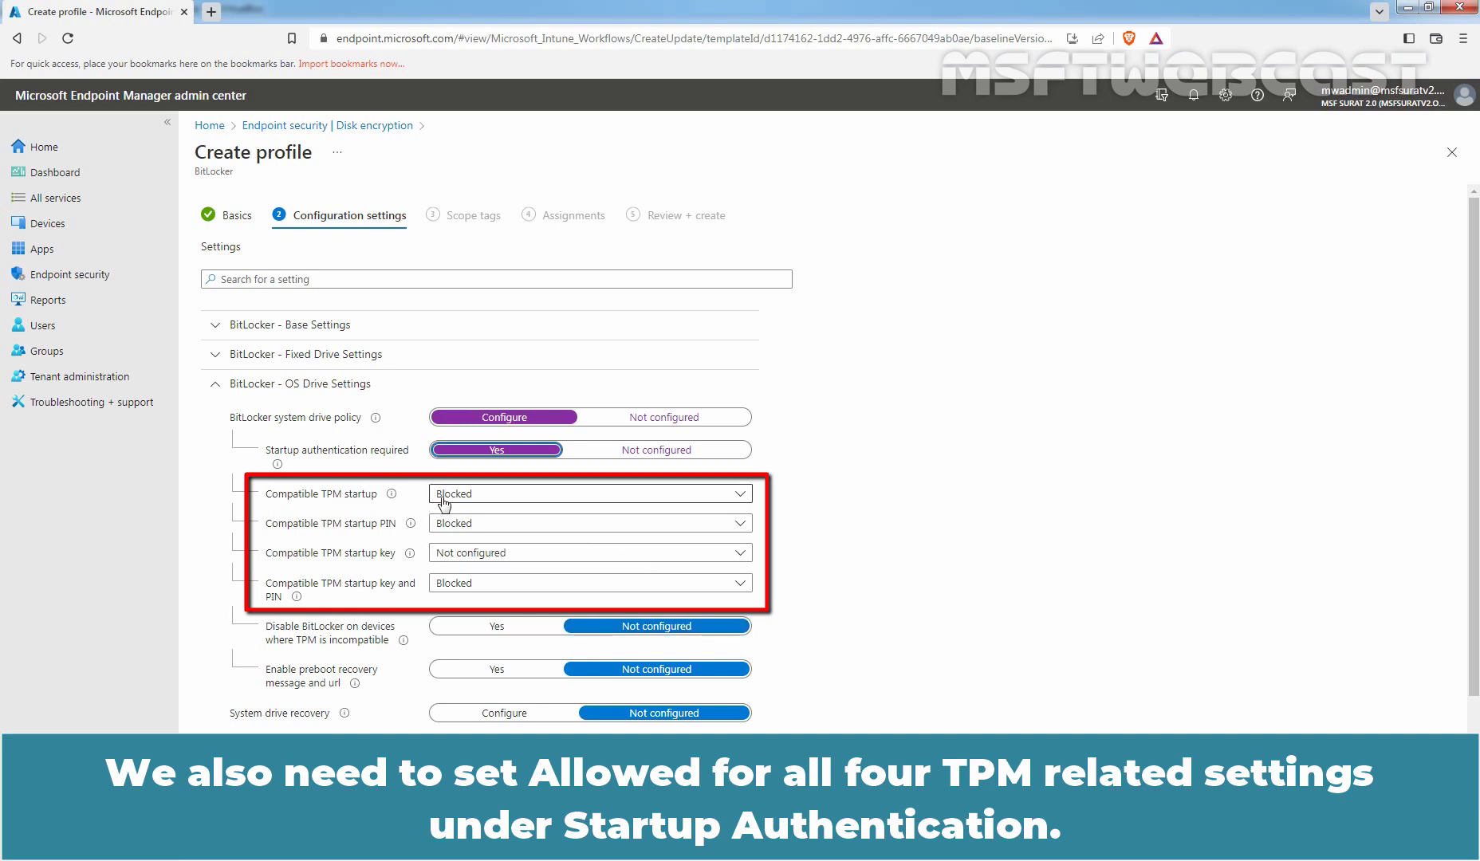
Set Compatible TPM startup, startup PIN, startup key, and startup key and PIN each to Allowed.
{"action": "left_click", "coordinate": [492, 494]}
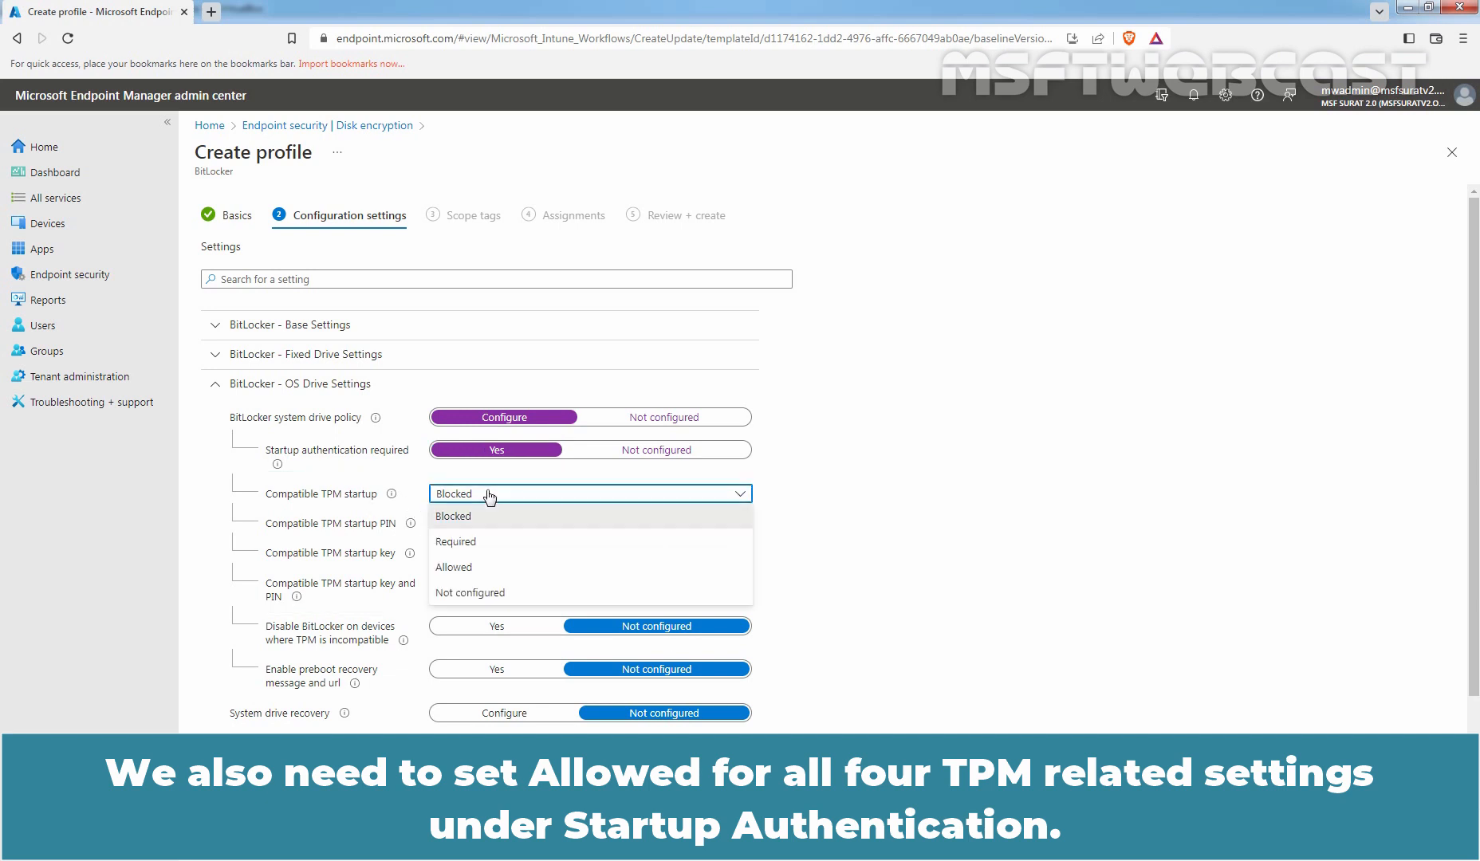
{"action": "left_click", "coordinate": [454, 567]}
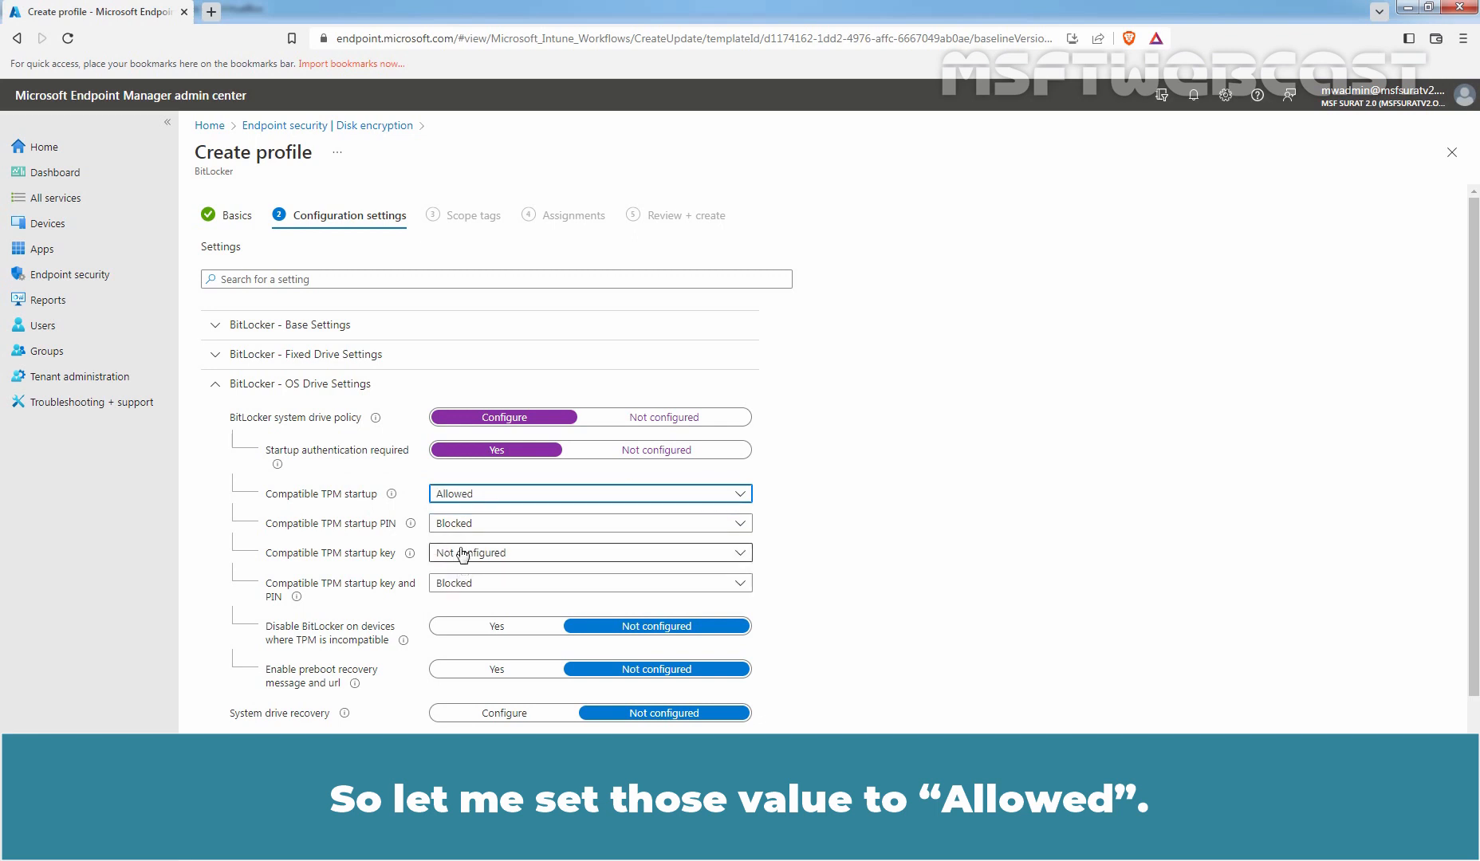
{"action": "left_click", "coordinate": [457, 526]}
{"action": "left_click", "coordinate": [454, 596]}
{"action": "left_click", "coordinate": [460, 553]}
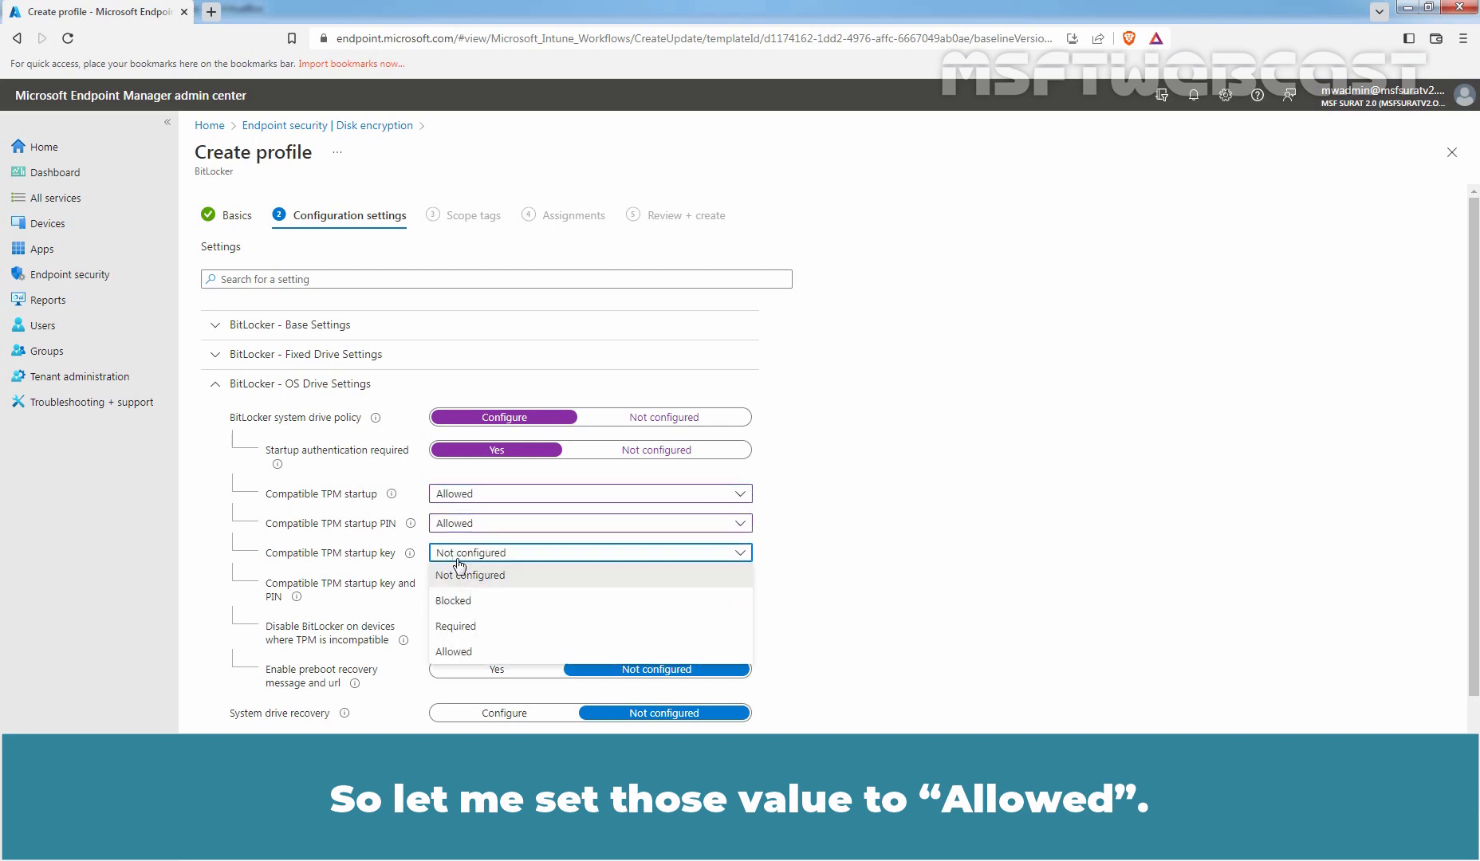
{"action": "left_click", "coordinate": [461, 652]}
{"action": "left_click", "coordinate": [459, 583]}
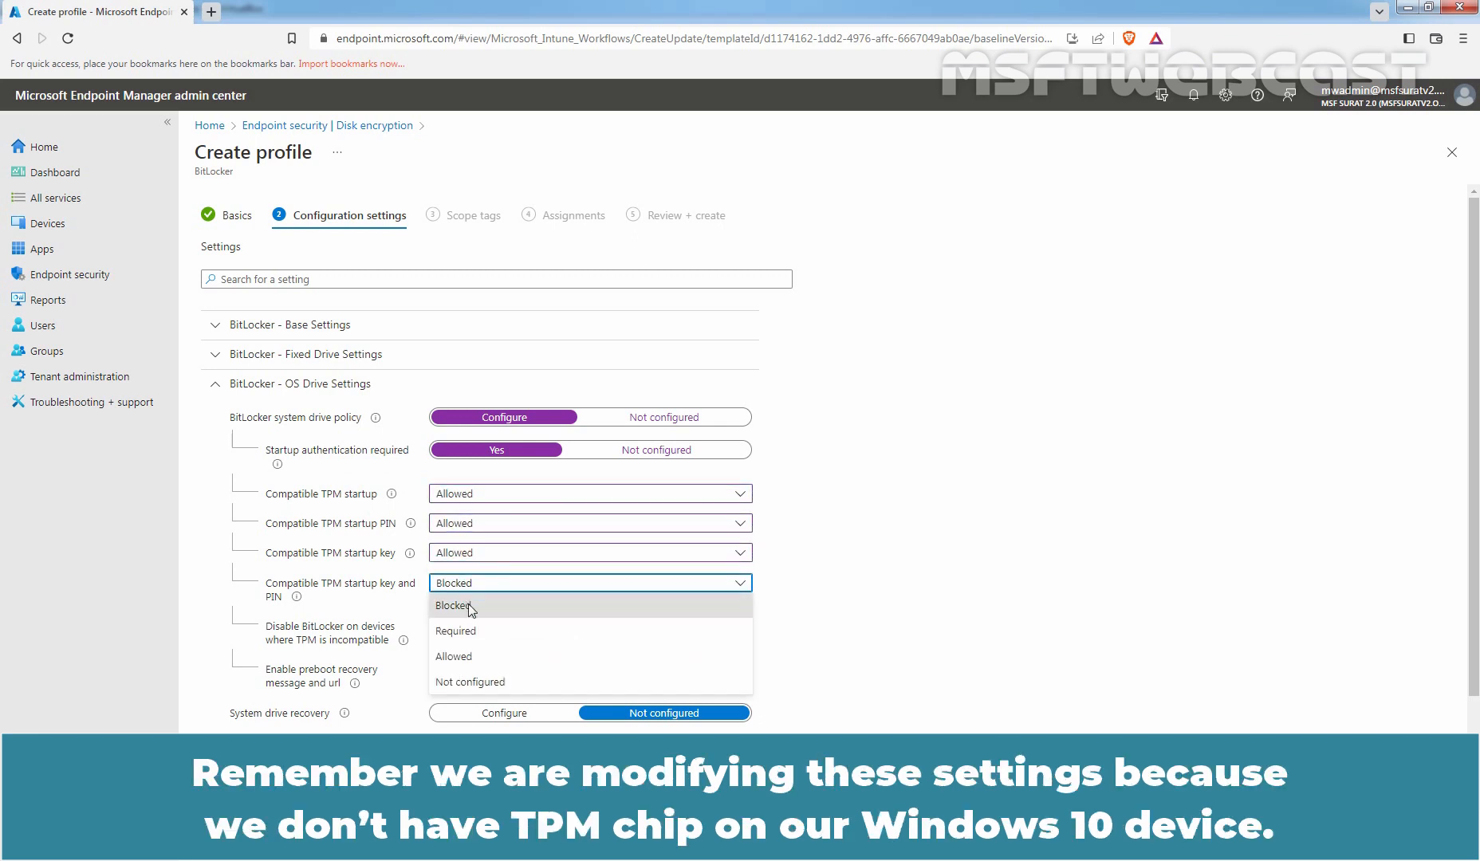
{"action": "left_click", "coordinate": [464, 663]}
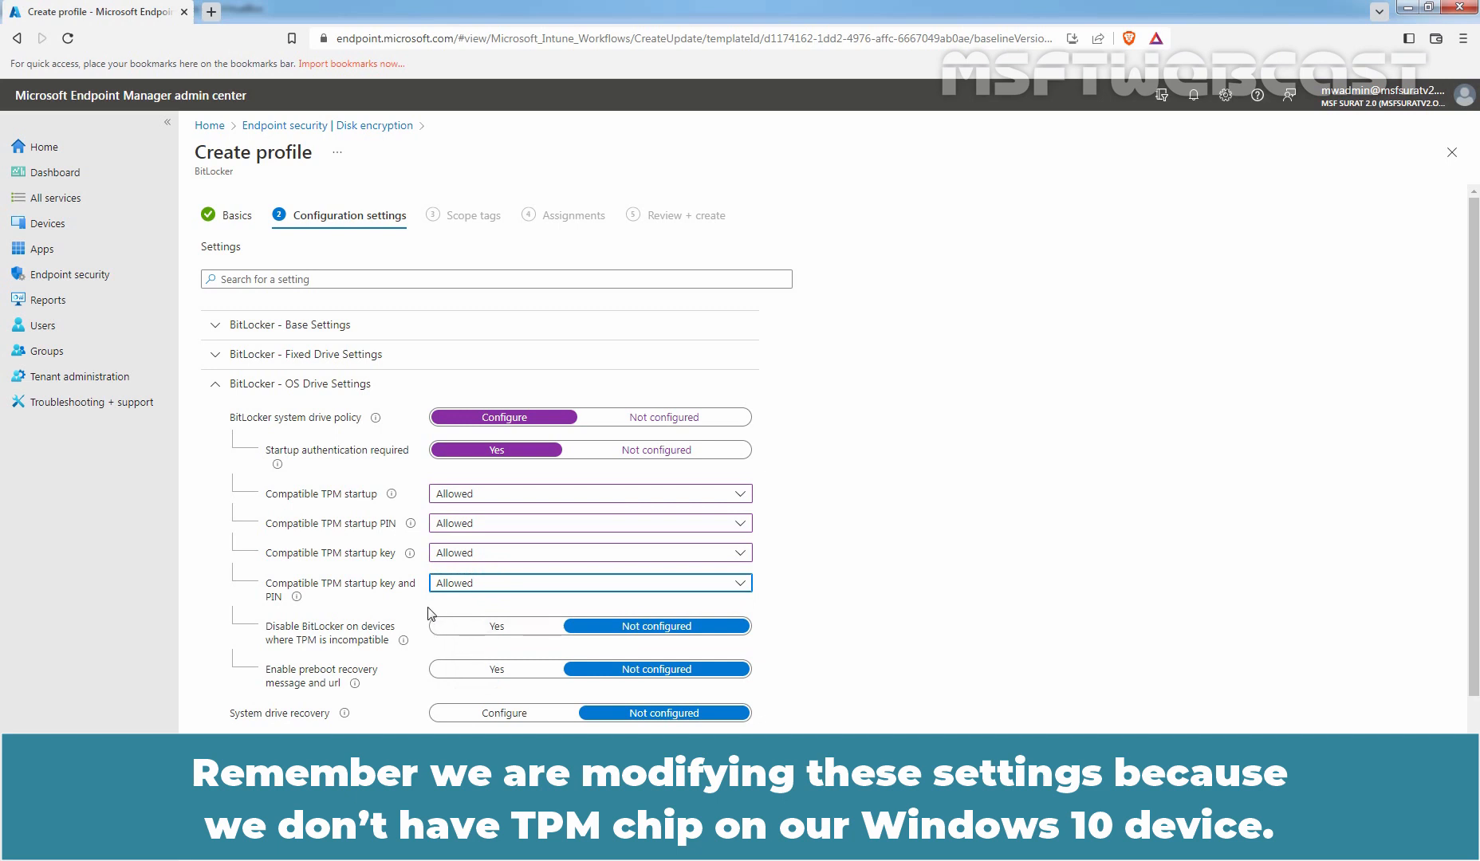
{"action": "scroll", "coordinate": [429, 598], "scroll_direction": "down", "scroll_amount": 2}
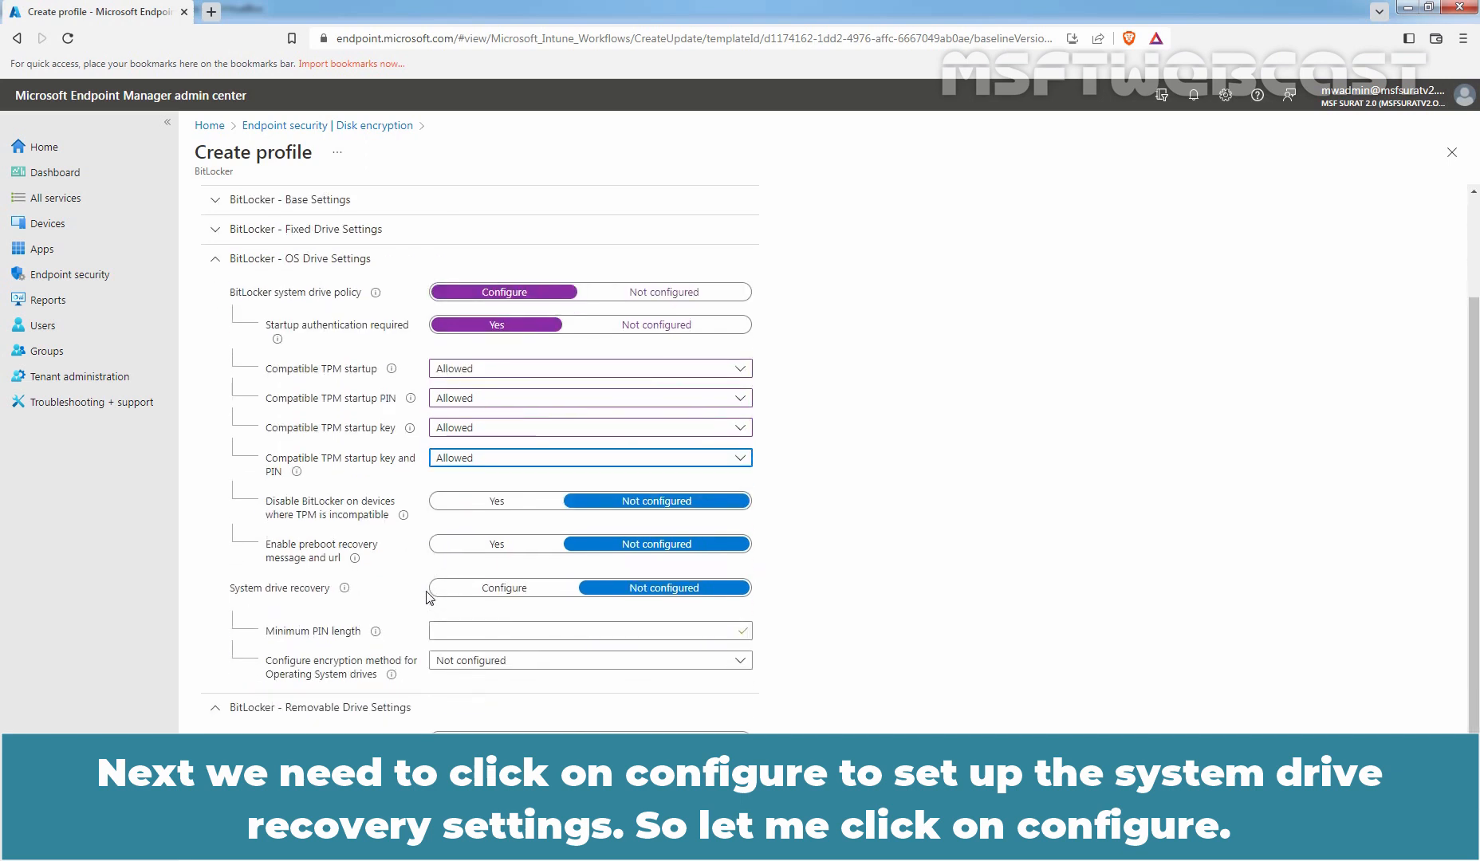
Configure System drive recovery with Recovery key file creation set to Allowed.
{"action": "left_click", "coordinate": [506, 590]}
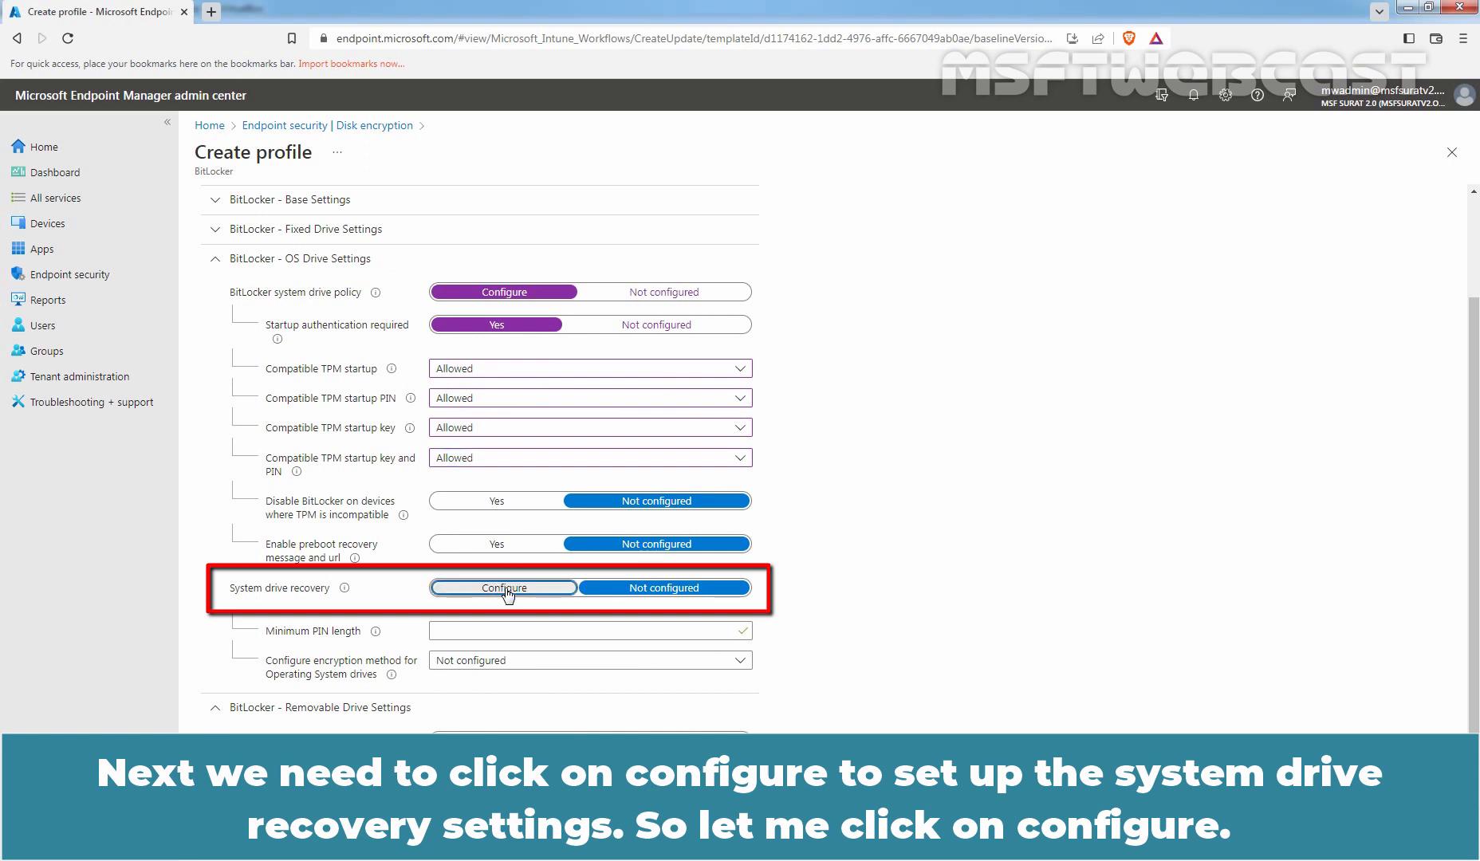
{"action": "scroll", "coordinate": [505, 592], "scroll_direction": "down", "scroll_amount": 3}
{"action": "scroll", "coordinate": [506, 591], "scroll_direction": "down", "scroll_amount": 1}
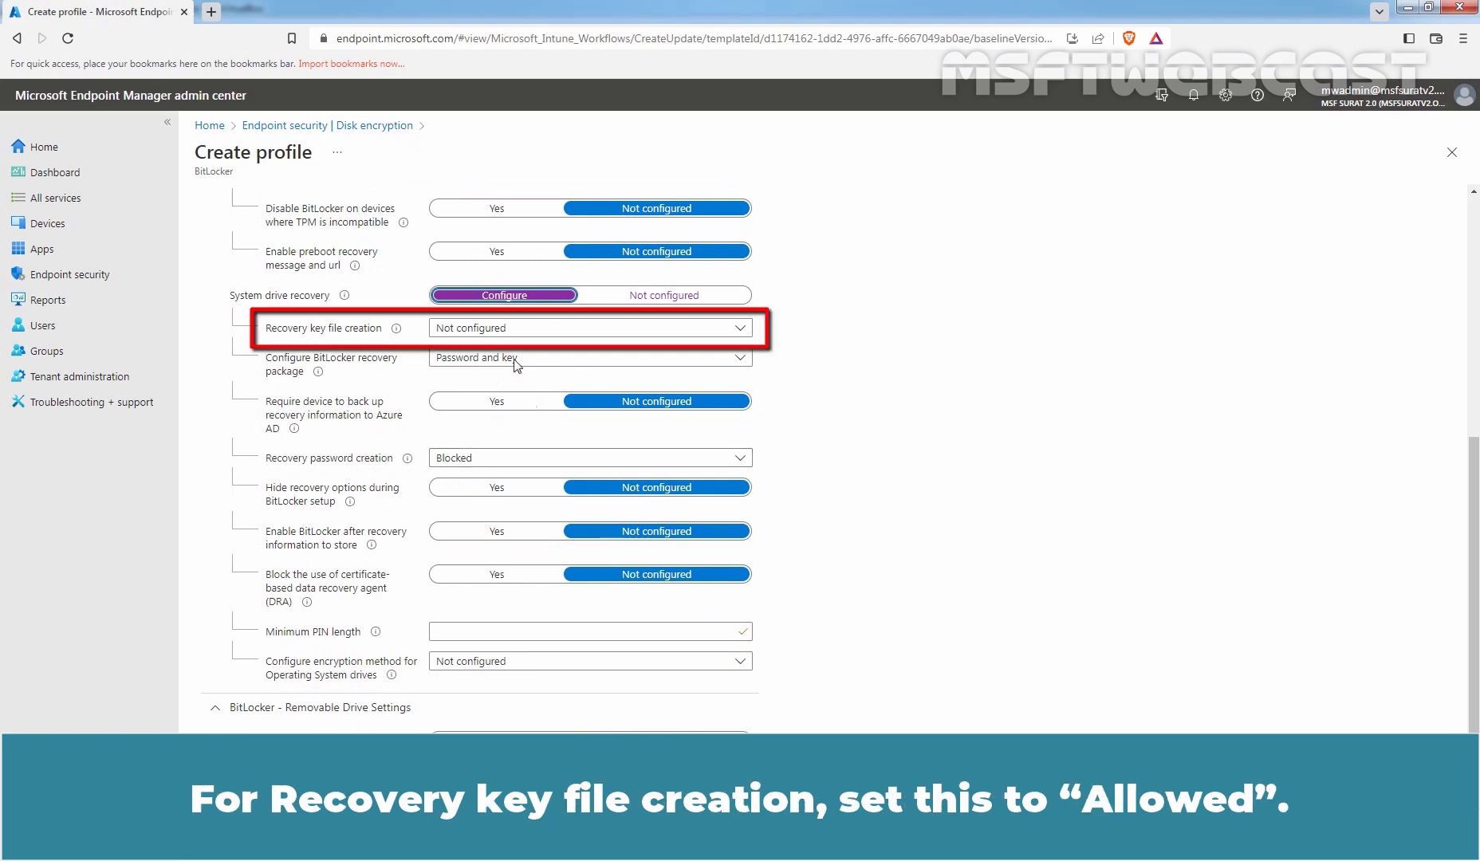
{"action": "left_click", "coordinate": [491, 327]}
{"action": "left_click", "coordinate": [469, 430]}
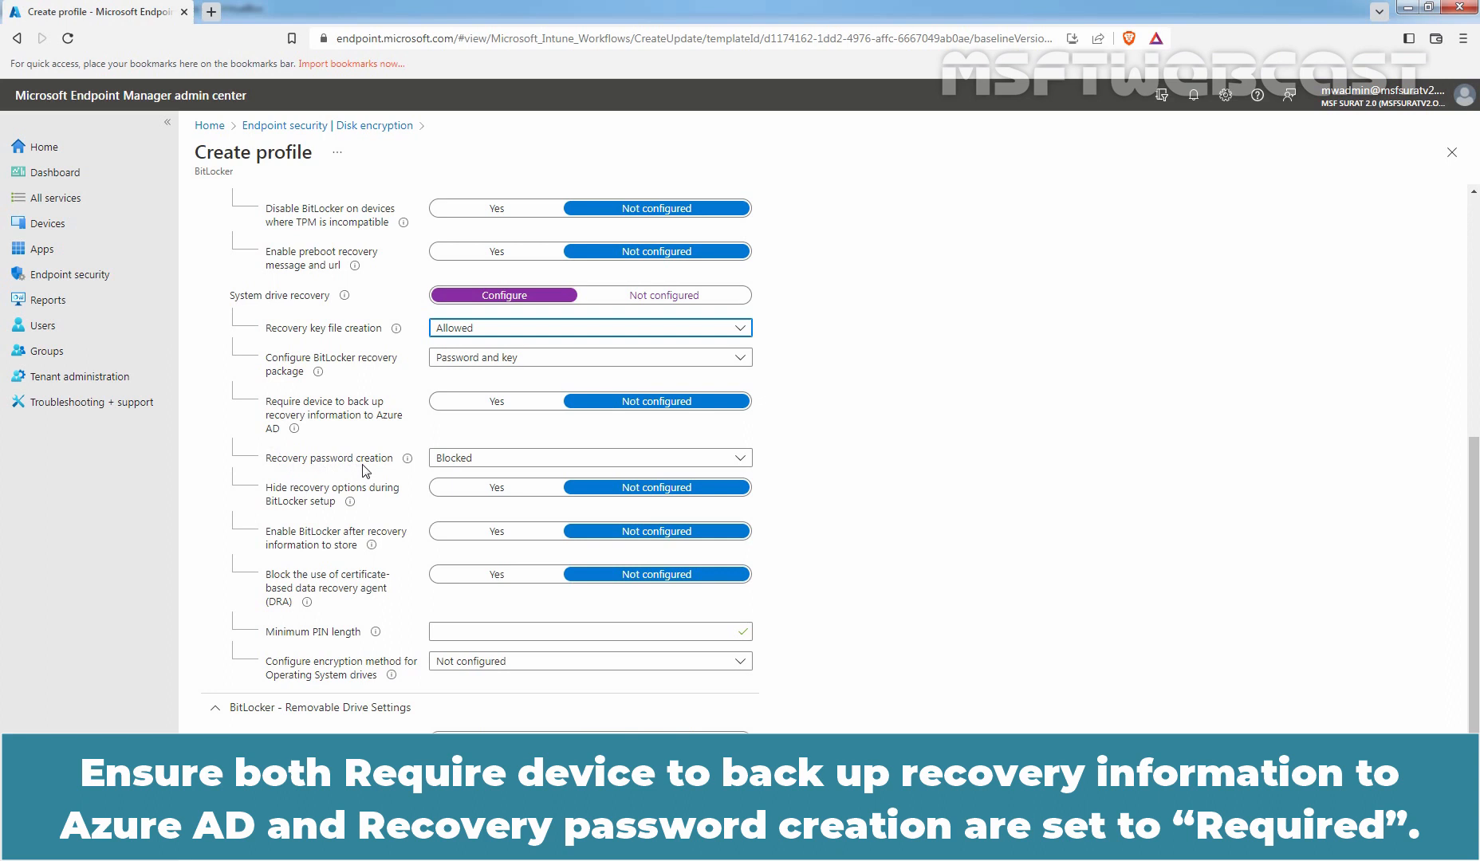
Turn on Azure AD recovery backup, hiding recovery options and enable-after-store, with password creation Required.
{"action": "left_click", "coordinate": [490, 404]}
{"action": "left_click", "coordinate": [462, 460]}
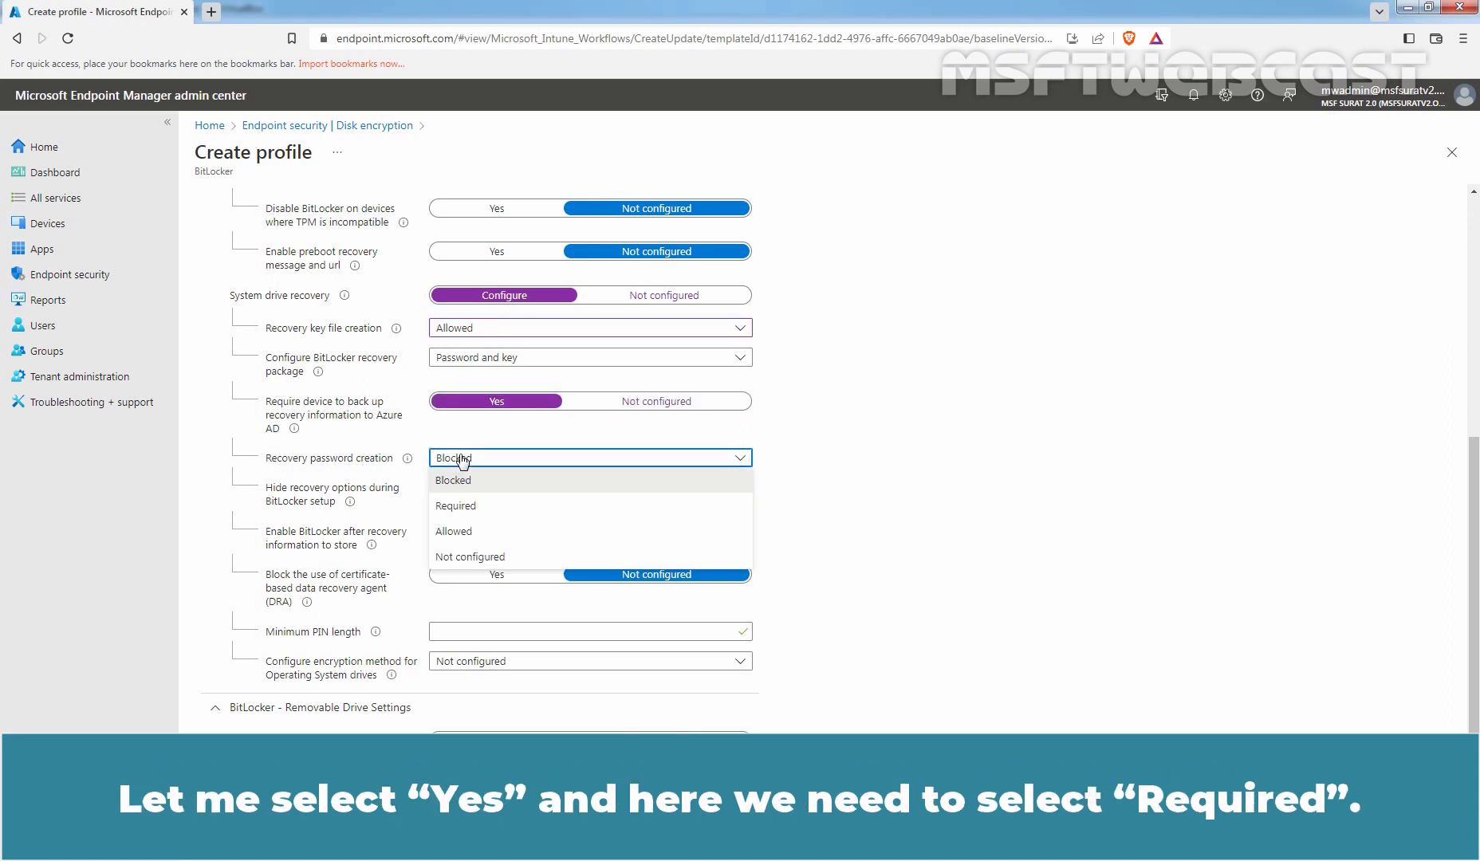
{"action": "left_click", "coordinate": [466, 504]}
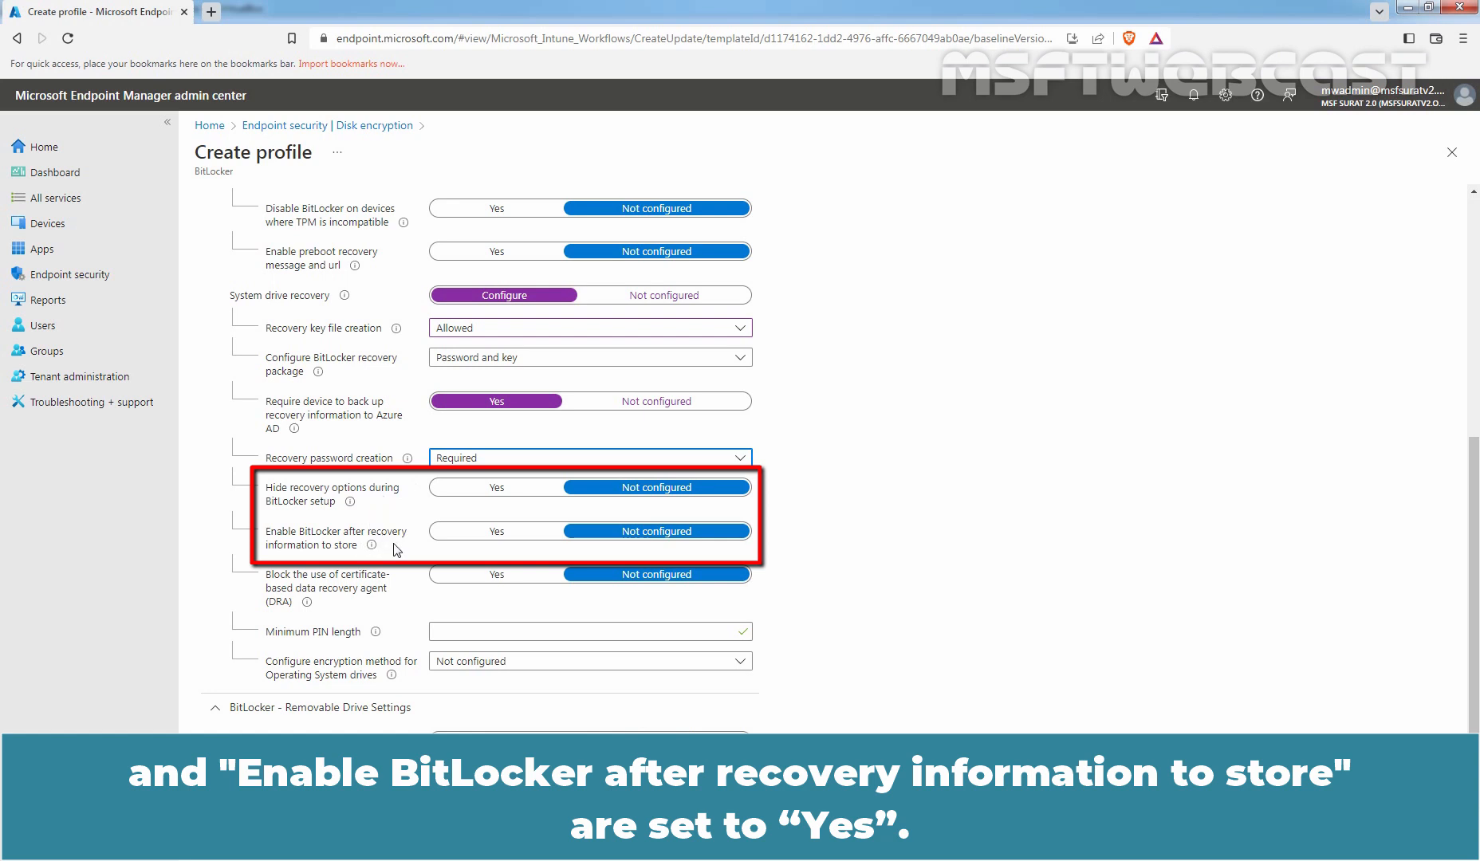
{"action": "left_click", "coordinate": [495, 487]}
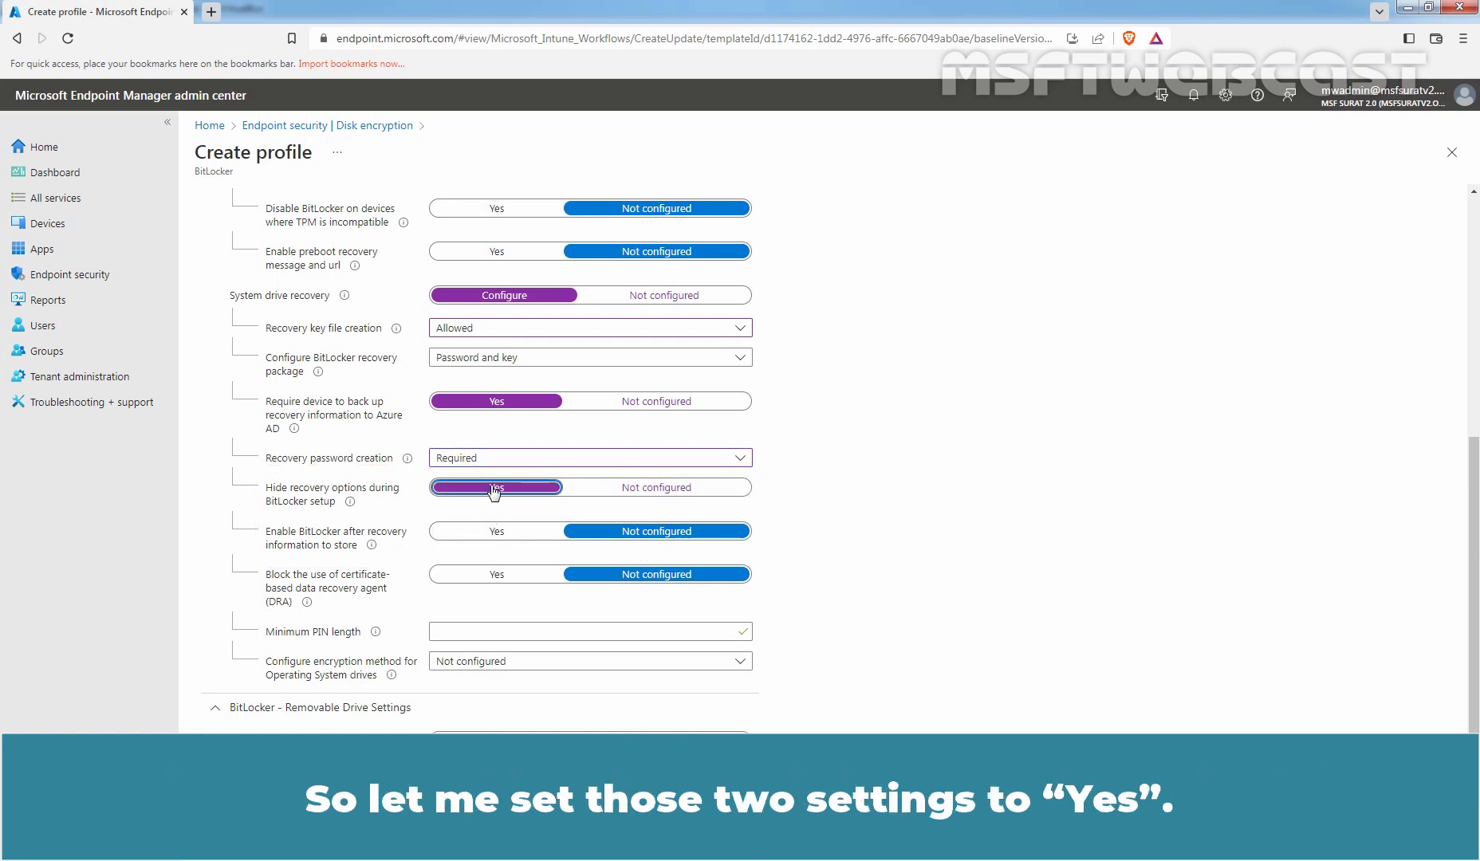
{"action": "left_click", "coordinate": [496, 532]}
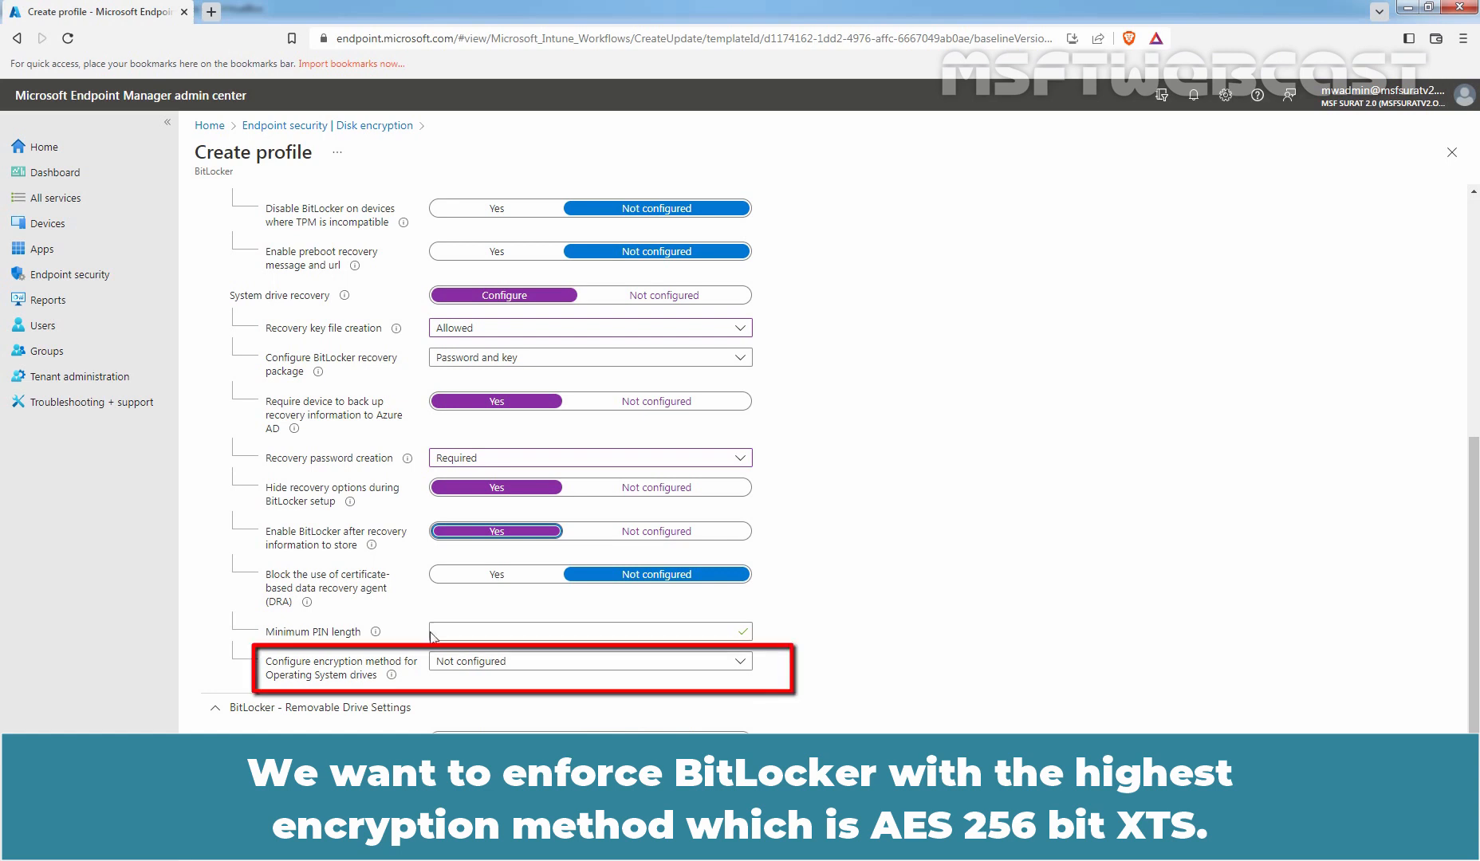
Set the OS drive encryption method to AES 256bit XTS.
{"action": "left_click", "coordinate": [518, 662]}
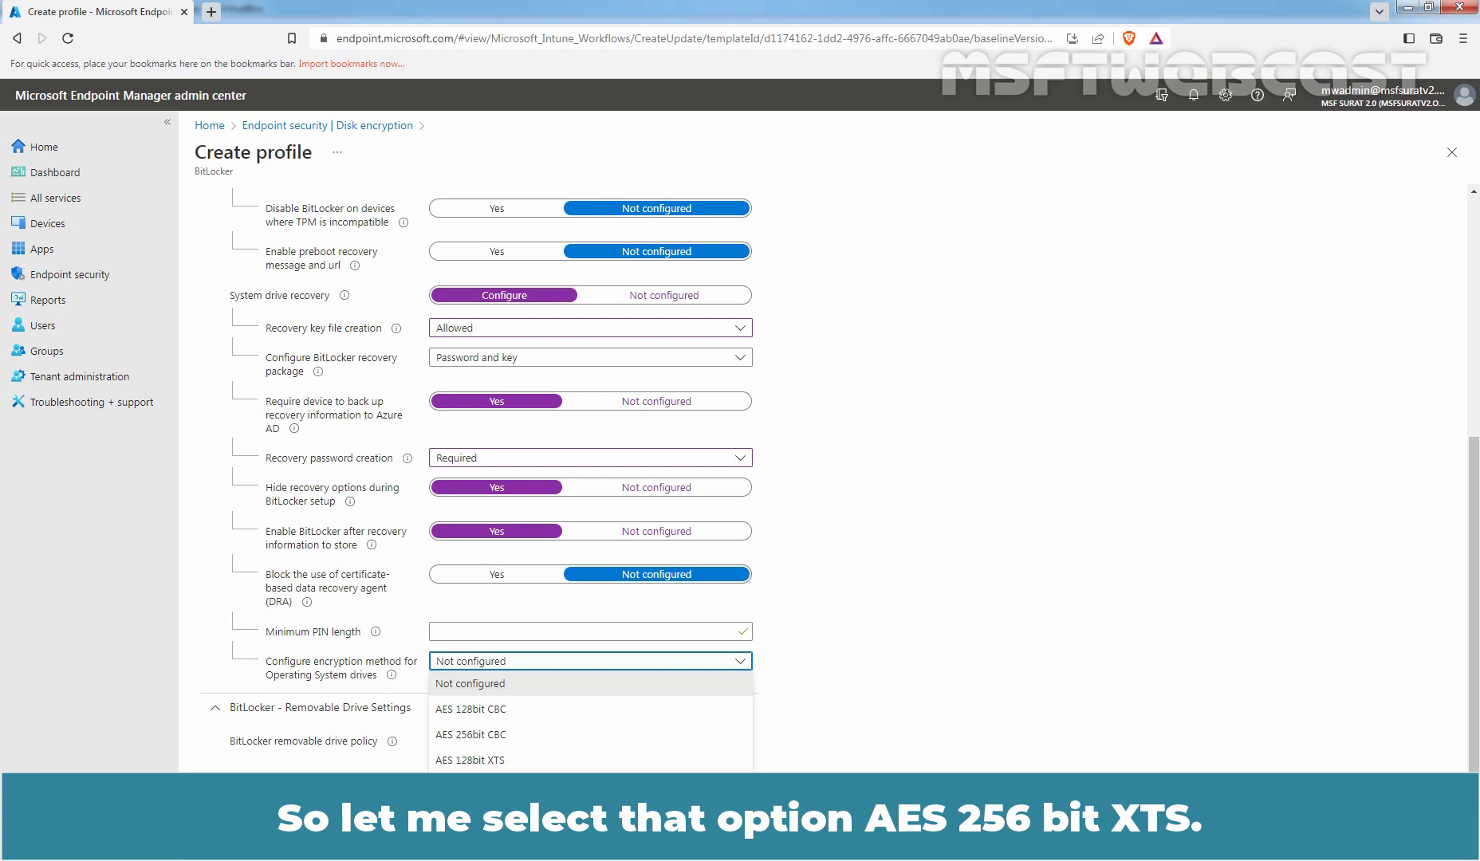
{"action": "left_click", "coordinate": [470, 785]}
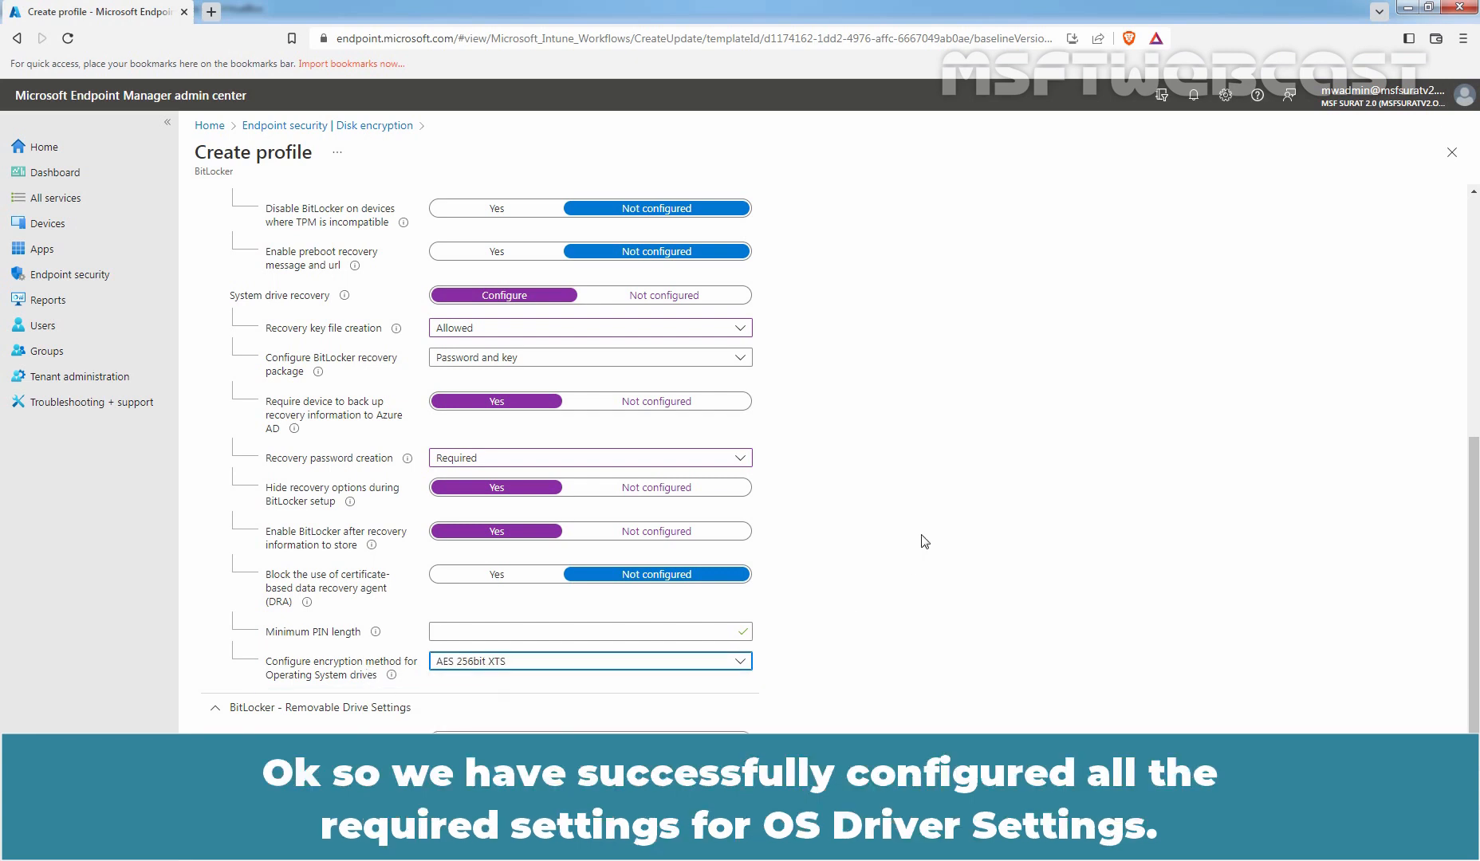
{"action": "scroll", "coordinate": [924, 541], "scroll_direction": "up", "scroll_amount": 5}
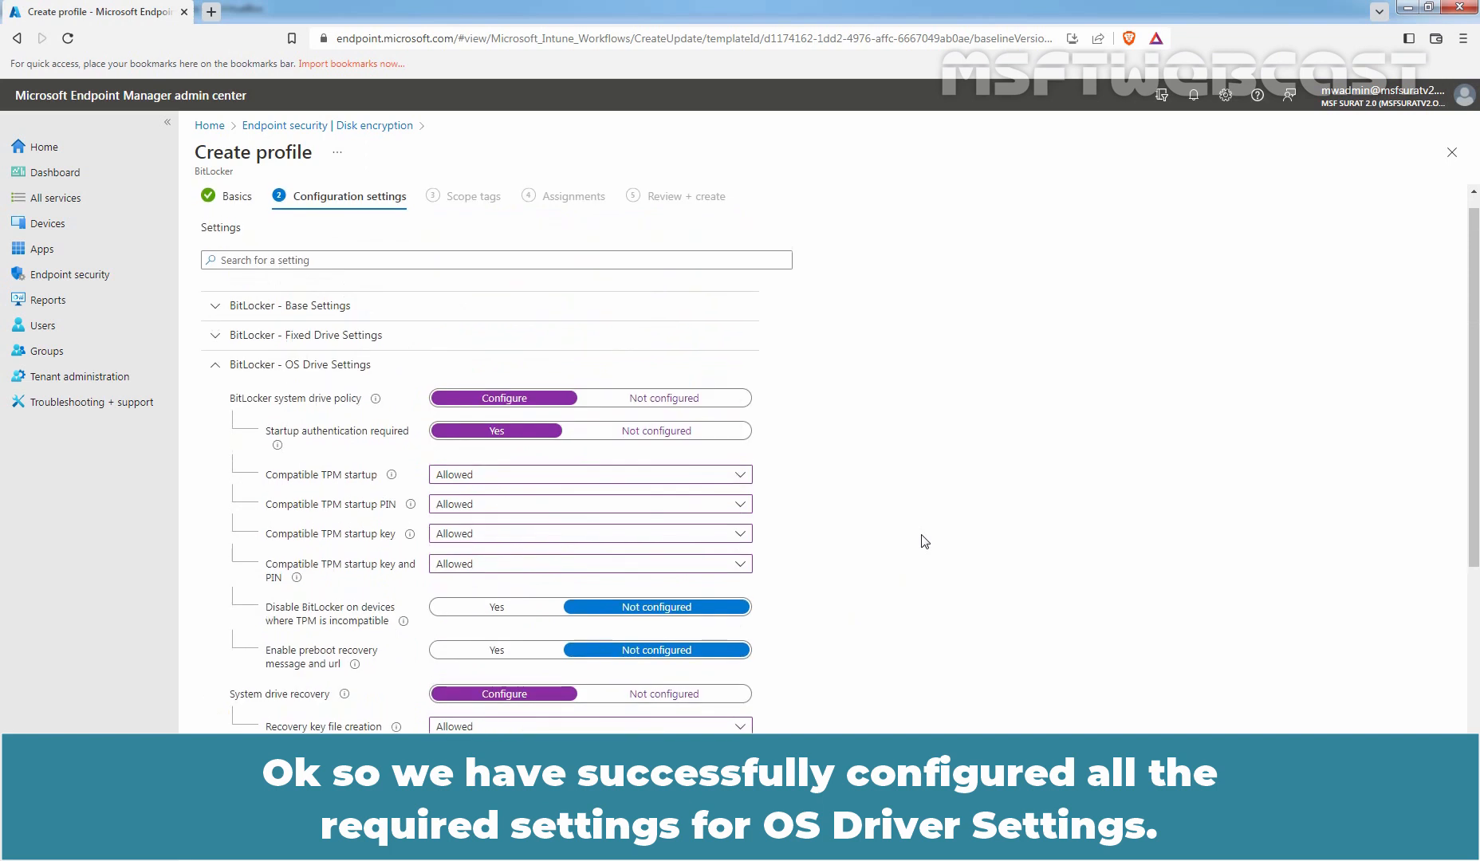
Enable the BitLocker removable drive policy with AES 256bit XTS encryption for removable data-drives.
{"action": "left_click", "coordinate": [332, 367]}
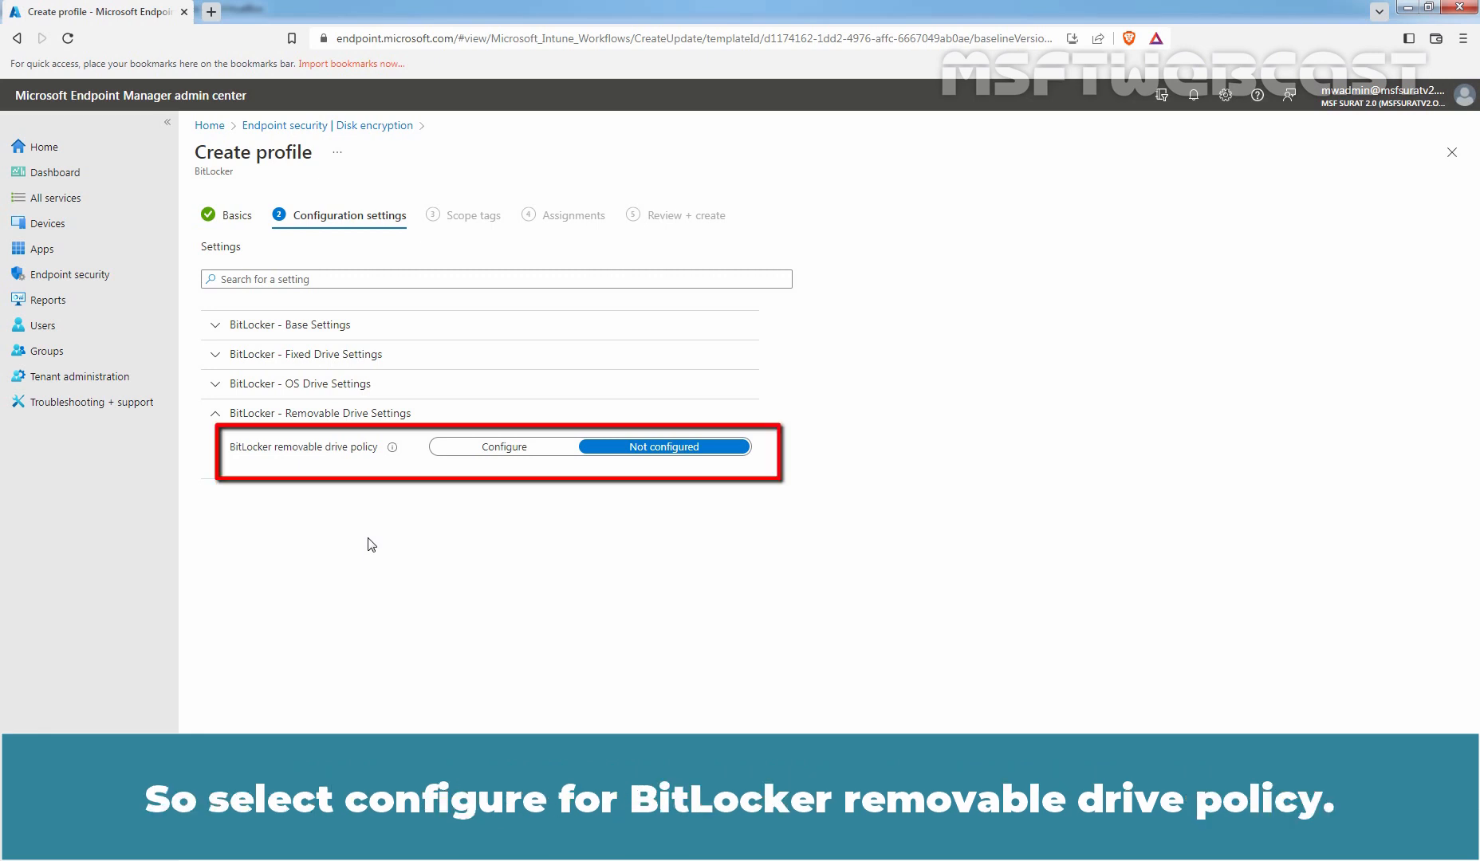
{"action": "left_click", "coordinate": [494, 450]}
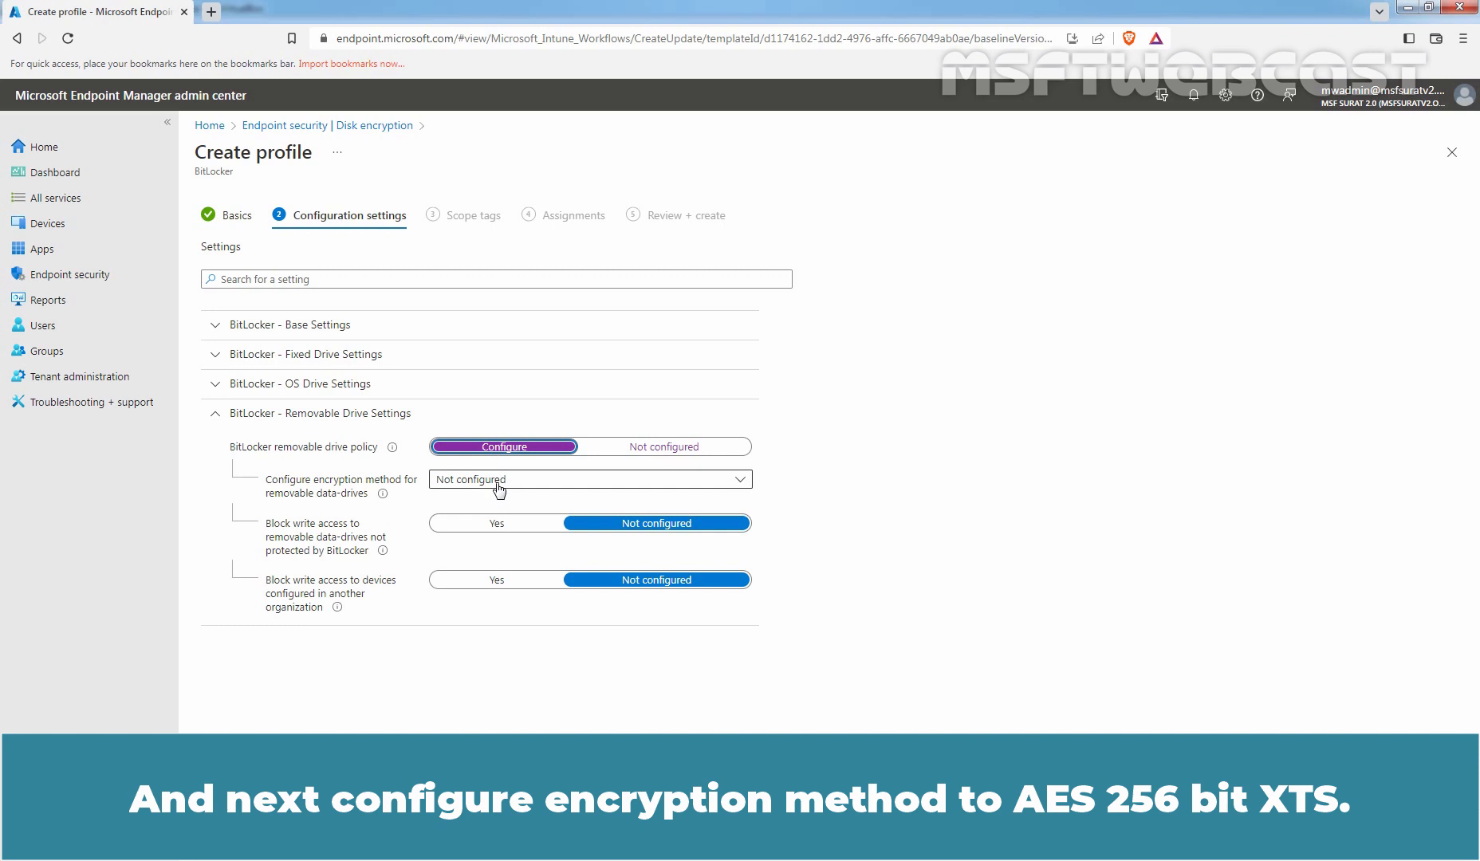
{"action": "left_click", "coordinate": [497, 483]}
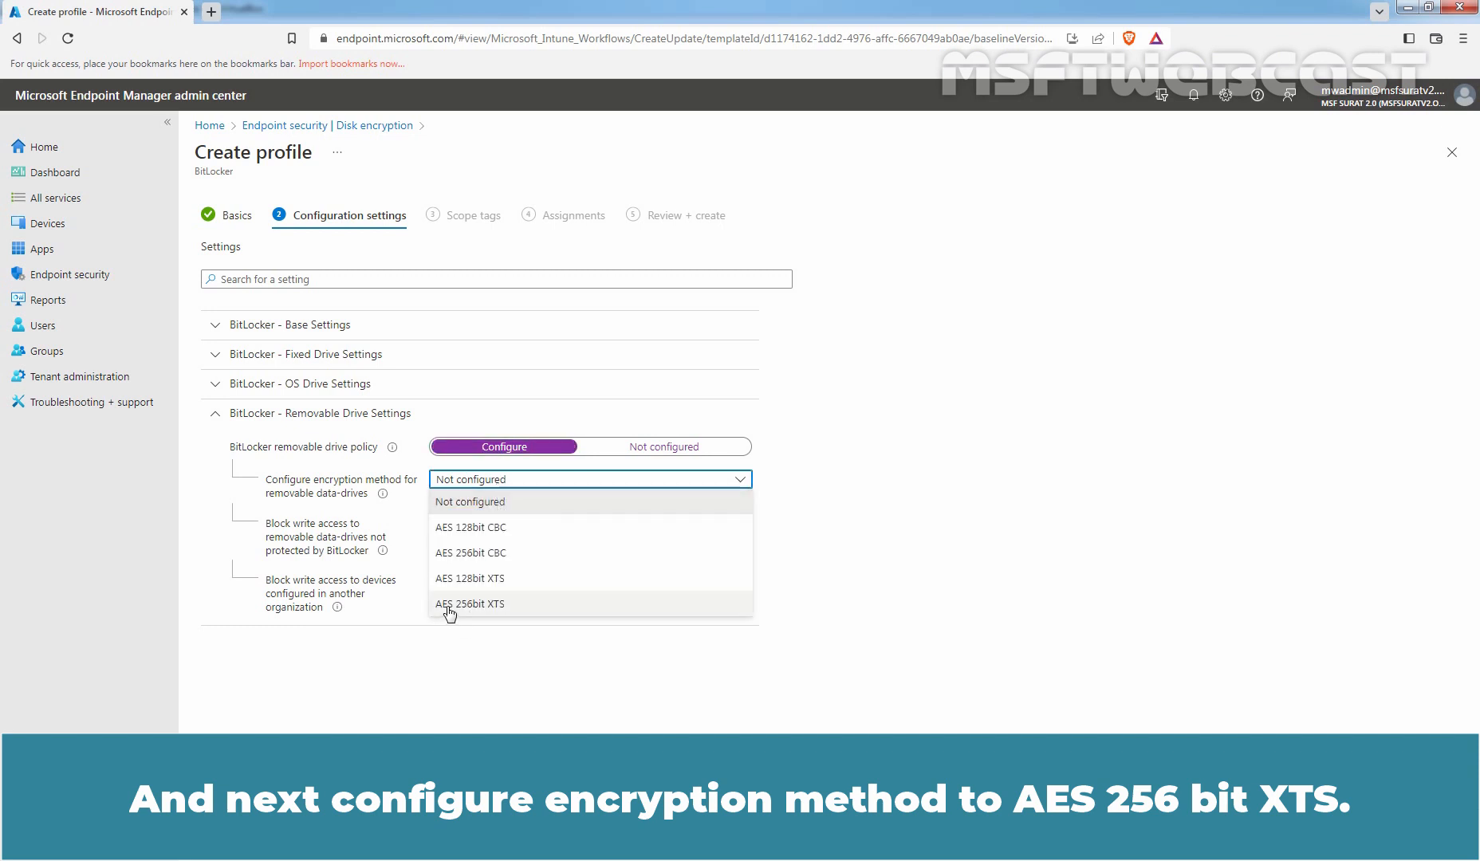
{"action": "left_click", "coordinate": [485, 605]}
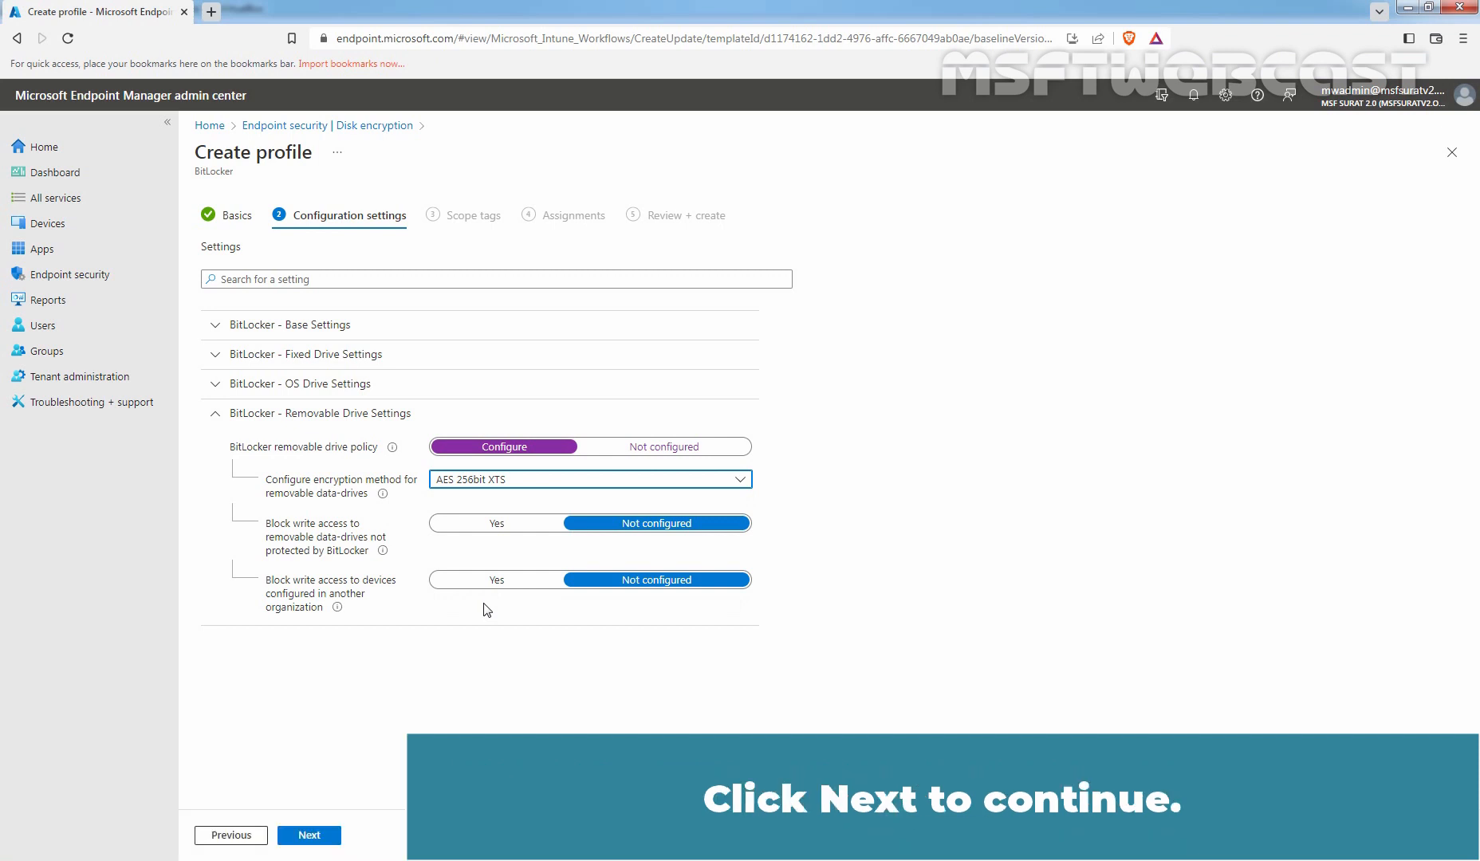
Advance past Configuration settings and Scope tags, leaving scope tags unchanged.
{"action": "left_click", "coordinate": [309, 837]}
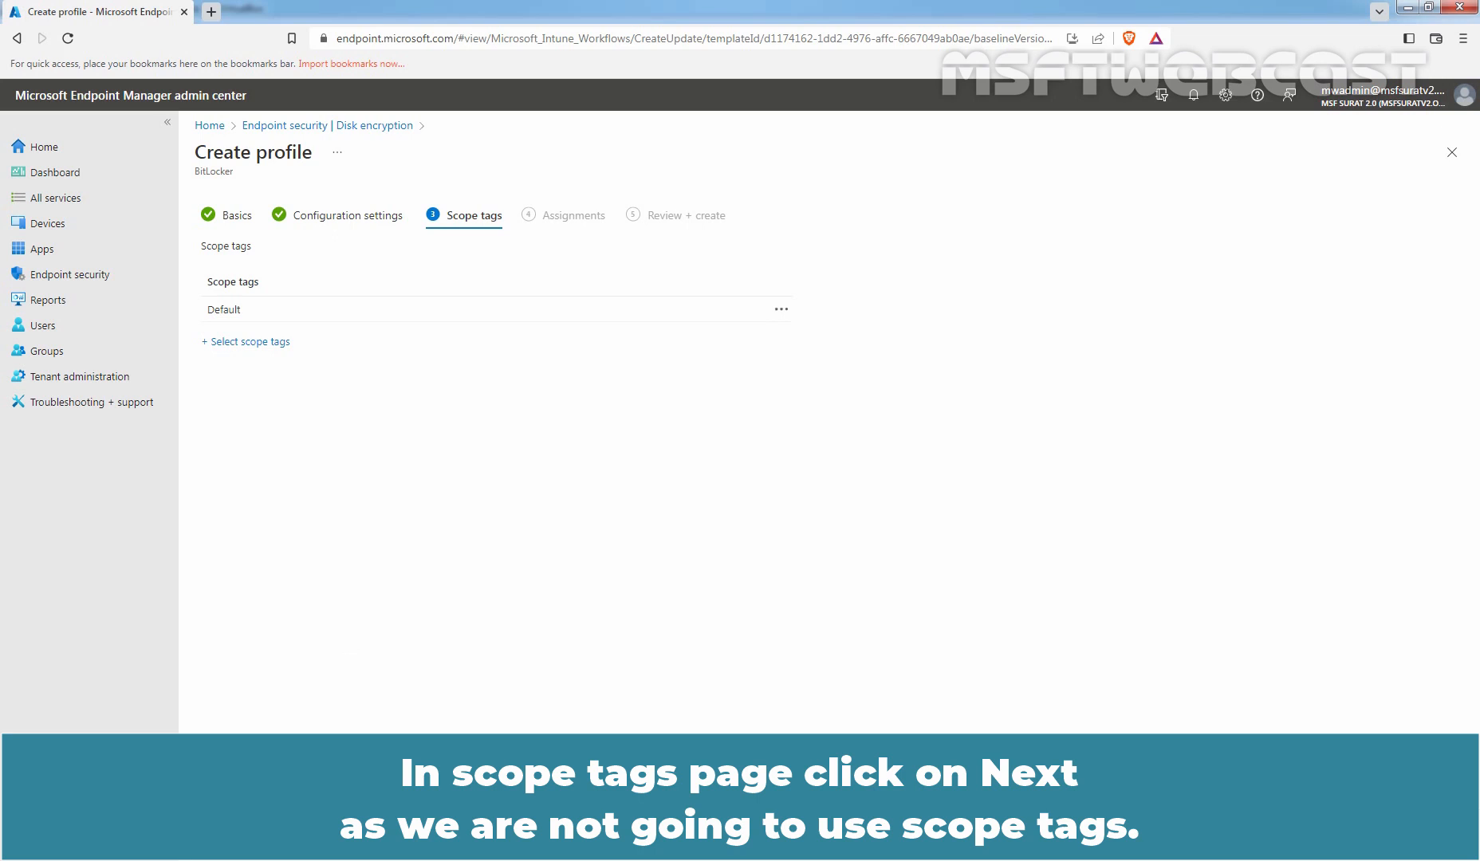
{"action": "left_click", "coordinate": [322, 840]}
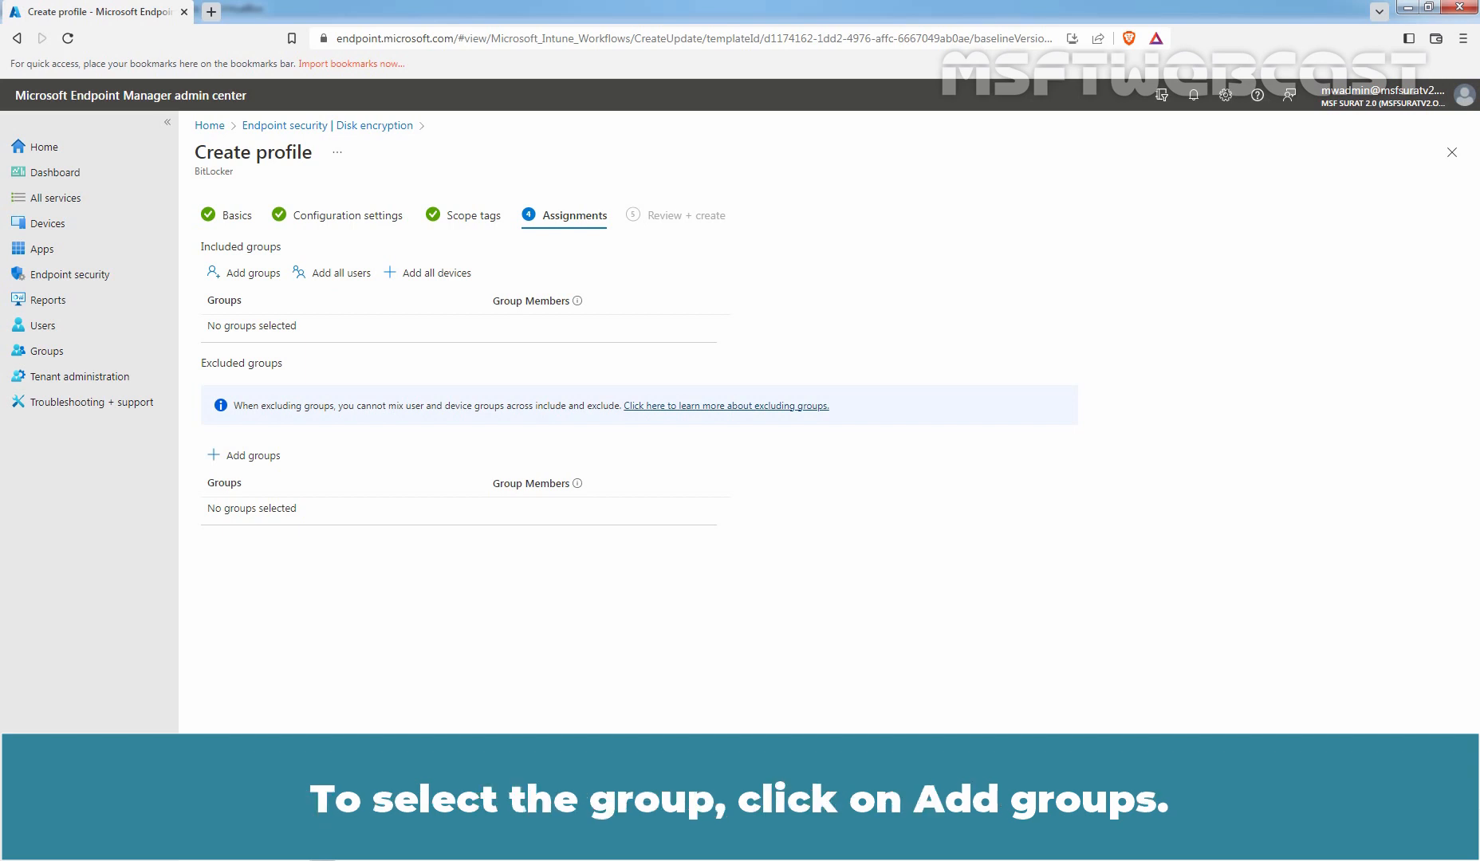
Include the TEST_DEClient group in the profile's assignments and continue to the summary.
{"action": "left_click", "coordinate": [252, 279]}
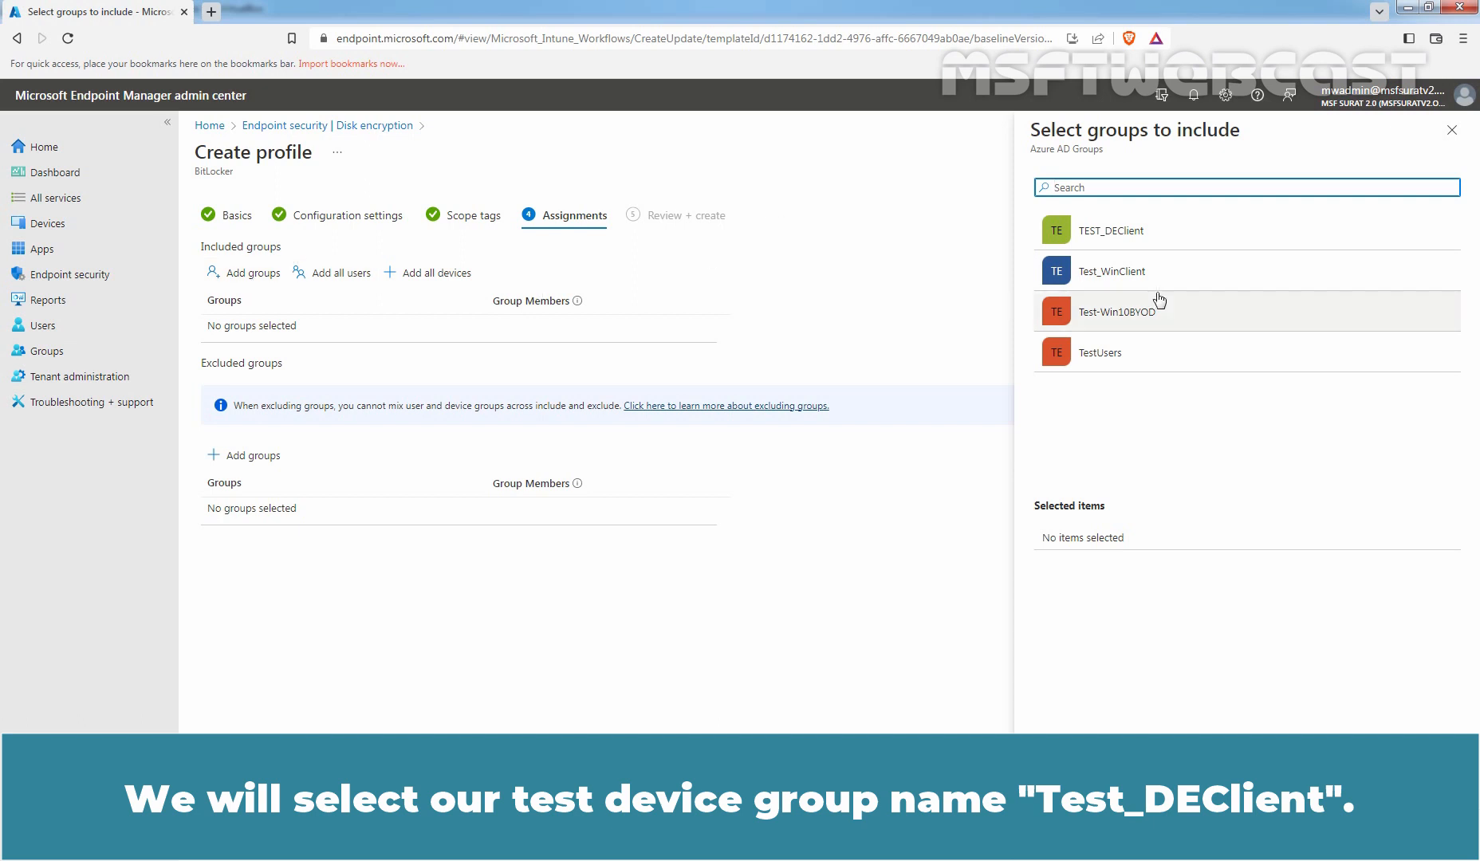
{"action": "left_click", "coordinate": [1134, 232]}
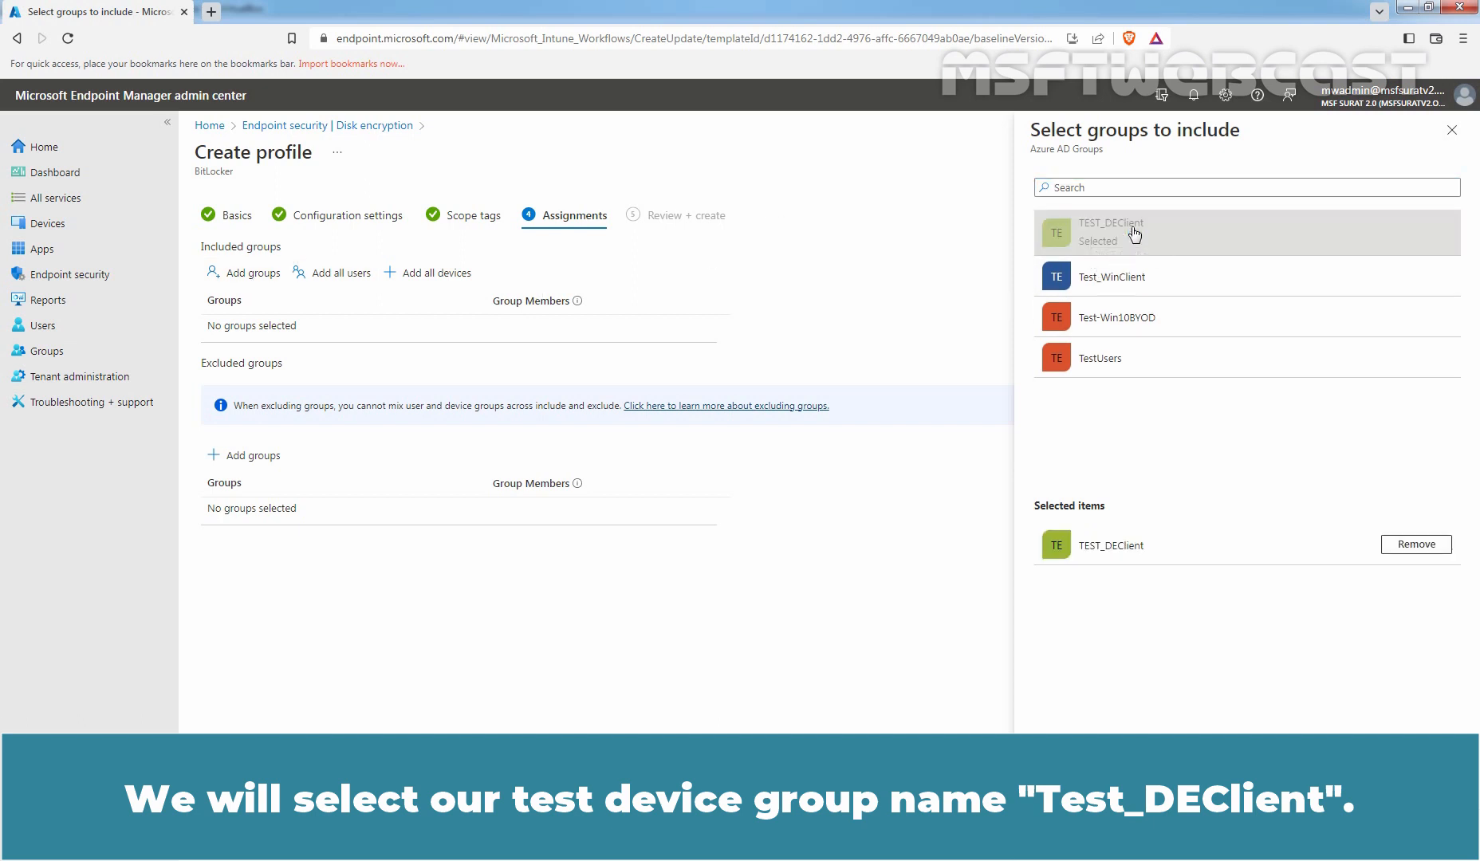
{"action": "left_click", "coordinate": [1072, 838]}
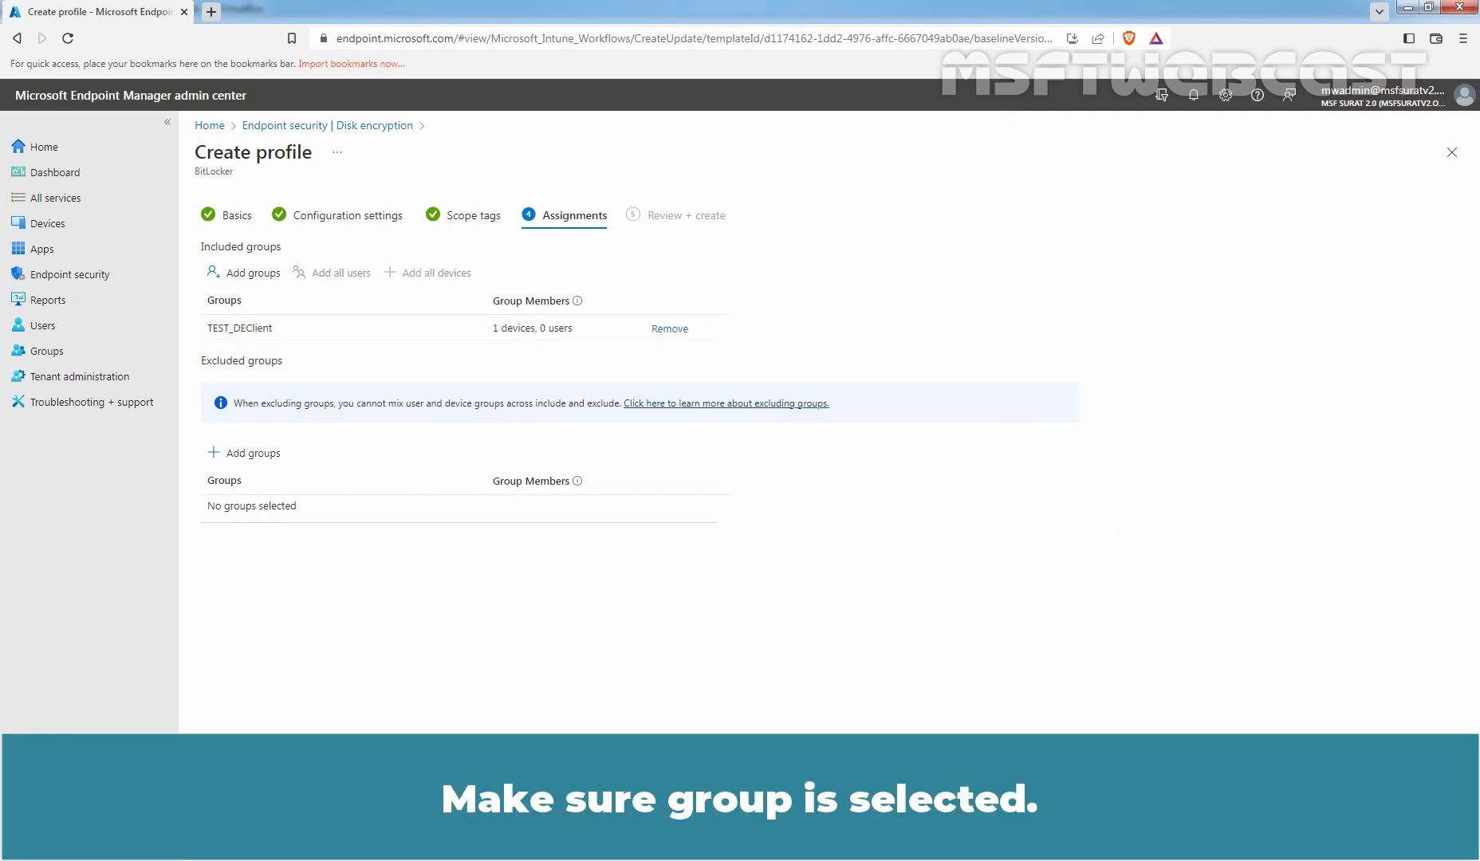
{"action": "left_click", "coordinate": [310, 835]}
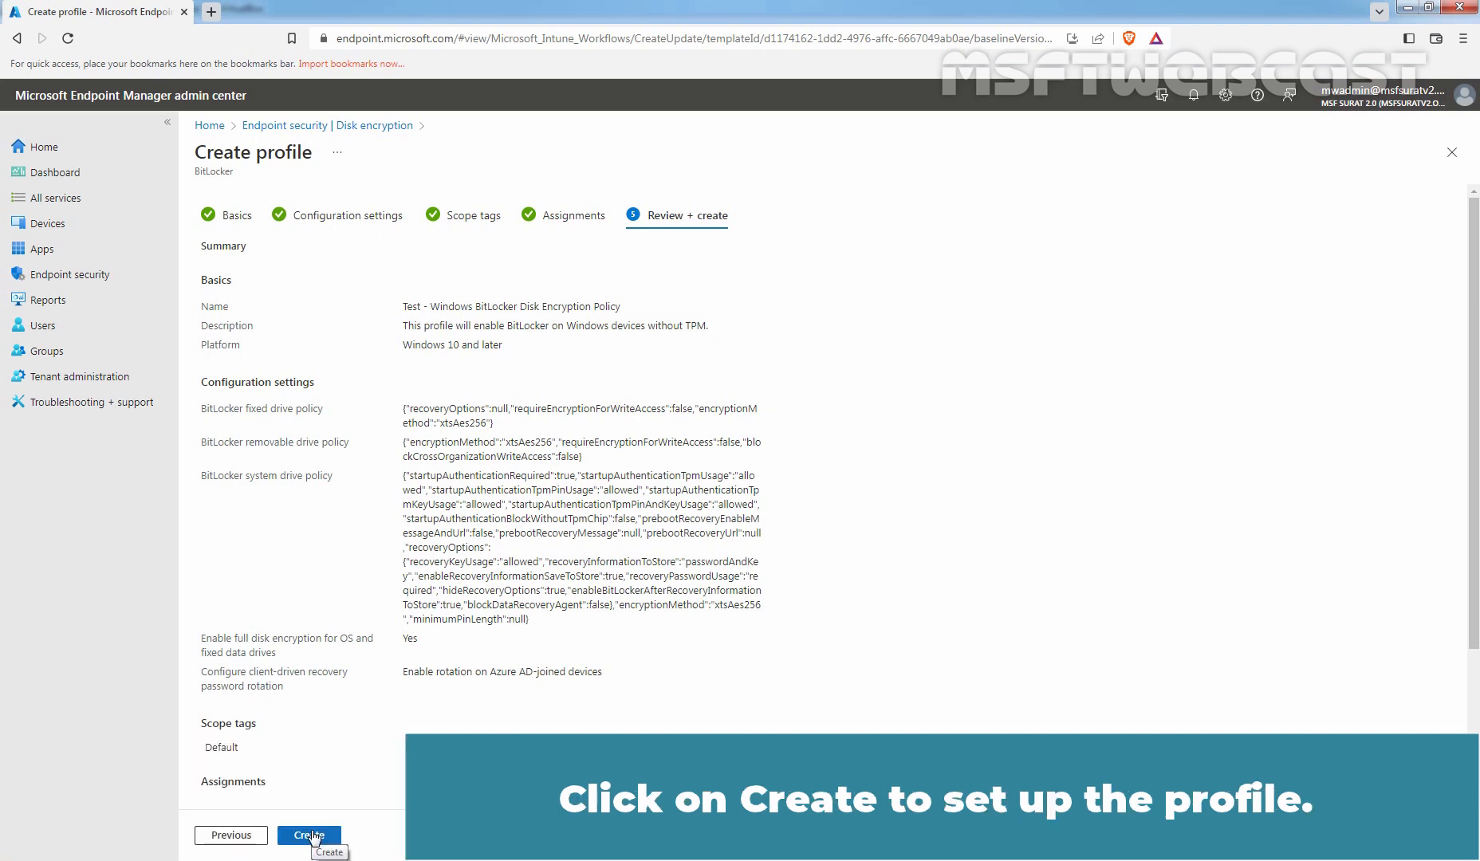
Create the Test - Windows BitLocker Disk Encryption Policy profile.
{"action": "left_click", "coordinate": [310, 834]}
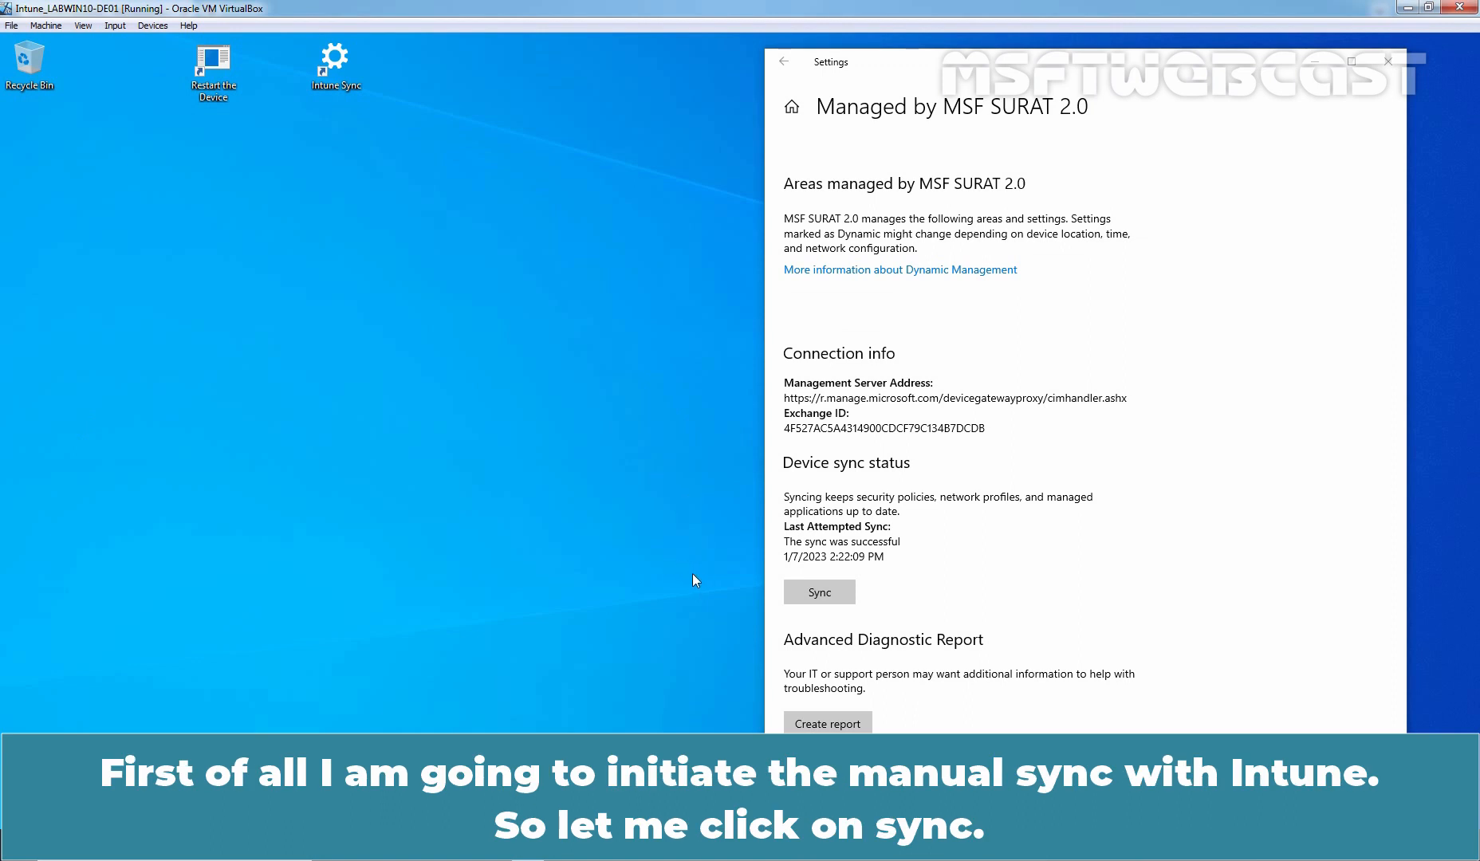
Sync the Windows 10 device with Intune twice from the management info page.
{"action": "left_click", "coordinate": [821, 591]}
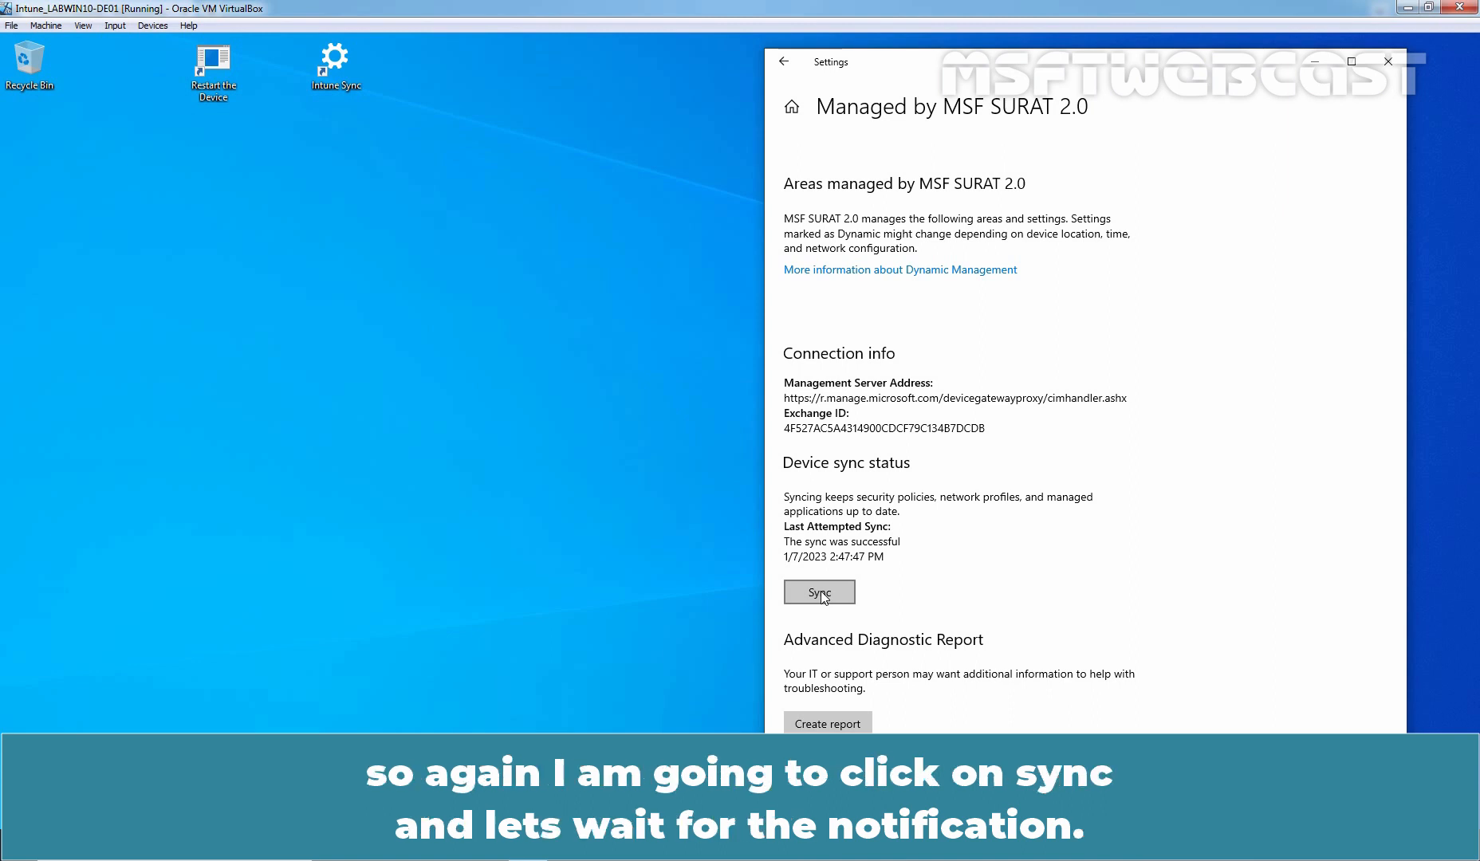
{"action": "left_click", "coordinate": [821, 591]}
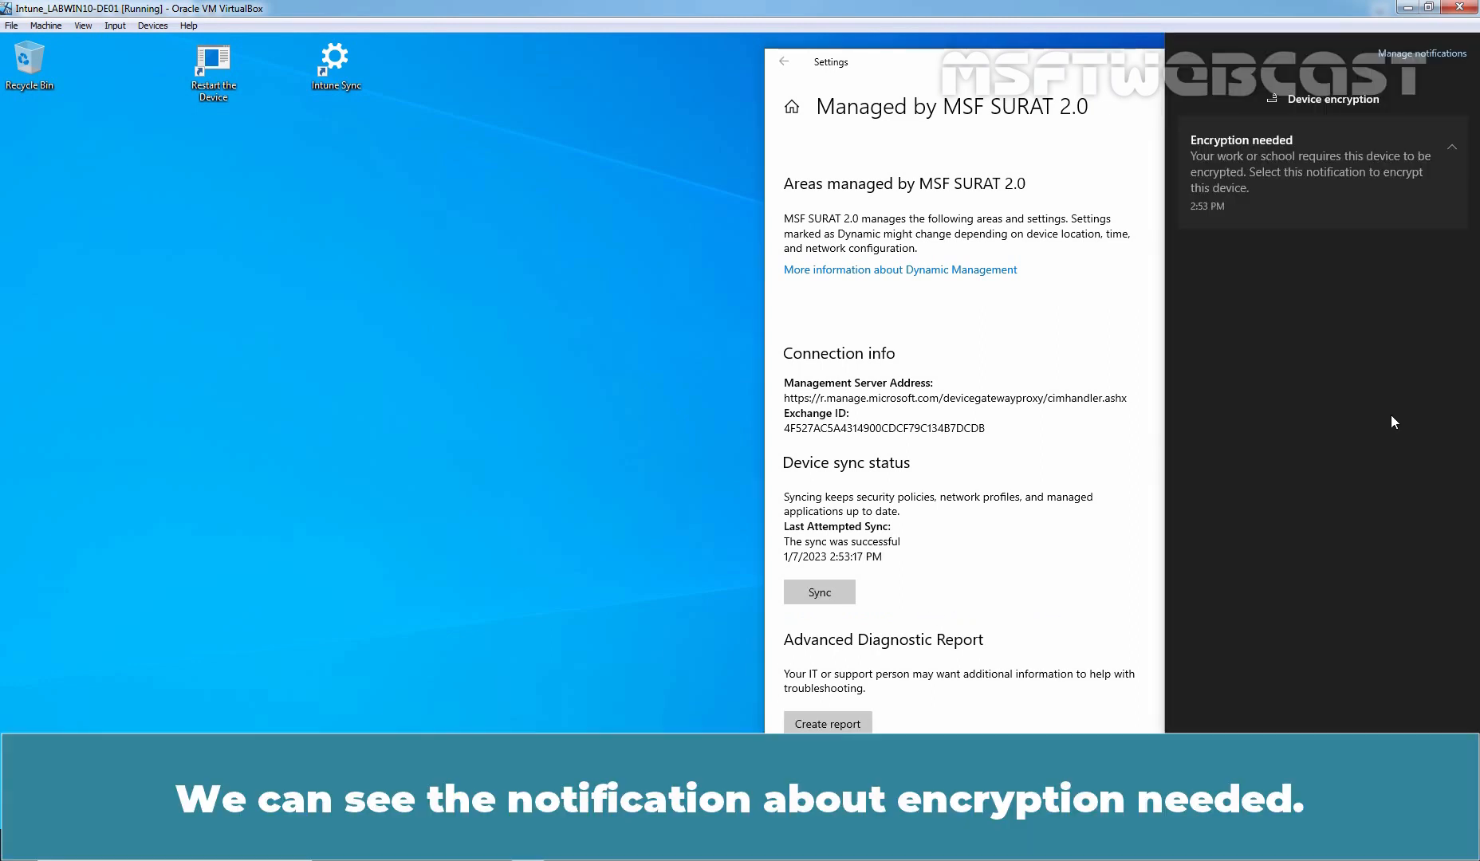
Open the Encryption needed notification from the Action Center.
{"action": "left_click", "coordinate": [1279, 196]}
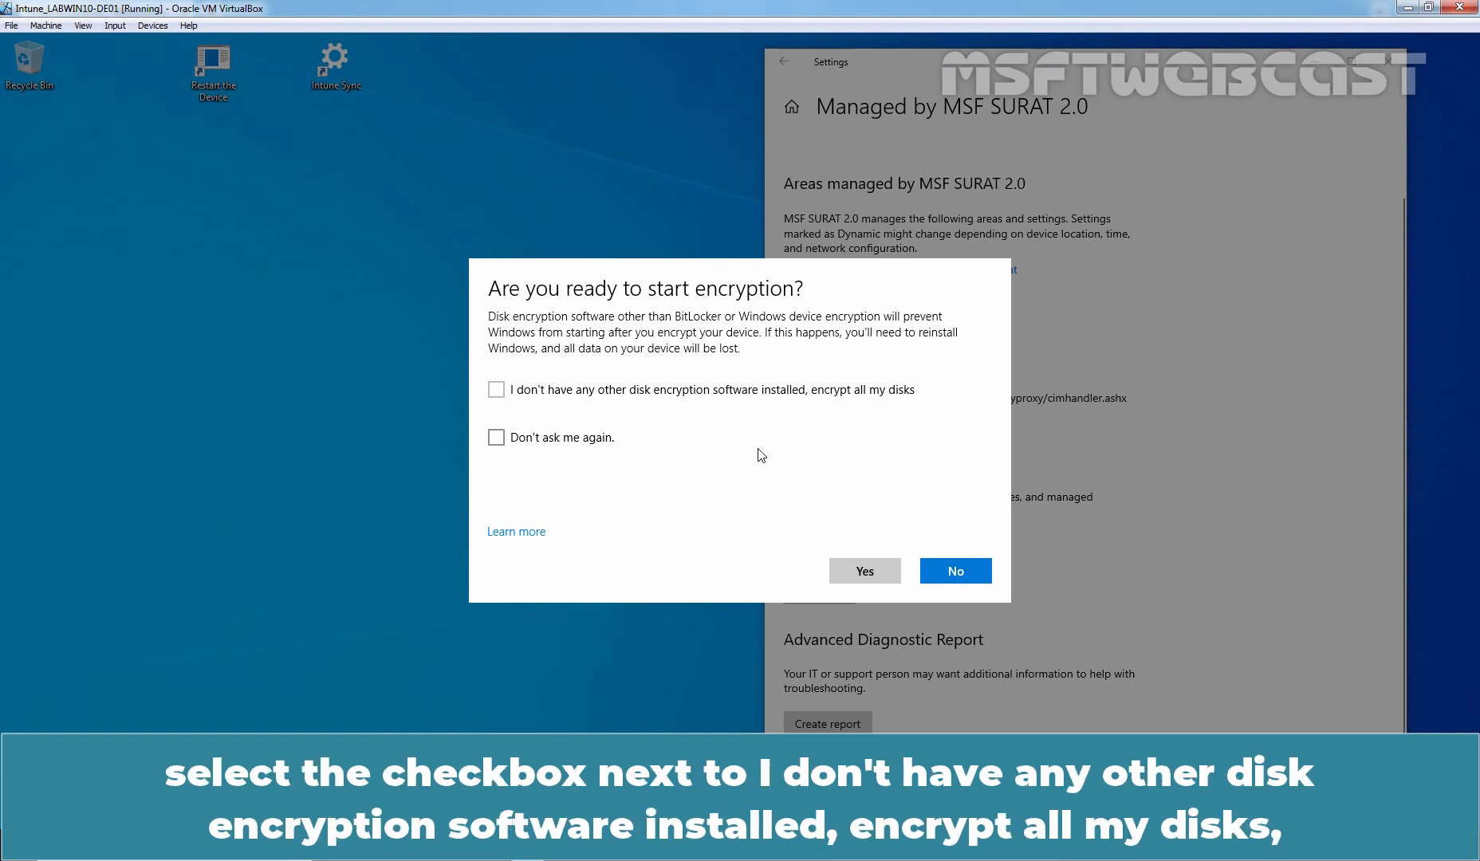
Confirm no other disk encryption software is installed and agree to encrypt all disks.
{"action": "left_click", "coordinate": [611, 394]}
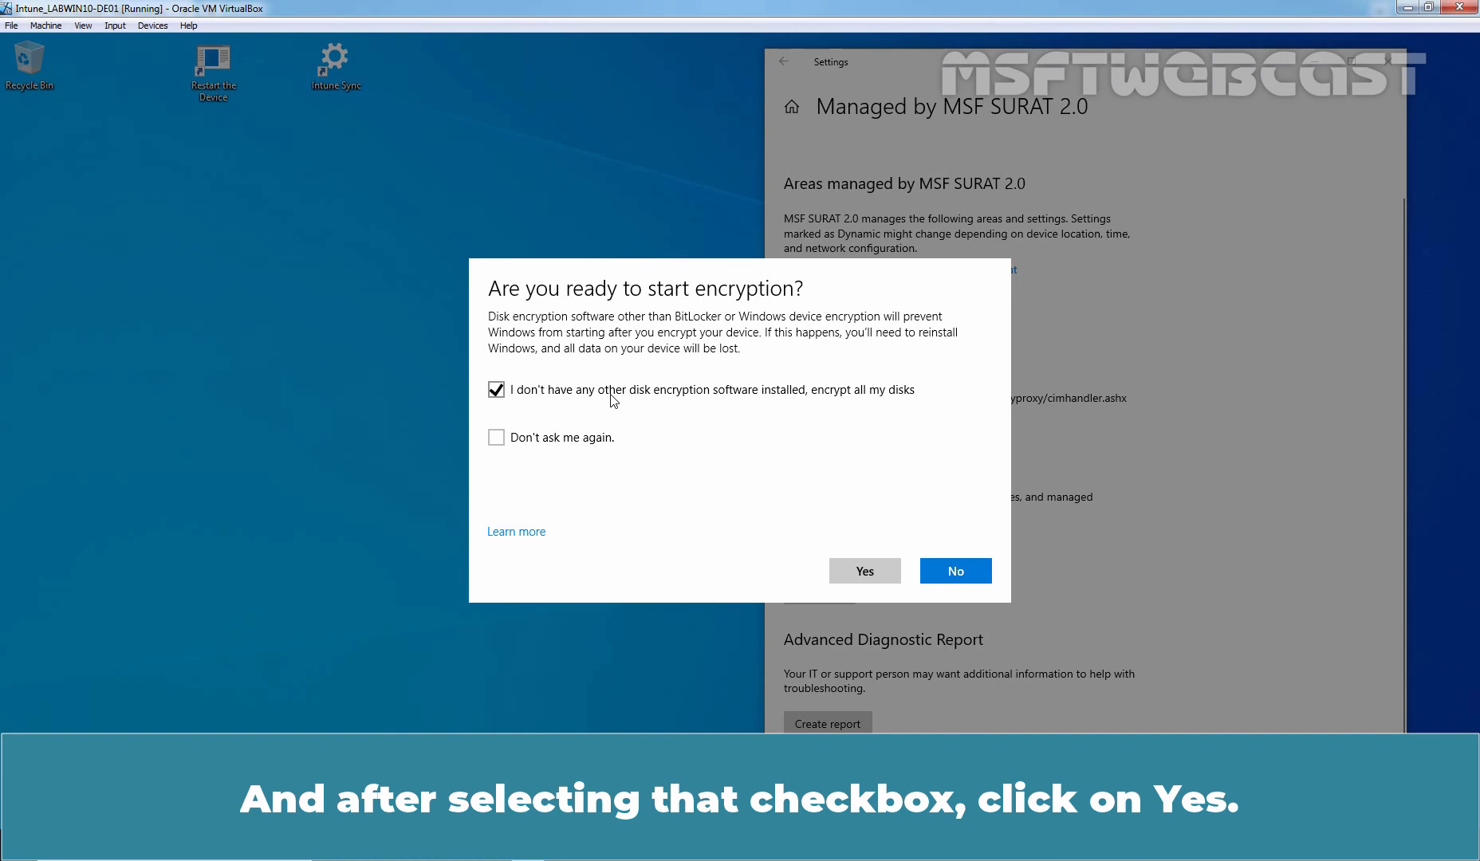
{"action": "left_click", "coordinate": [865, 571]}
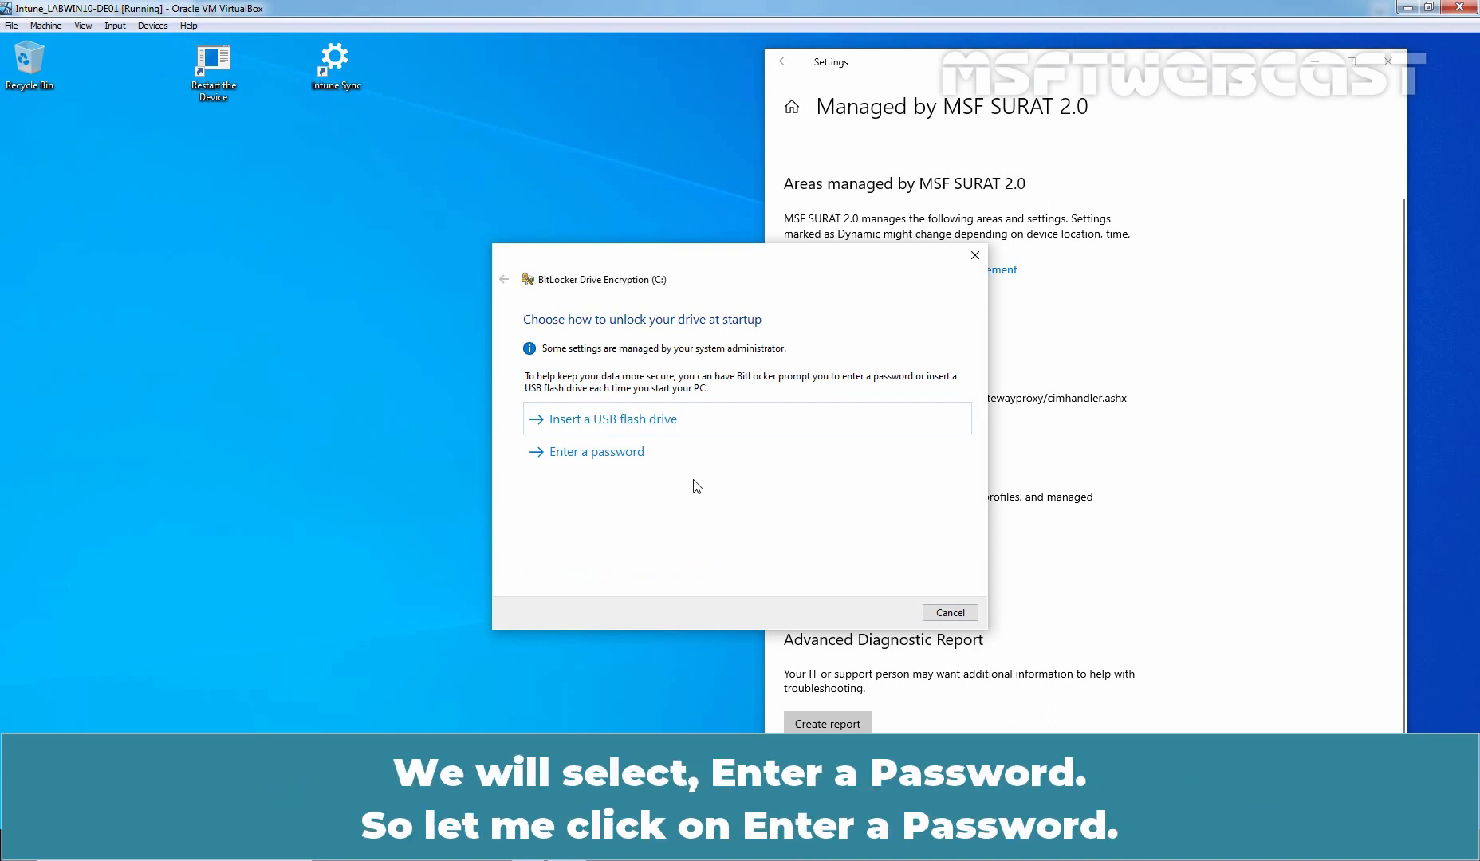
Choose password unlock at startup and set the BitLocker drive password.
{"action": "left_click", "coordinate": [632, 461]}
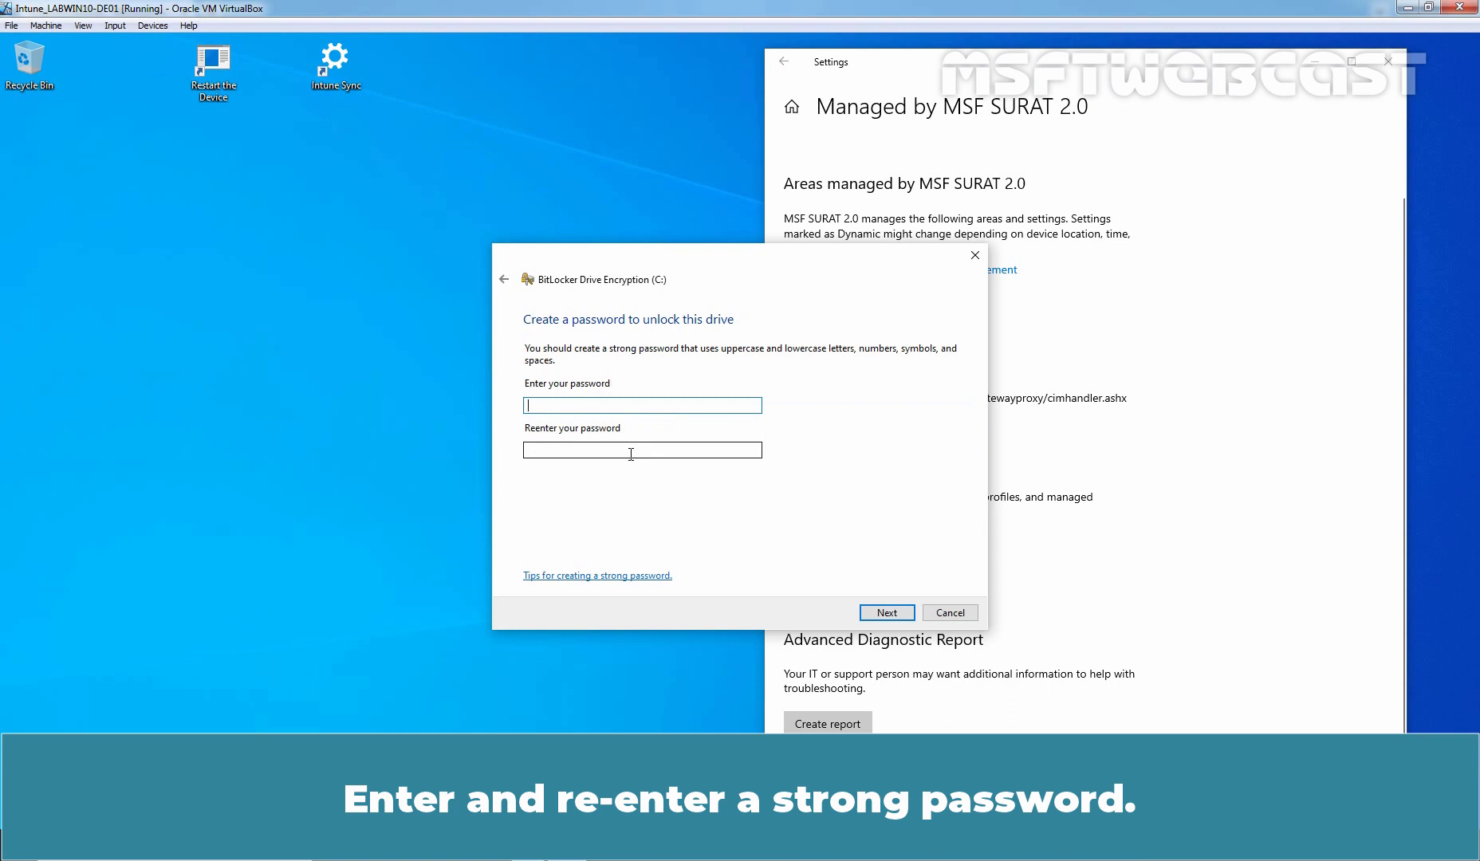
{"action": "type", "text": "••••••••••••••••••"}
{"action": "key", "text": "Tab"}
{"action": "type", "text": "••••••••••••••••••"}
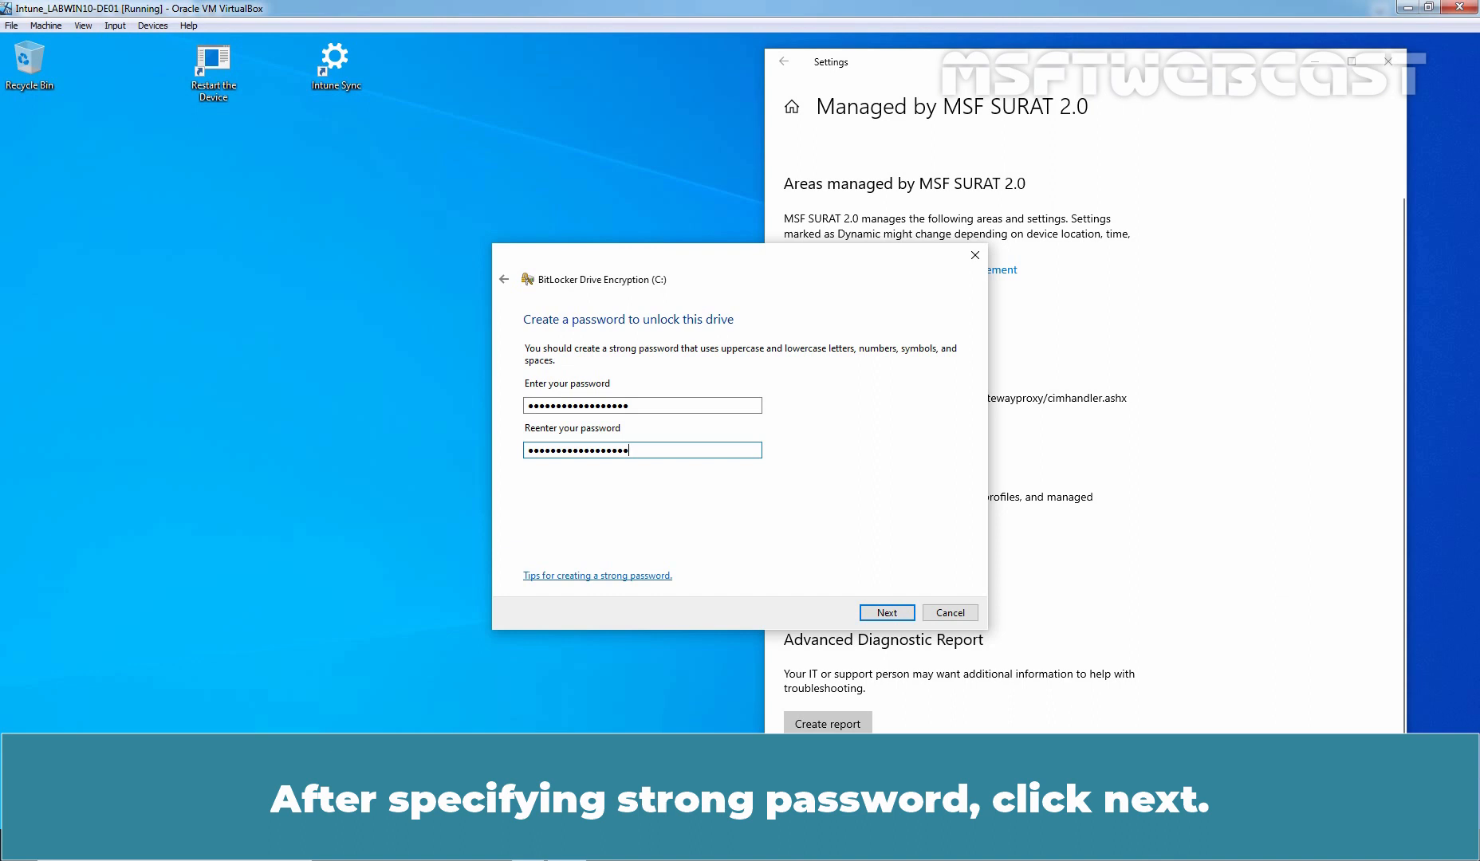
{"action": "left_click", "coordinate": [884, 612]}
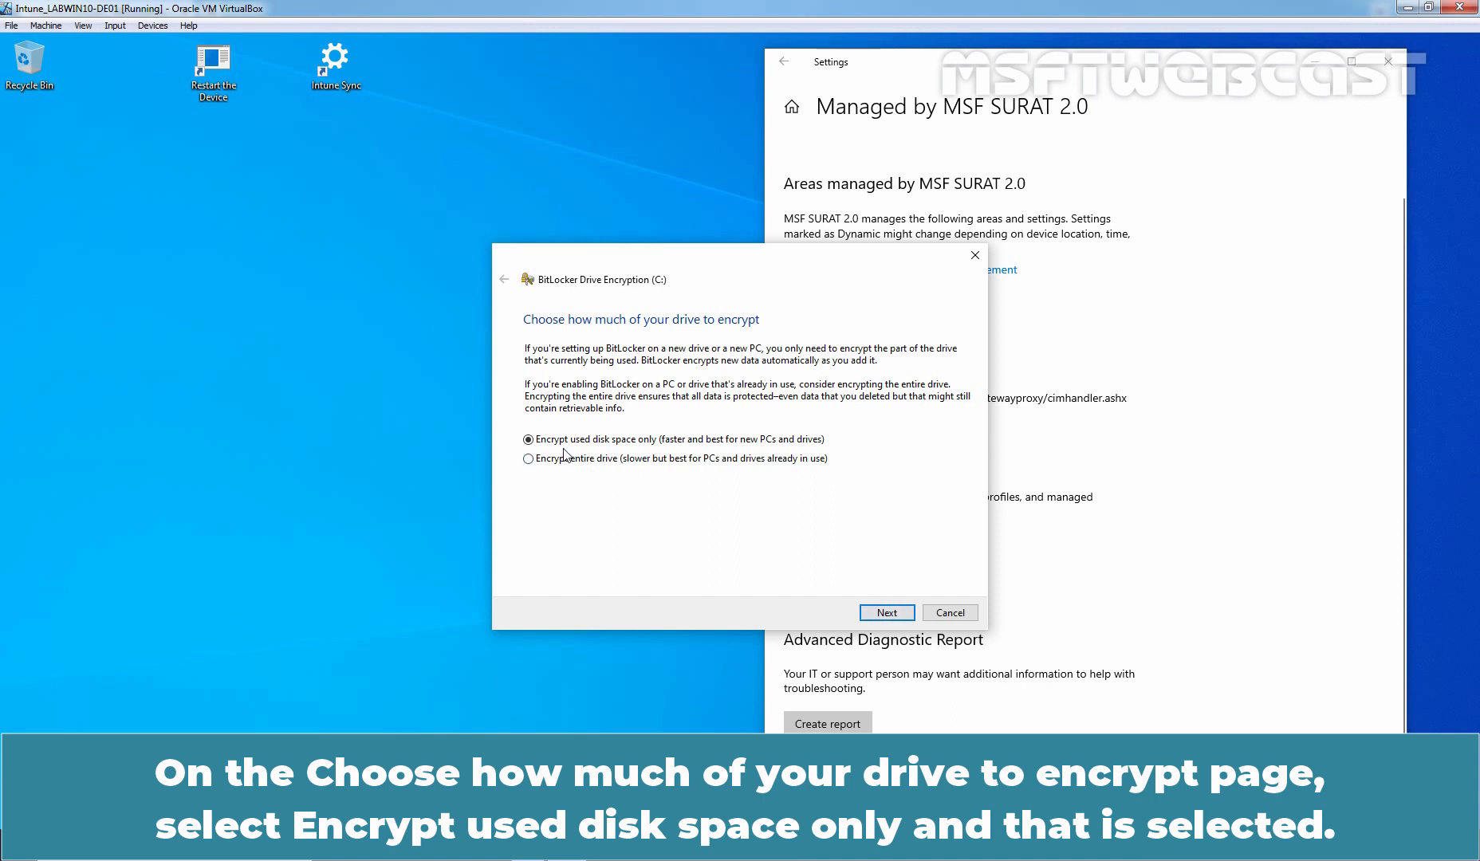
Encrypt only the used disk space on C:, then close the completion notice.
{"action": "left_click", "coordinate": [887, 612]}
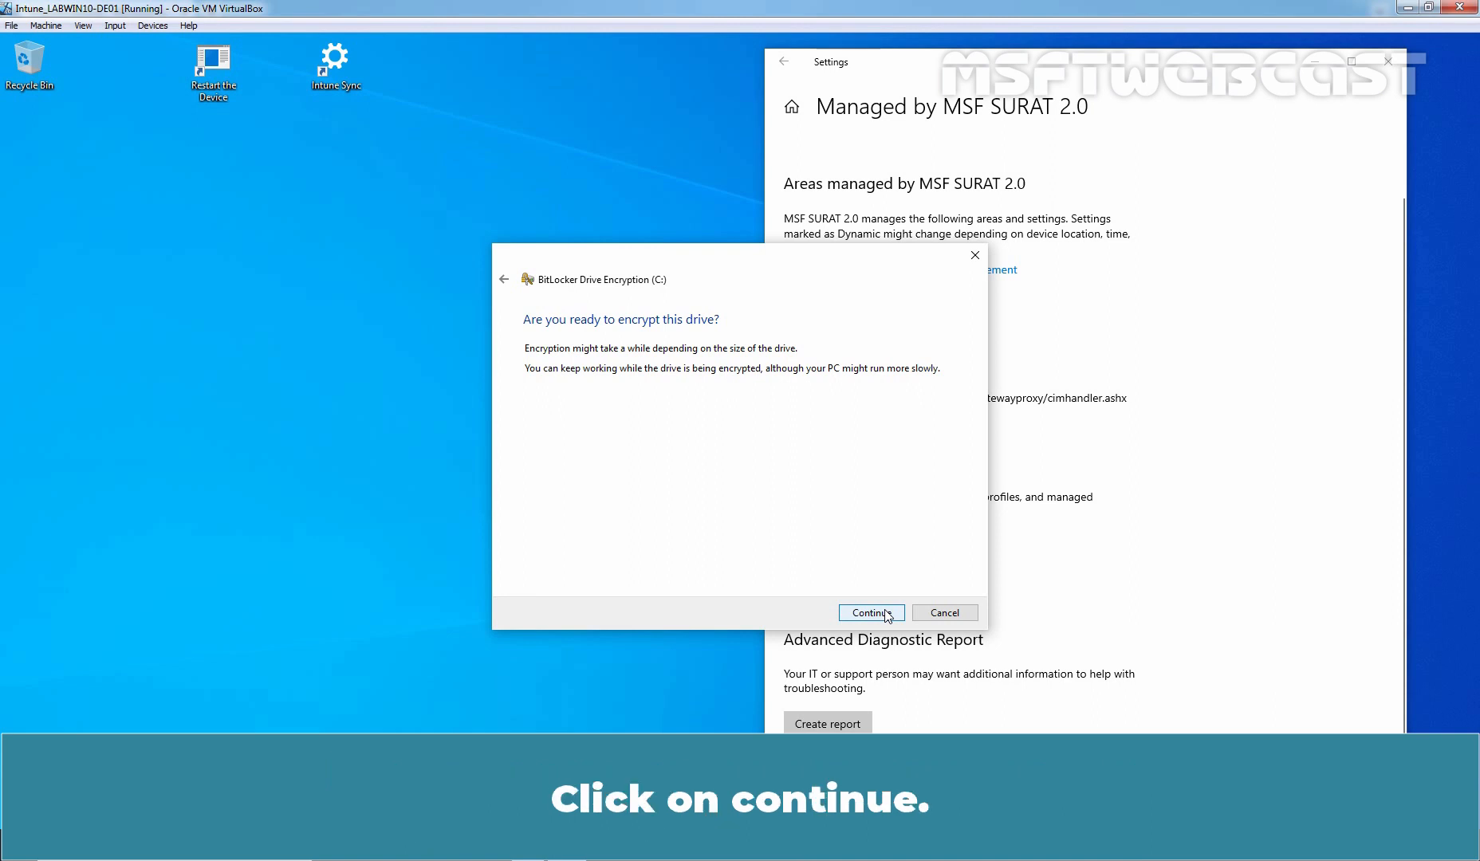
{"action": "left_click", "coordinate": [886, 612]}
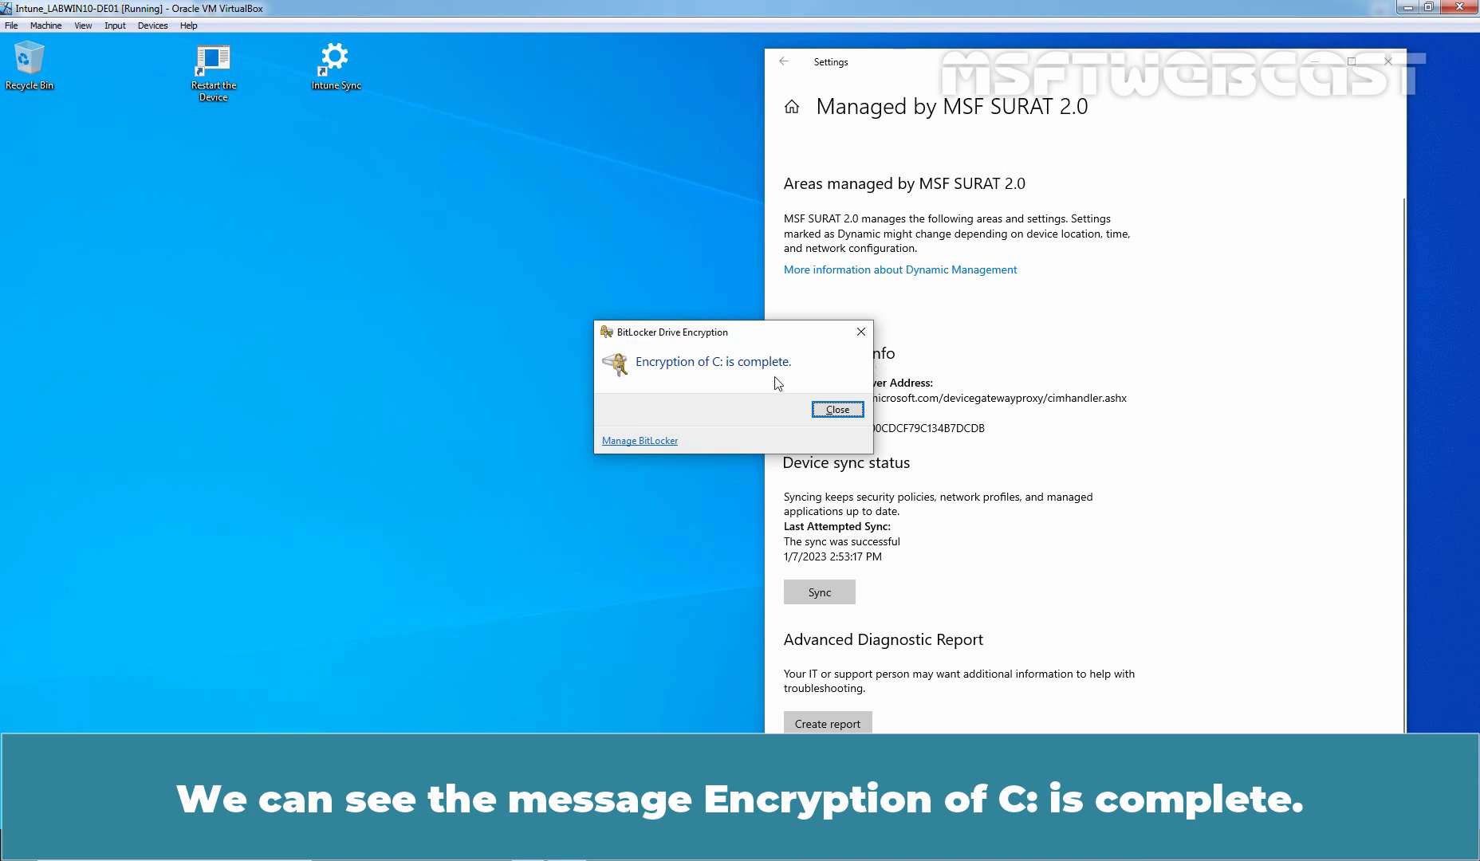
{"action": "left_click", "coordinate": [837, 409]}
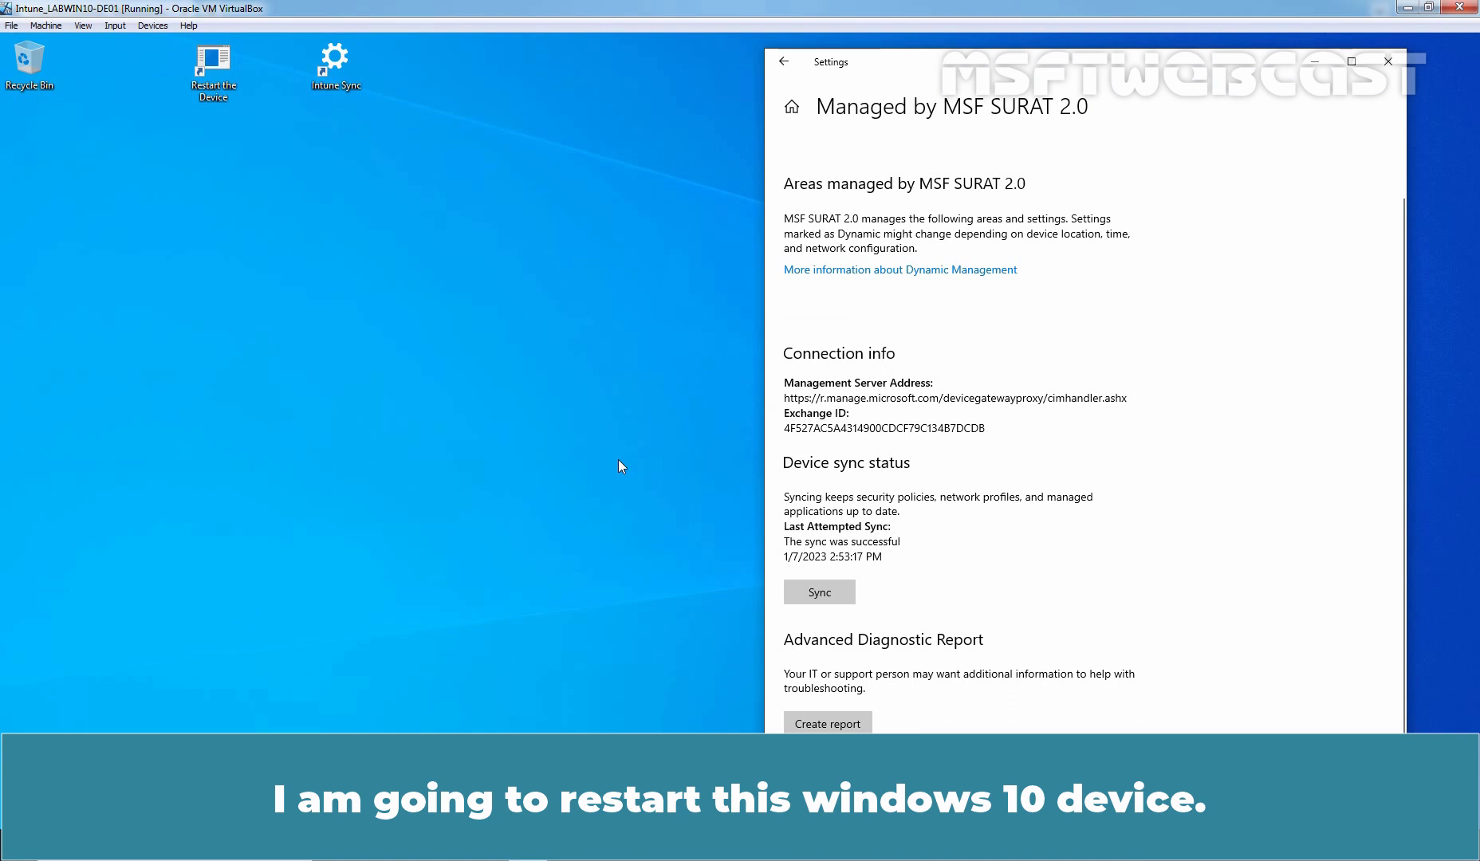
Restart the VM, unlock drive C: with the BitLocker password, and sign in with the PIN.
{"action": "double_click", "coordinate": [209, 77]}
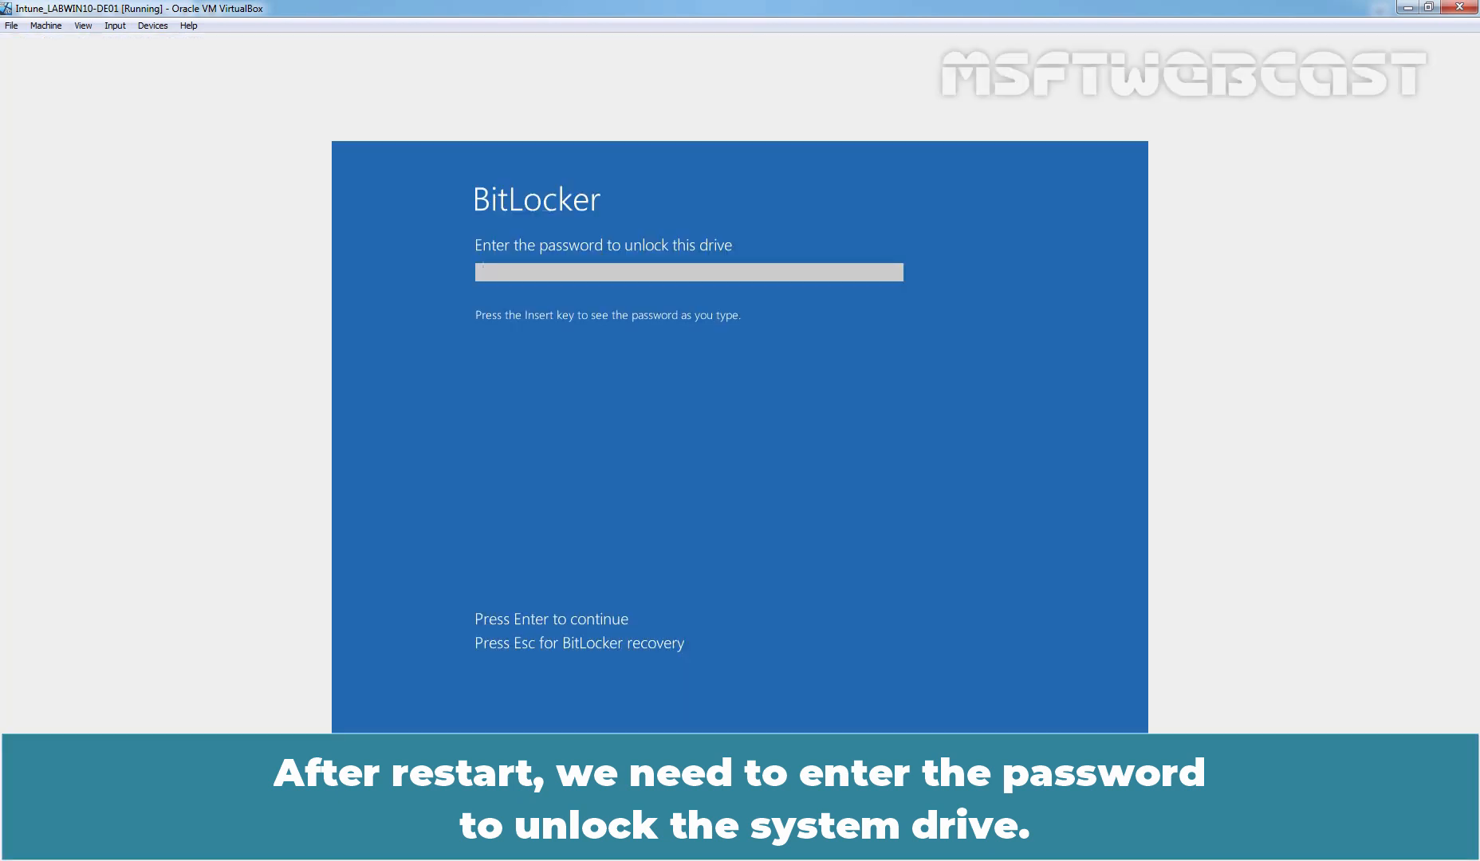
{"action": "type", "text": "Password1234567890"}
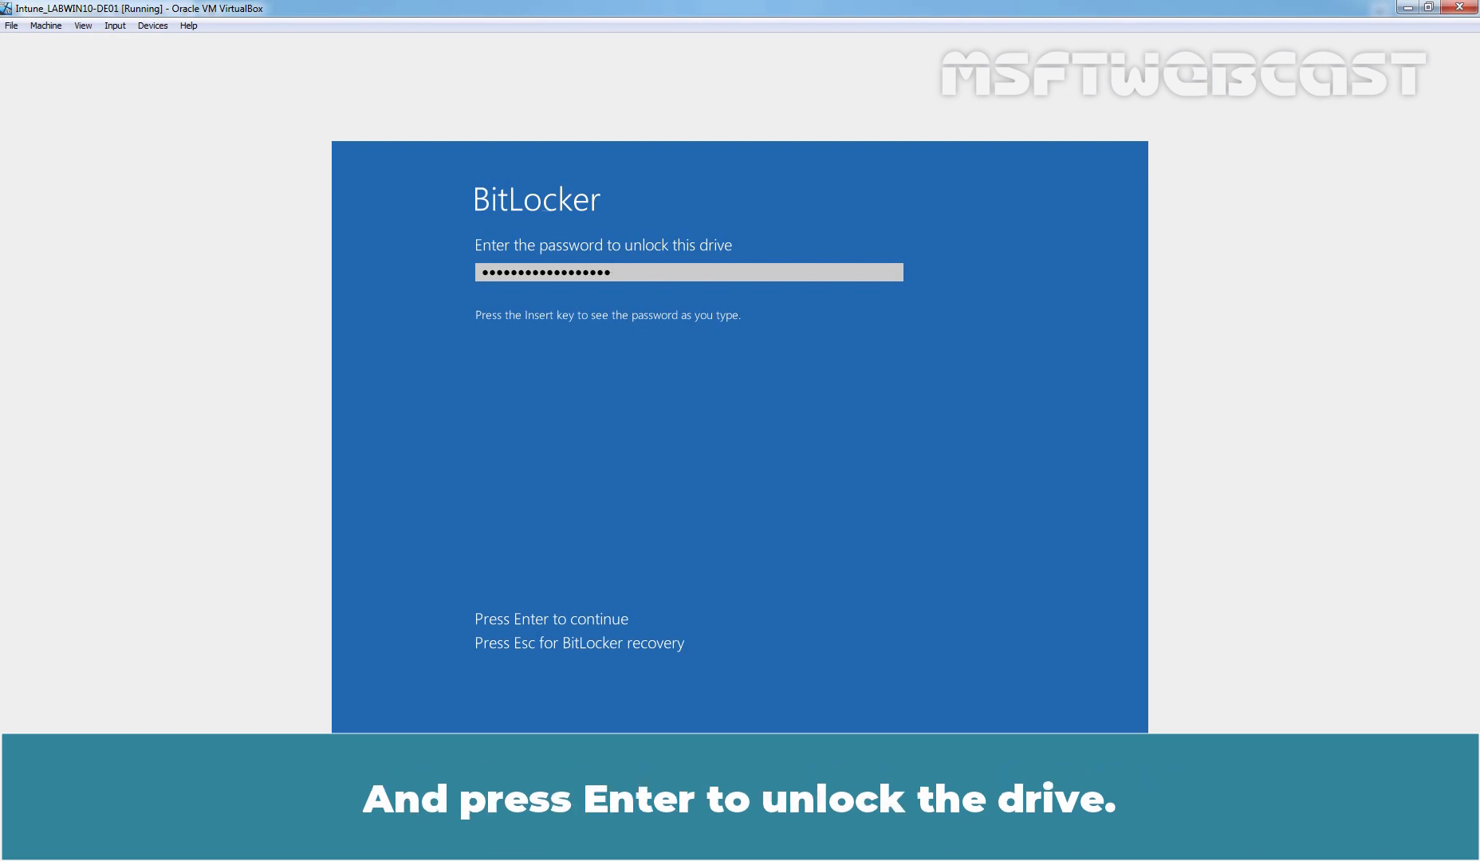
{"action": "key", "text": "Return"}
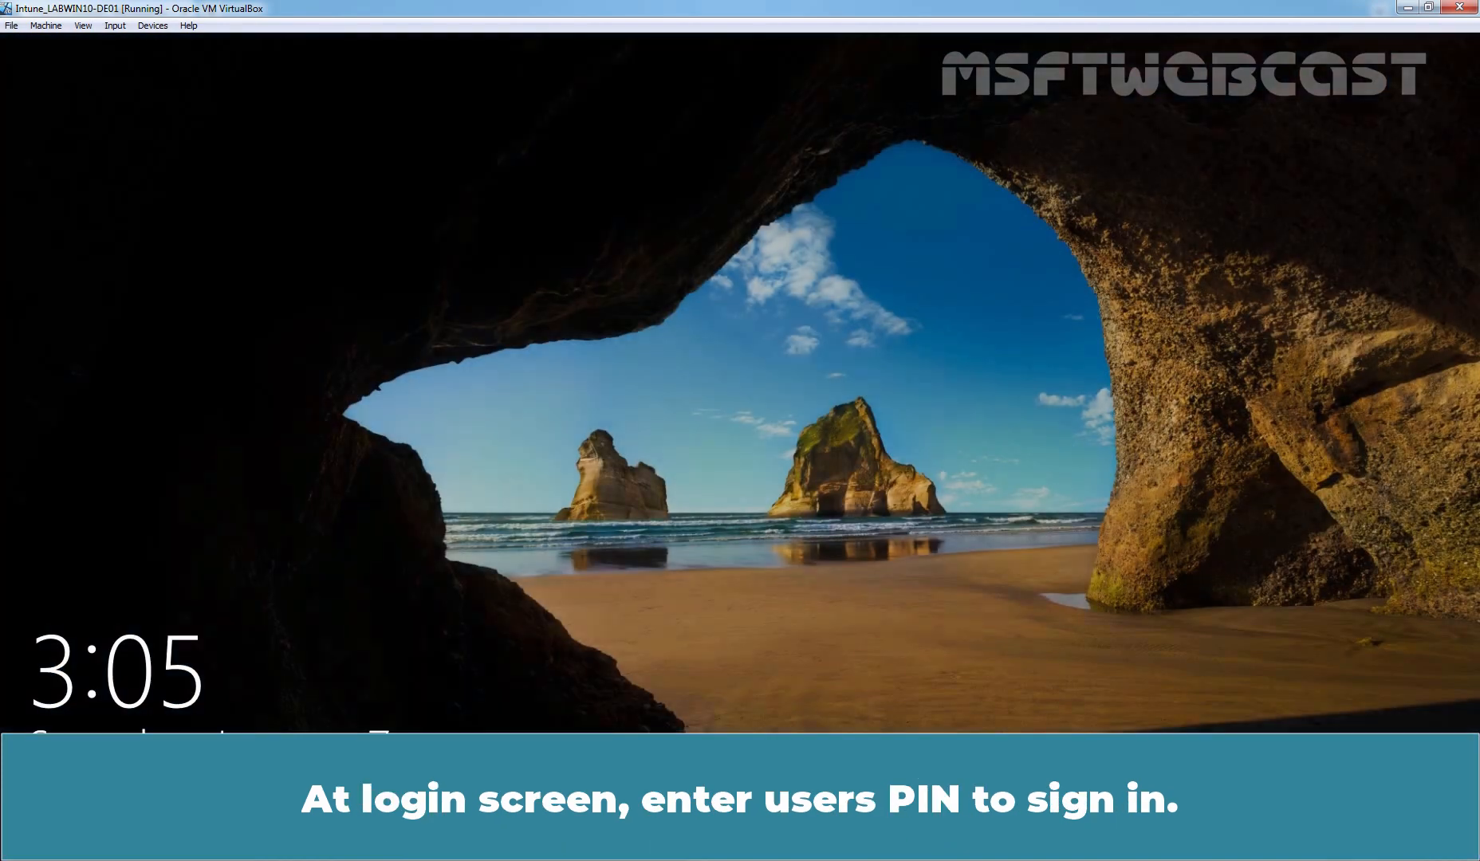
{"action": "key", "text": "Return"}
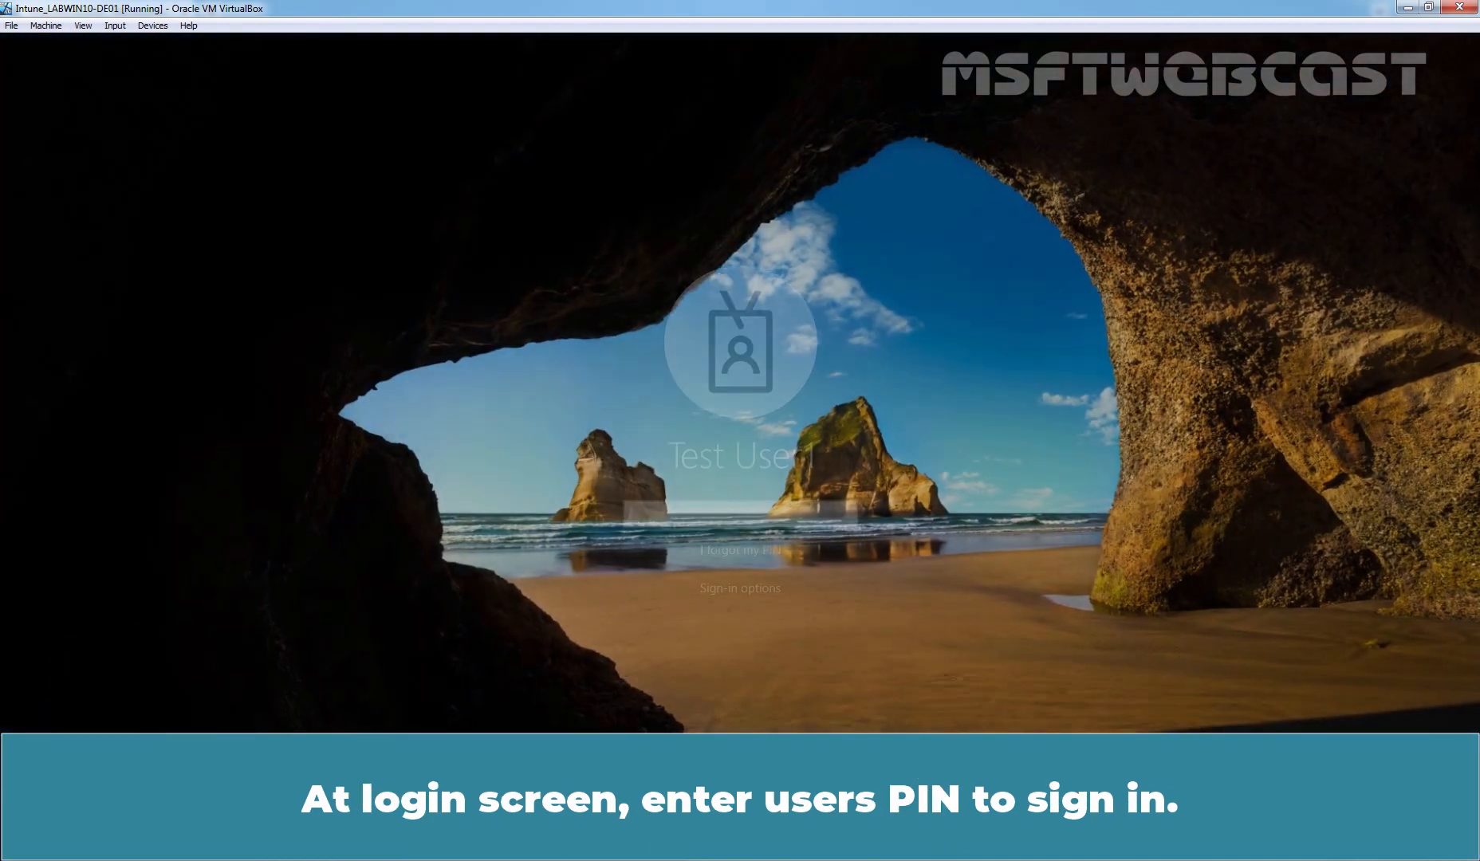
{"action": "type", "text": "••••"}
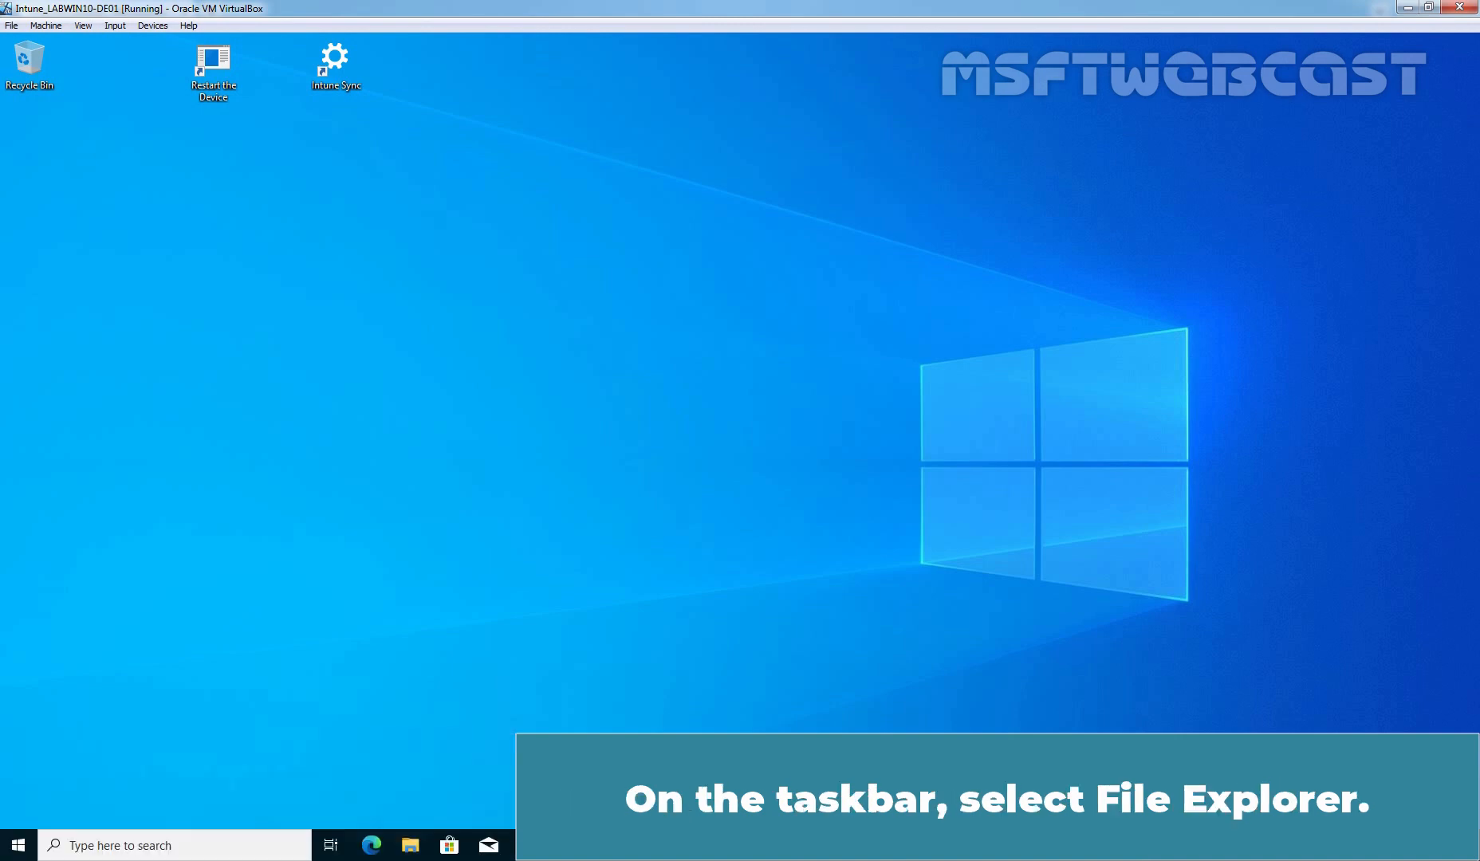
Open Manage BitLocker for Local Disk (C:) from This PC in File Explorer.
{"action": "left_click", "coordinate": [409, 845]}
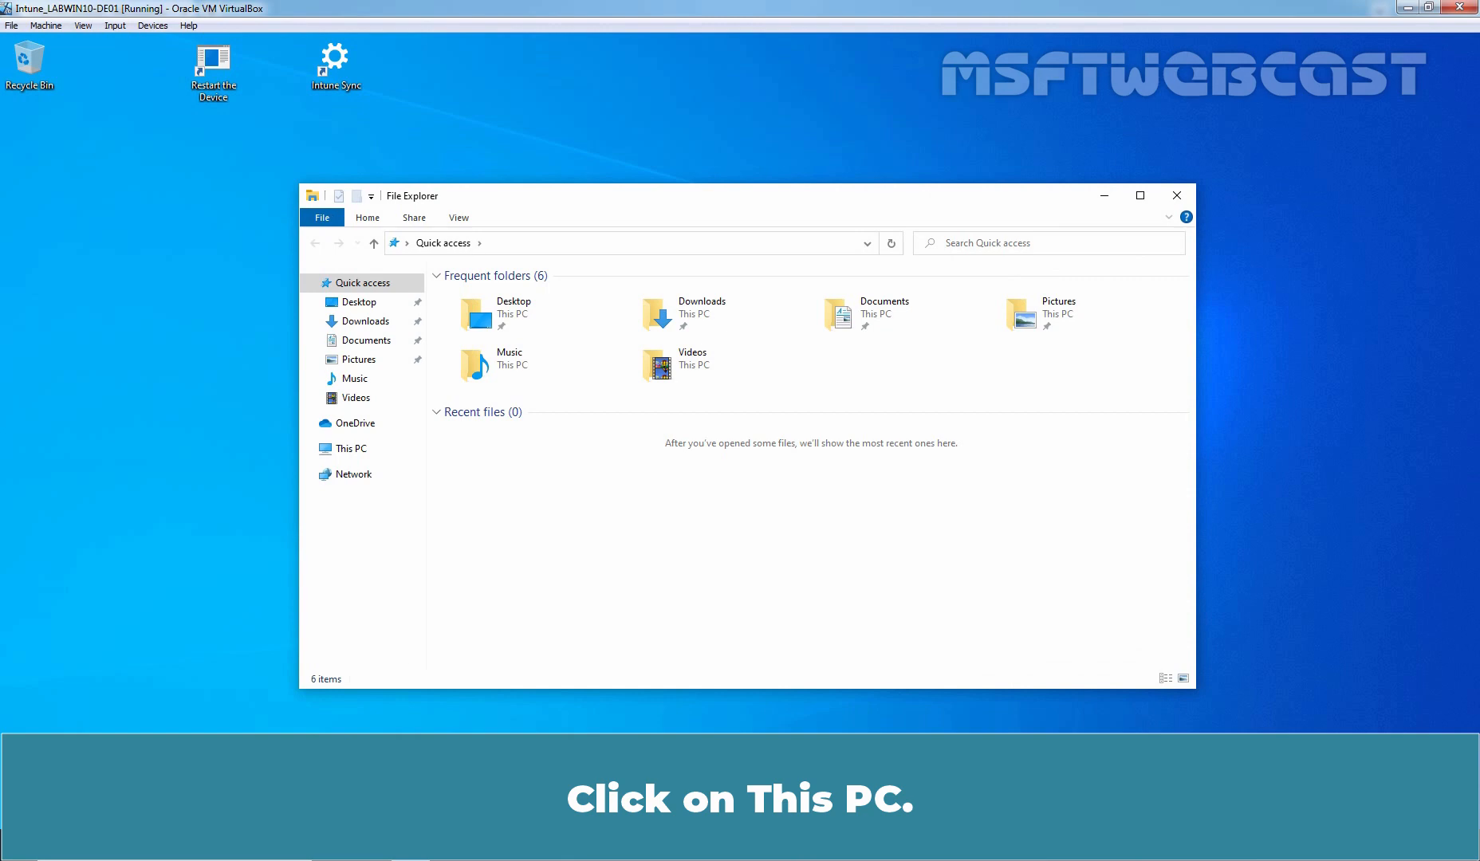
{"action": "left_click", "coordinate": [348, 451]}
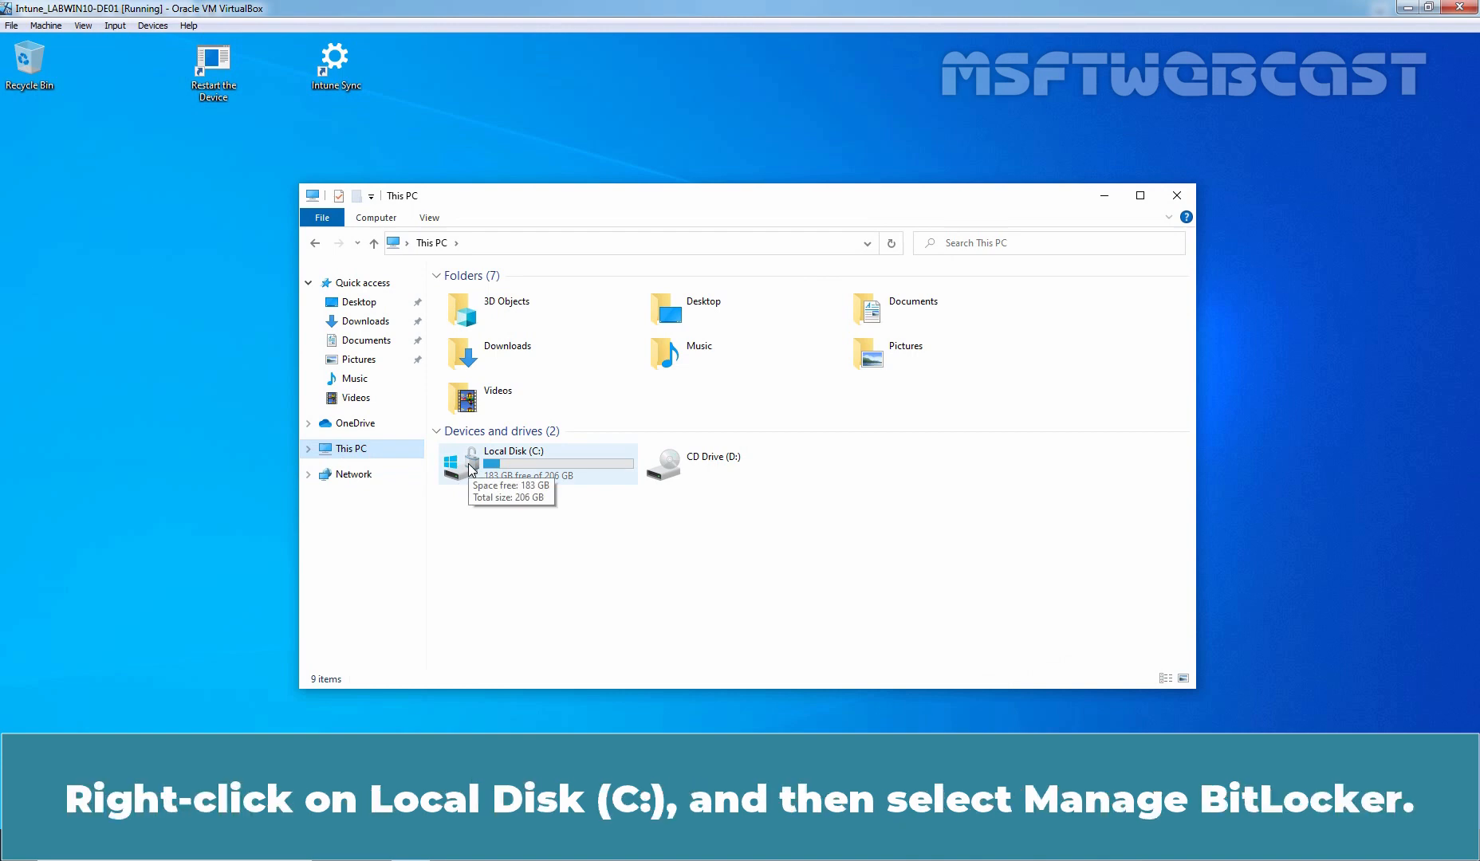
{"action": "right_click", "coordinate": [468, 464]}
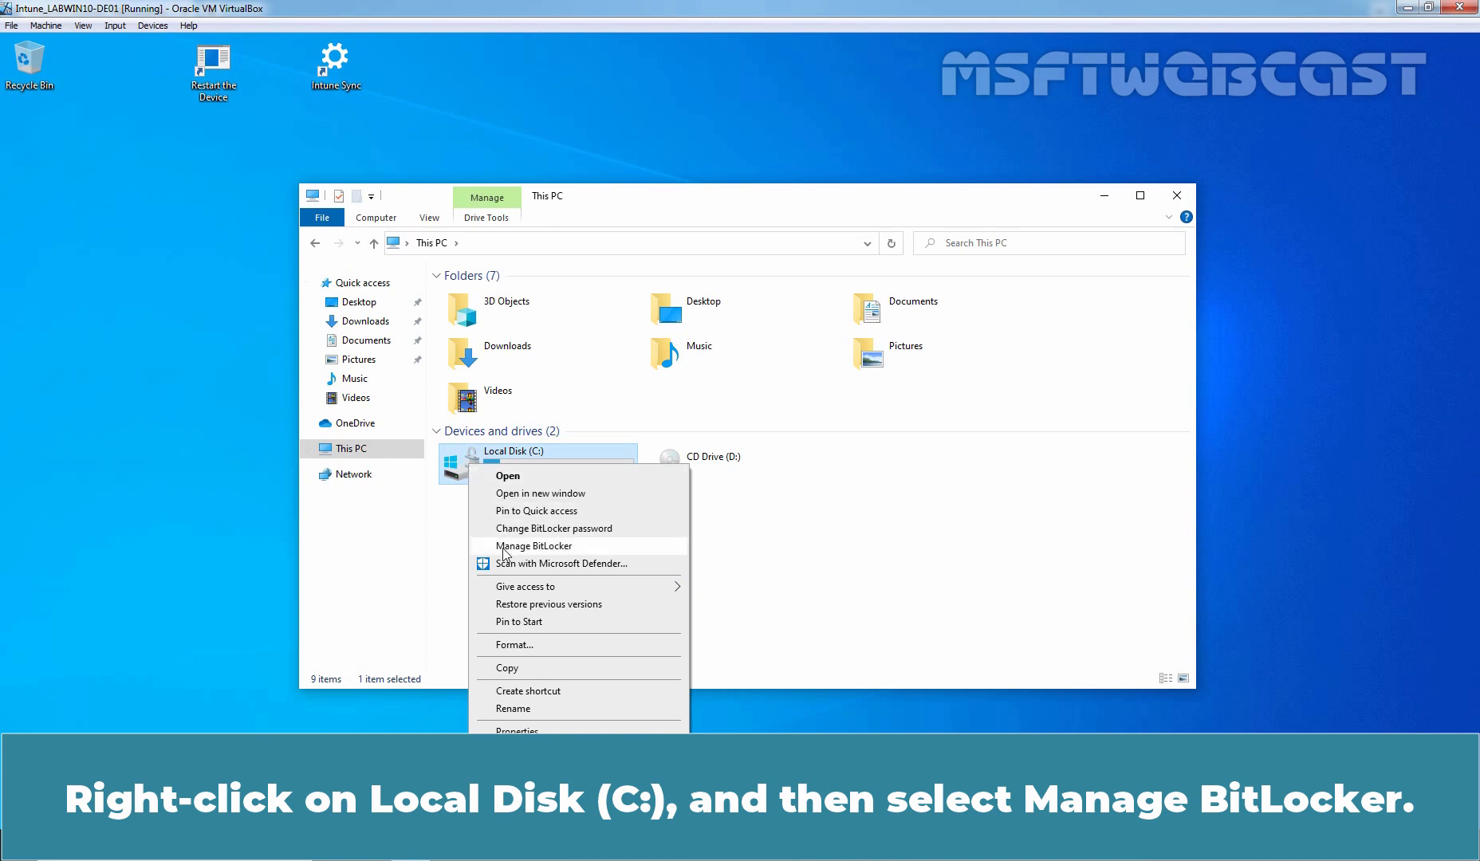
{"action": "left_click", "coordinate": [614, 548]}
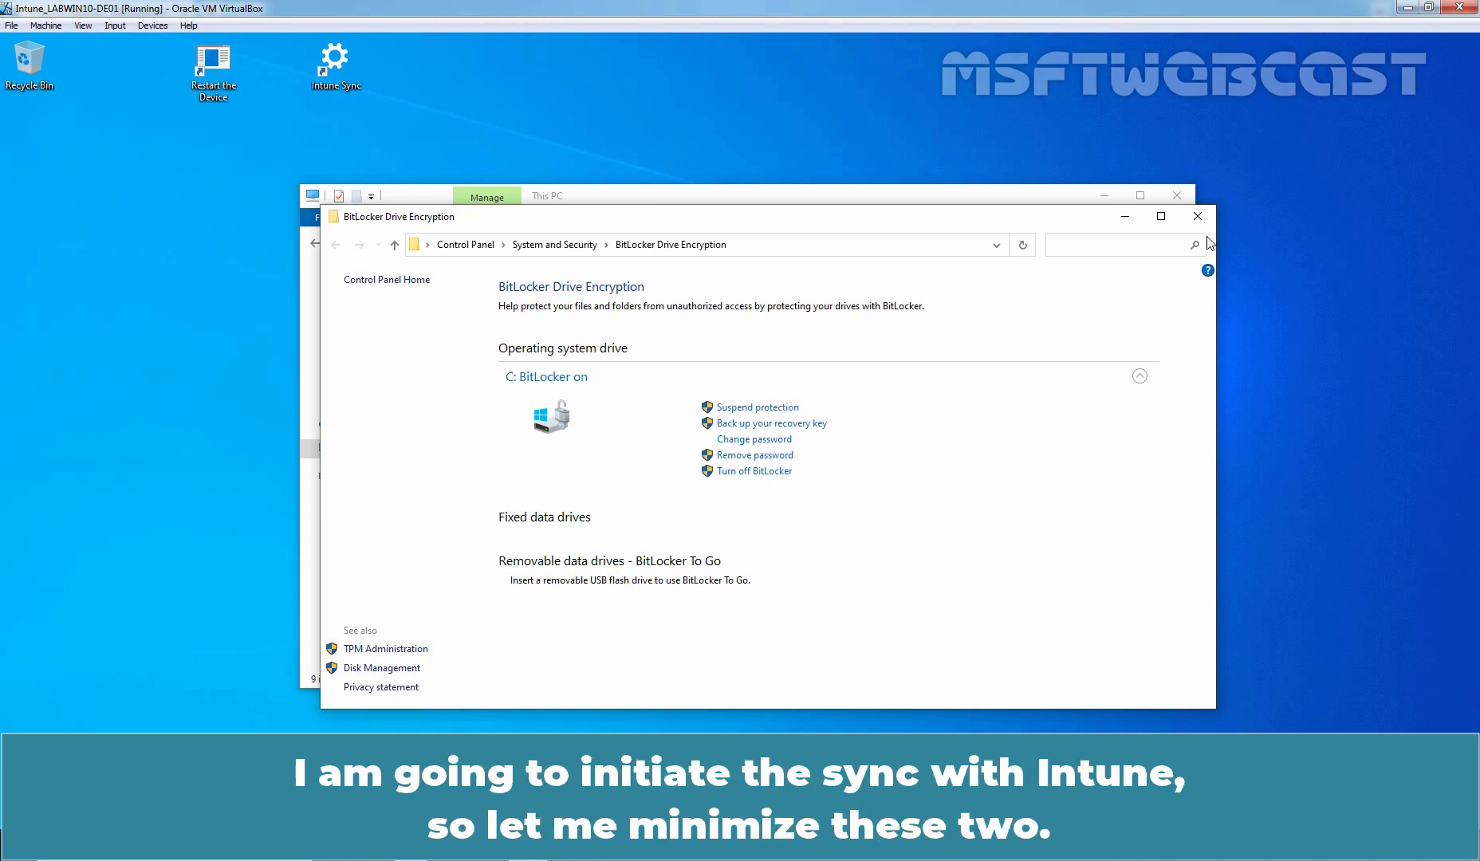
Minimize the BitLocker and file windows, then start a manual Intune sync from the Azure AD account's Info page.
{"action": "left_click", "coordinate": [1124, 218]}
{"action": "left_click", "coordinate": [1103, 196]}
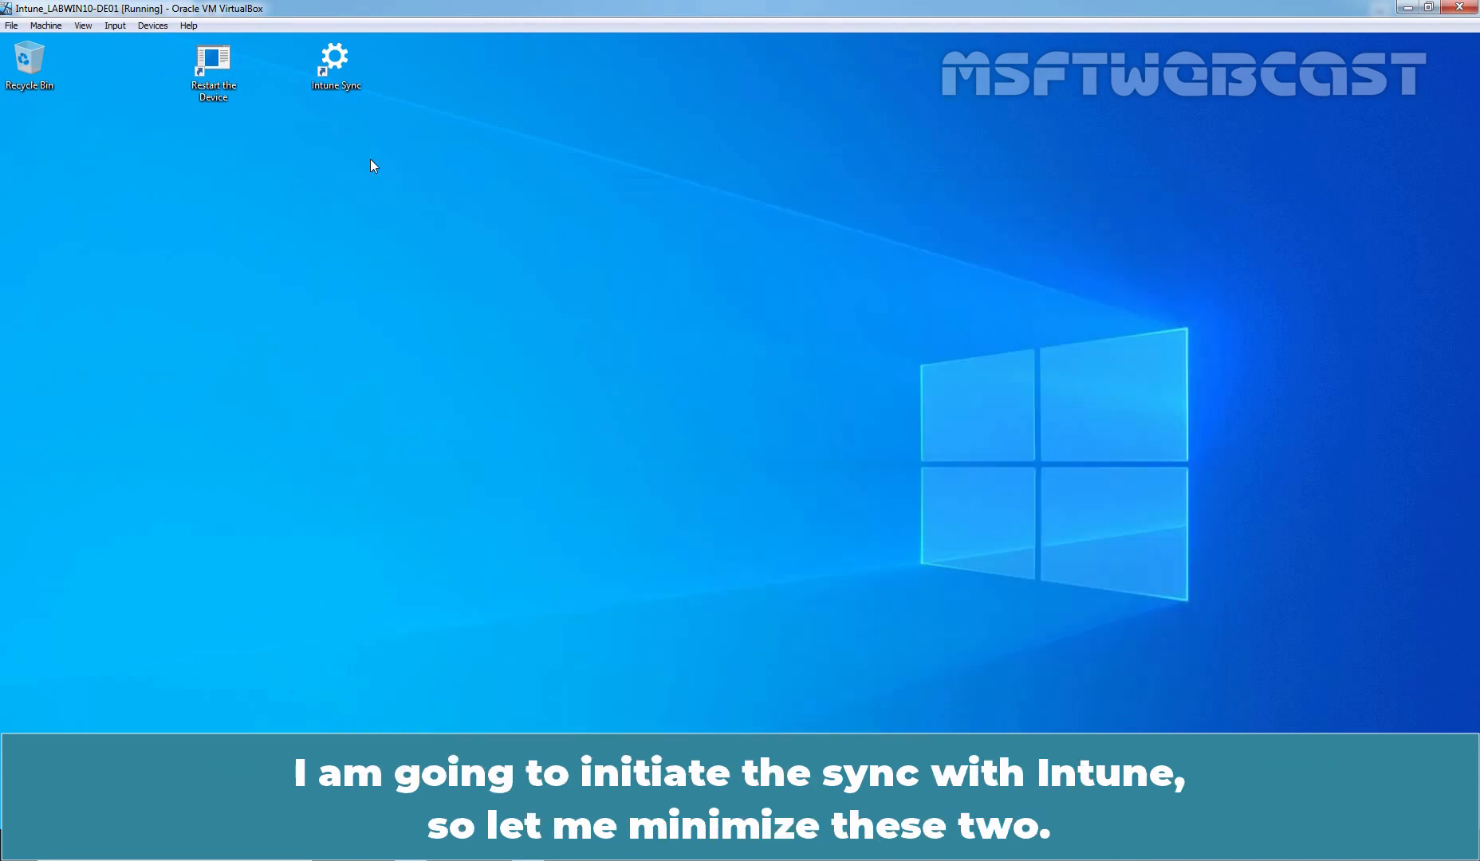
{"action": "double_click", "coordinate": [334, 60]}
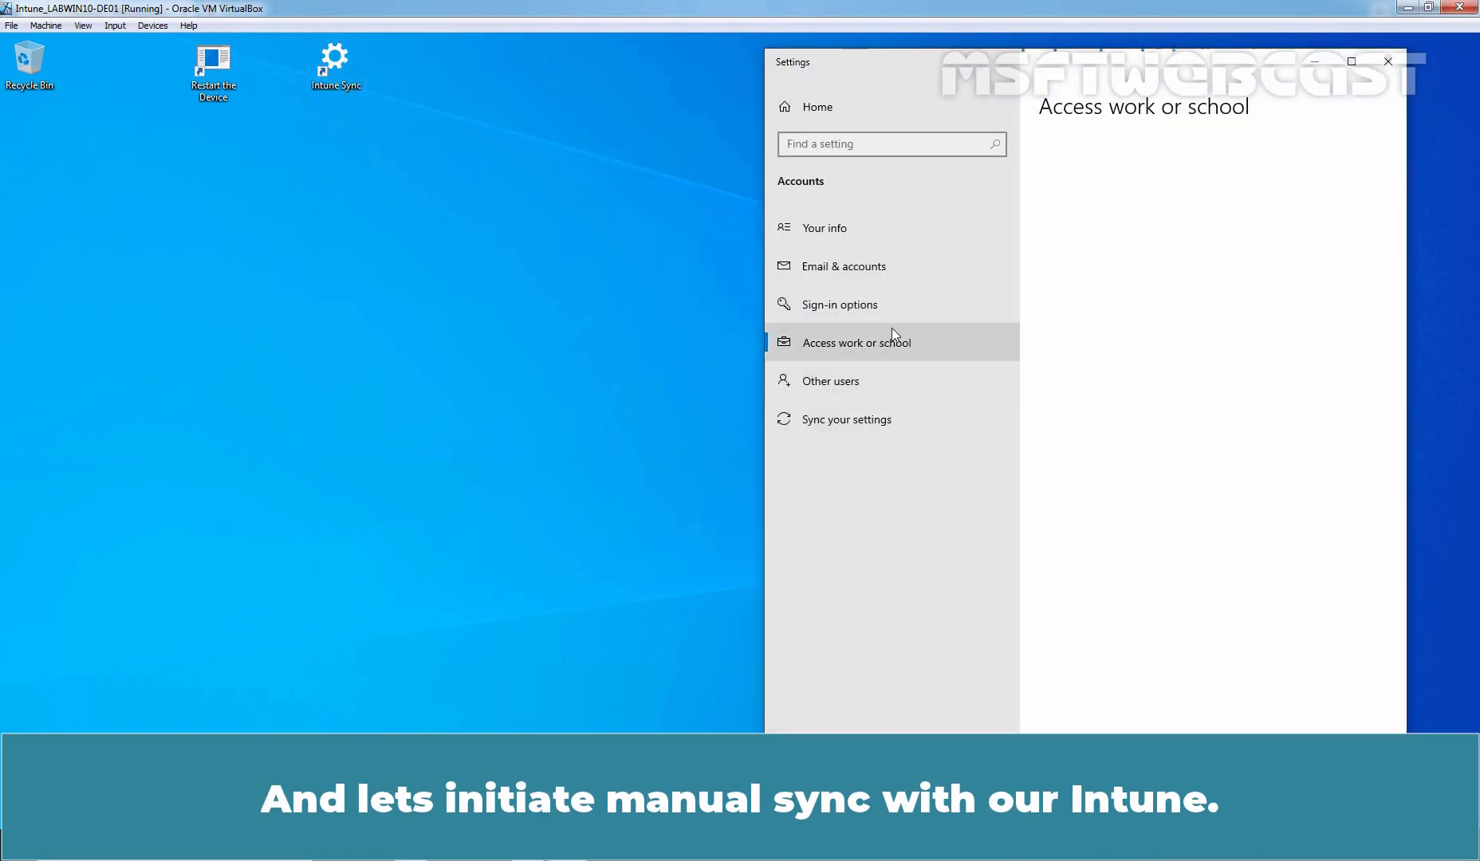
{"action": "left_click", "coordinate": [1220, 307]}
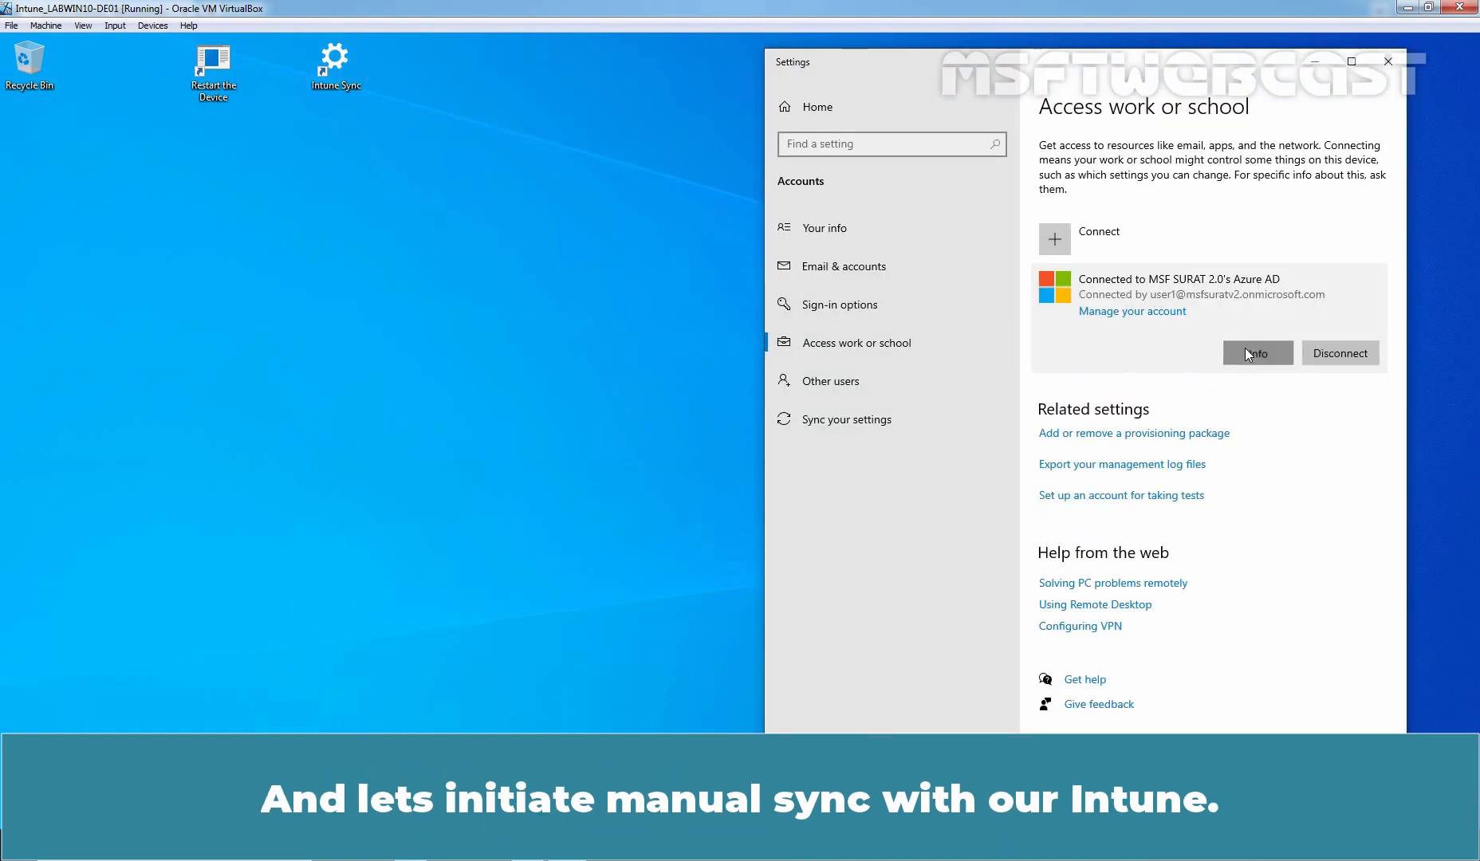
{"action": "left_click", "coordinate": [1245, 349]}
{"action": "left_click", "coordinate": [819, 662]}
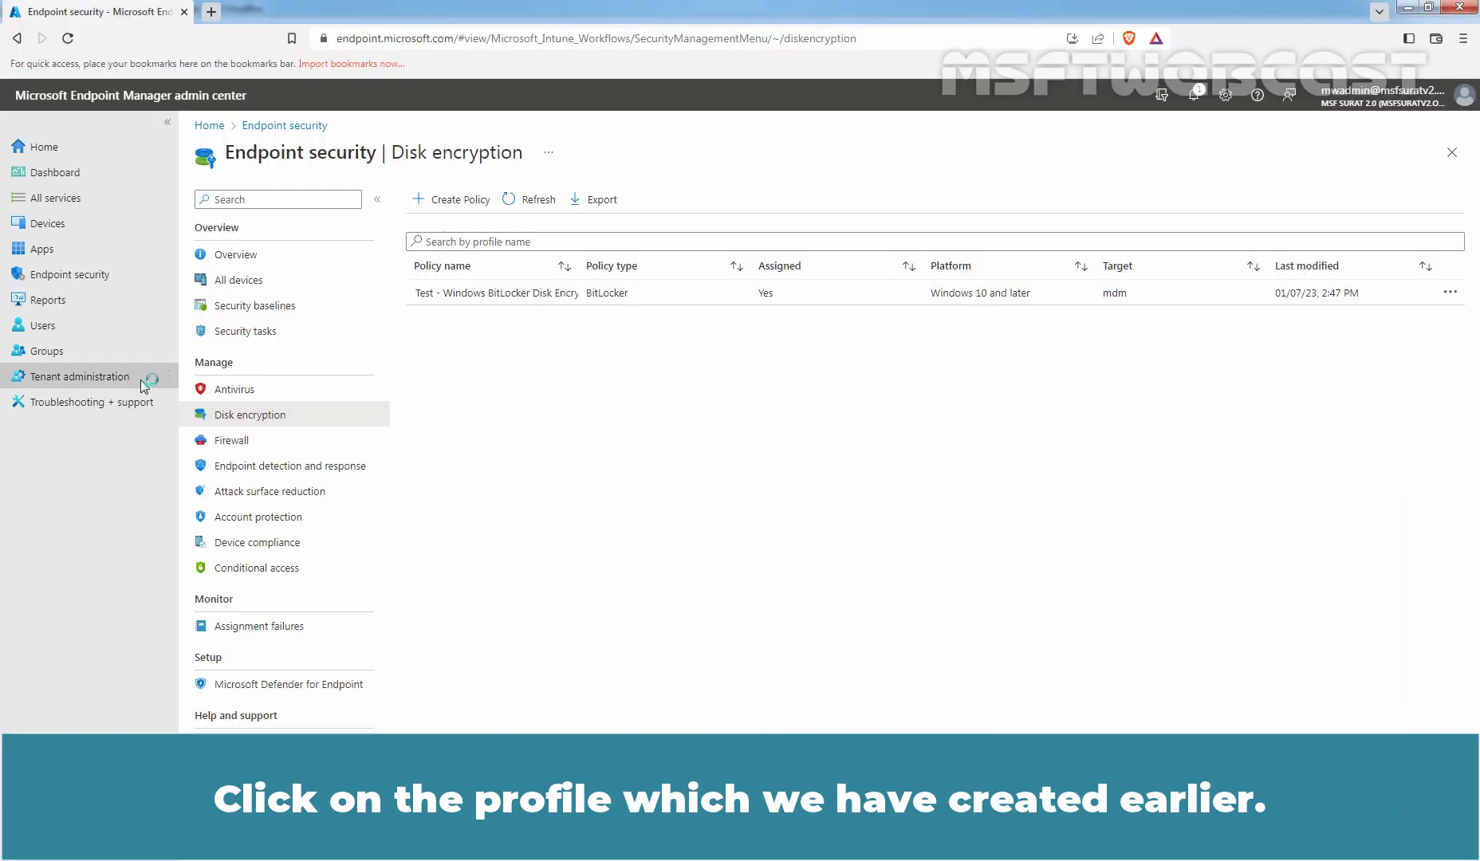
Check the BitLocker policy's device status, then open the Encryption report under Devices > Monitor.
{"action": "left_click", "coordinate": [489, 292]}
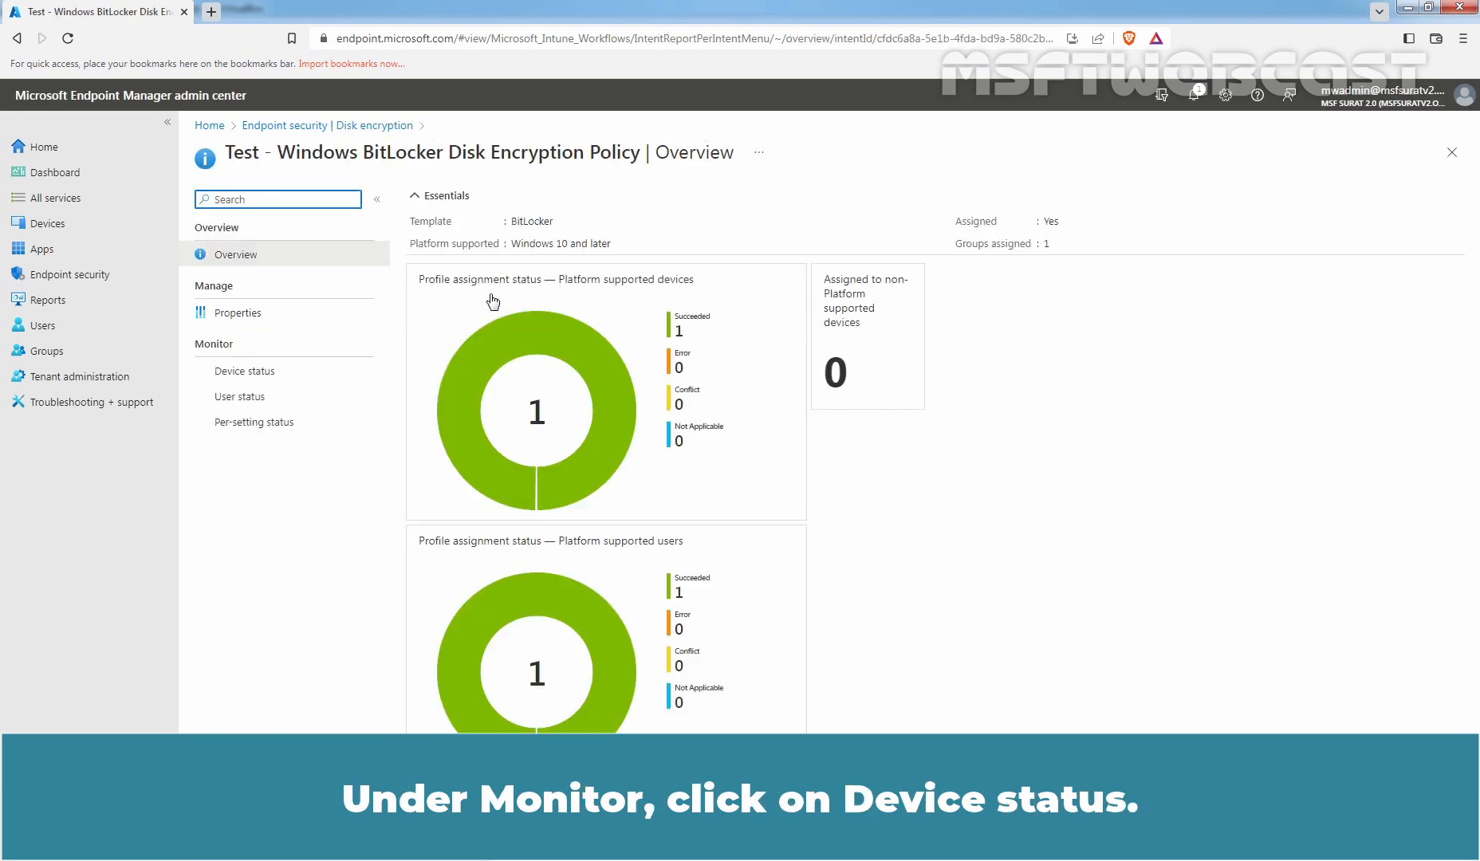
{"action": "left_click", "coordinate": [276, 373]}
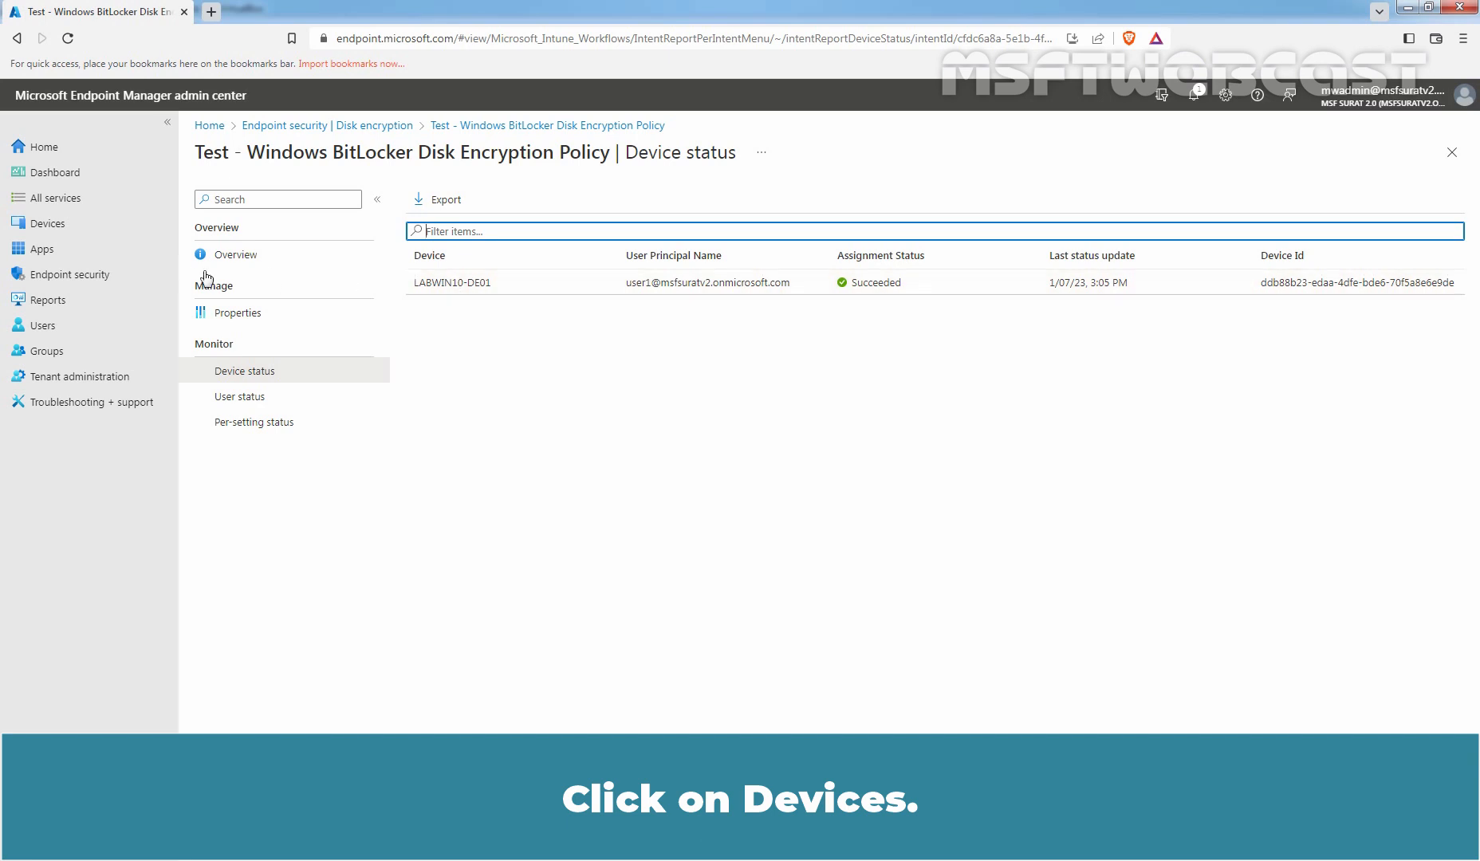
{"action": "left_click", "coordinate": [76, 233]}
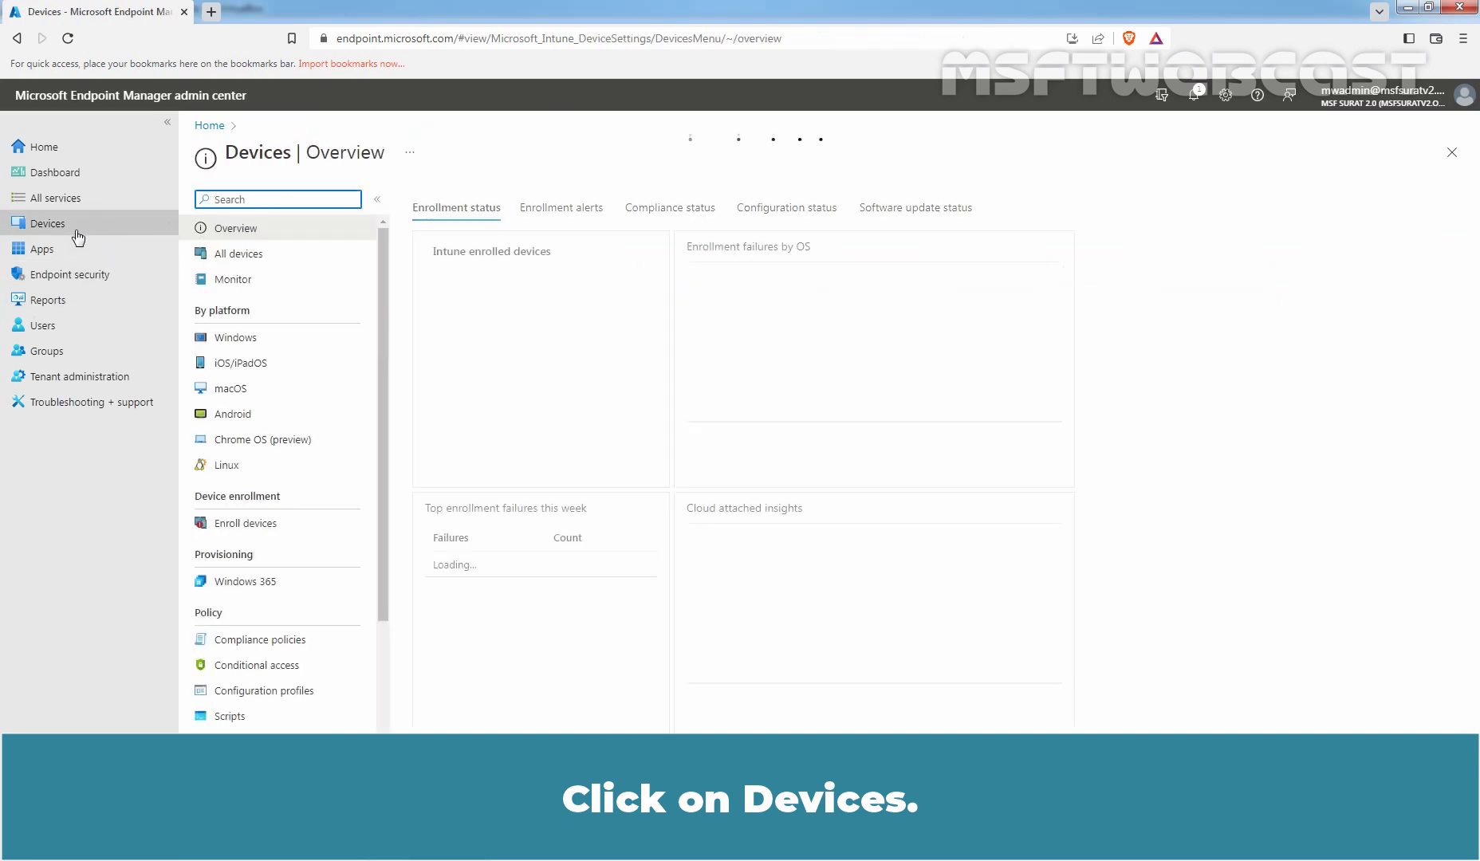
{"action": "left_click", "coordinate": [237, 287]}
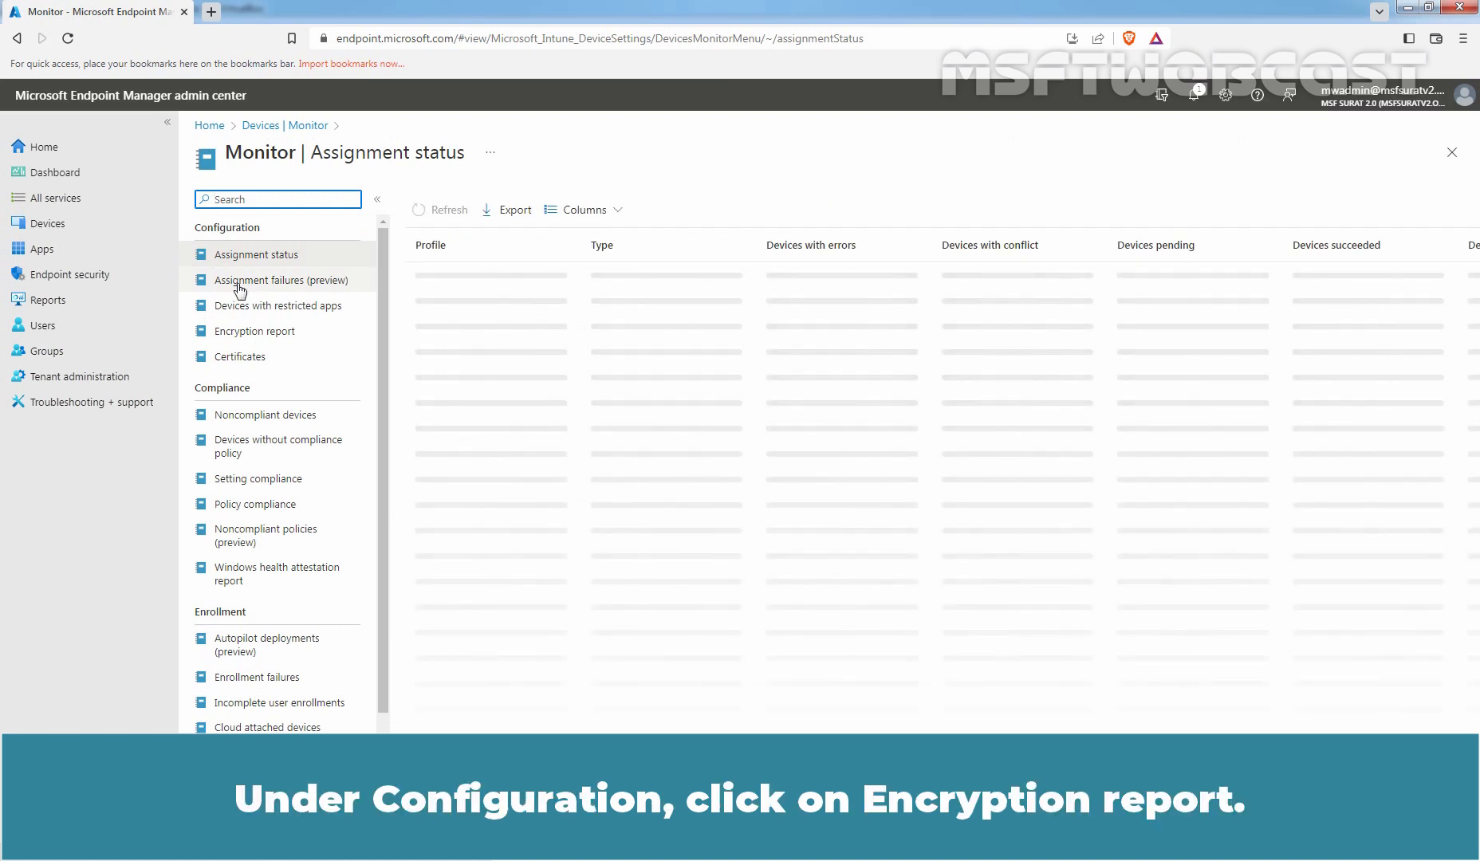
{"action": "left_click", "coordinate": [266, 341]}
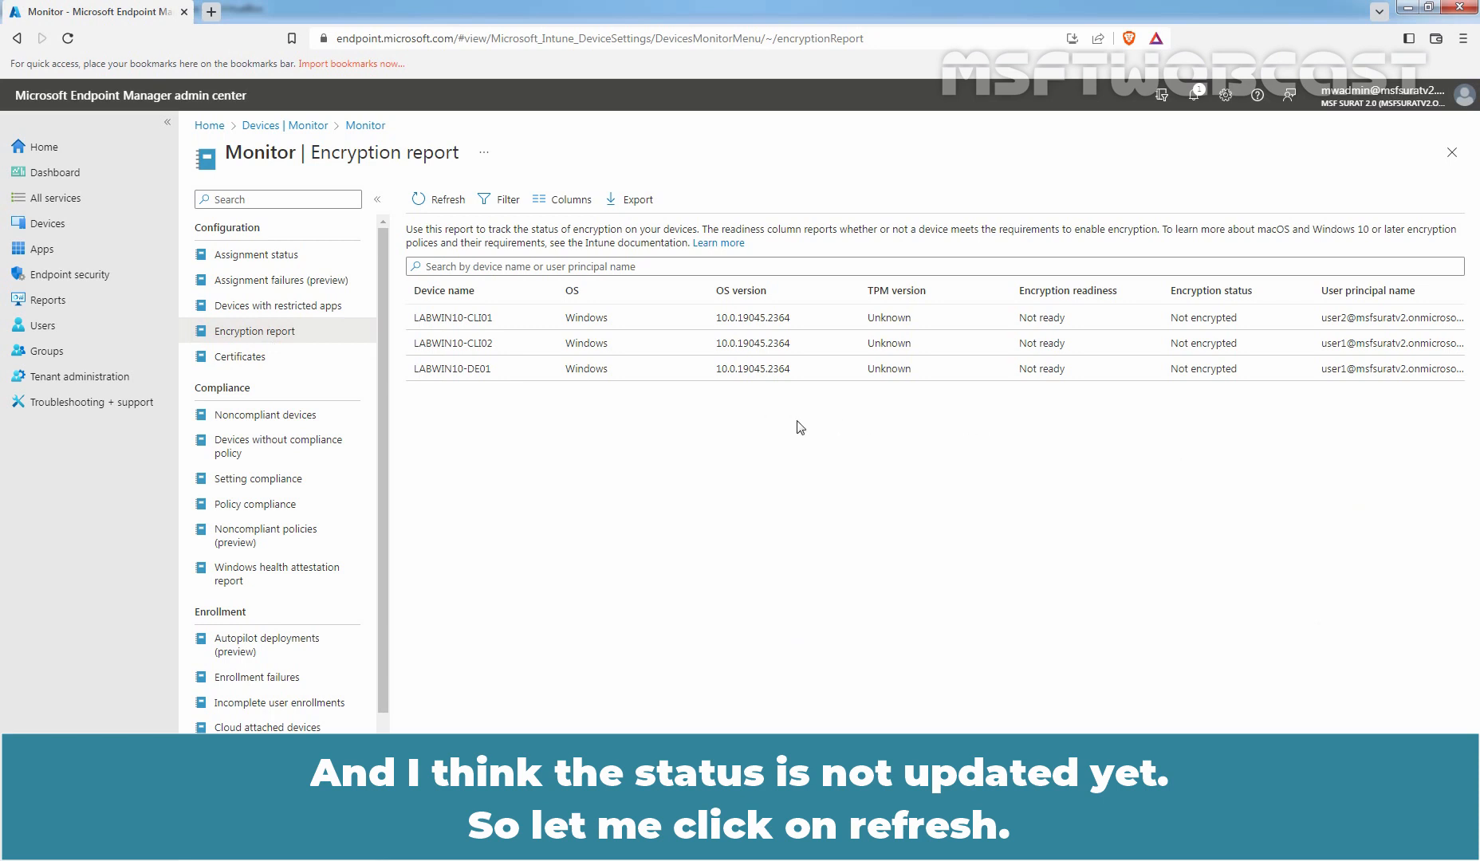
Refresh the Encryption report repeatedly until LABWIN10-DE01 shows as Encrypted.
{"action": "left_click", "coordinate": [444, 205]}
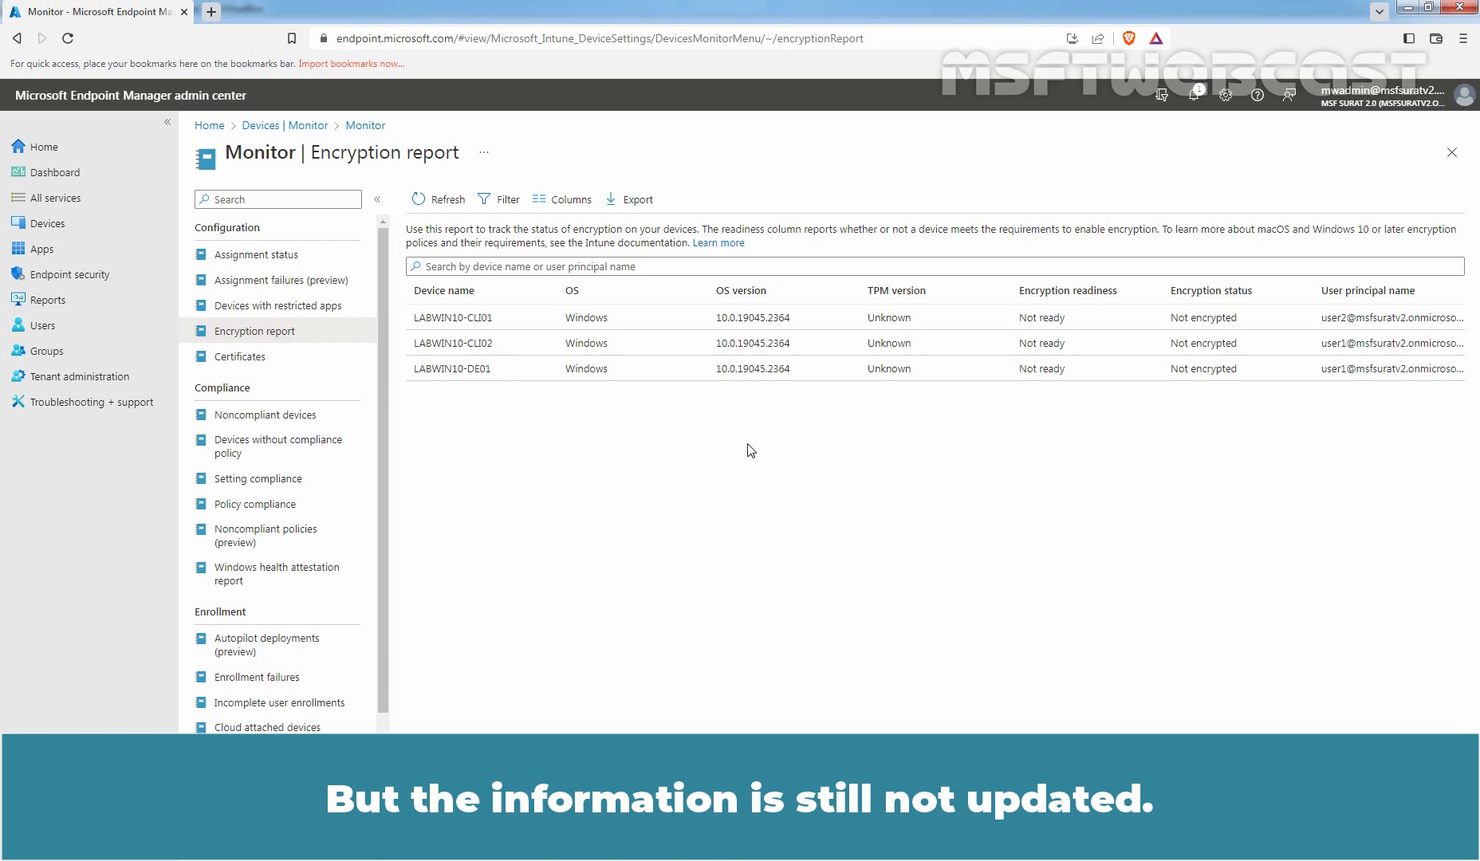
{"action": "left_click", "coordinate": [445, 203]}
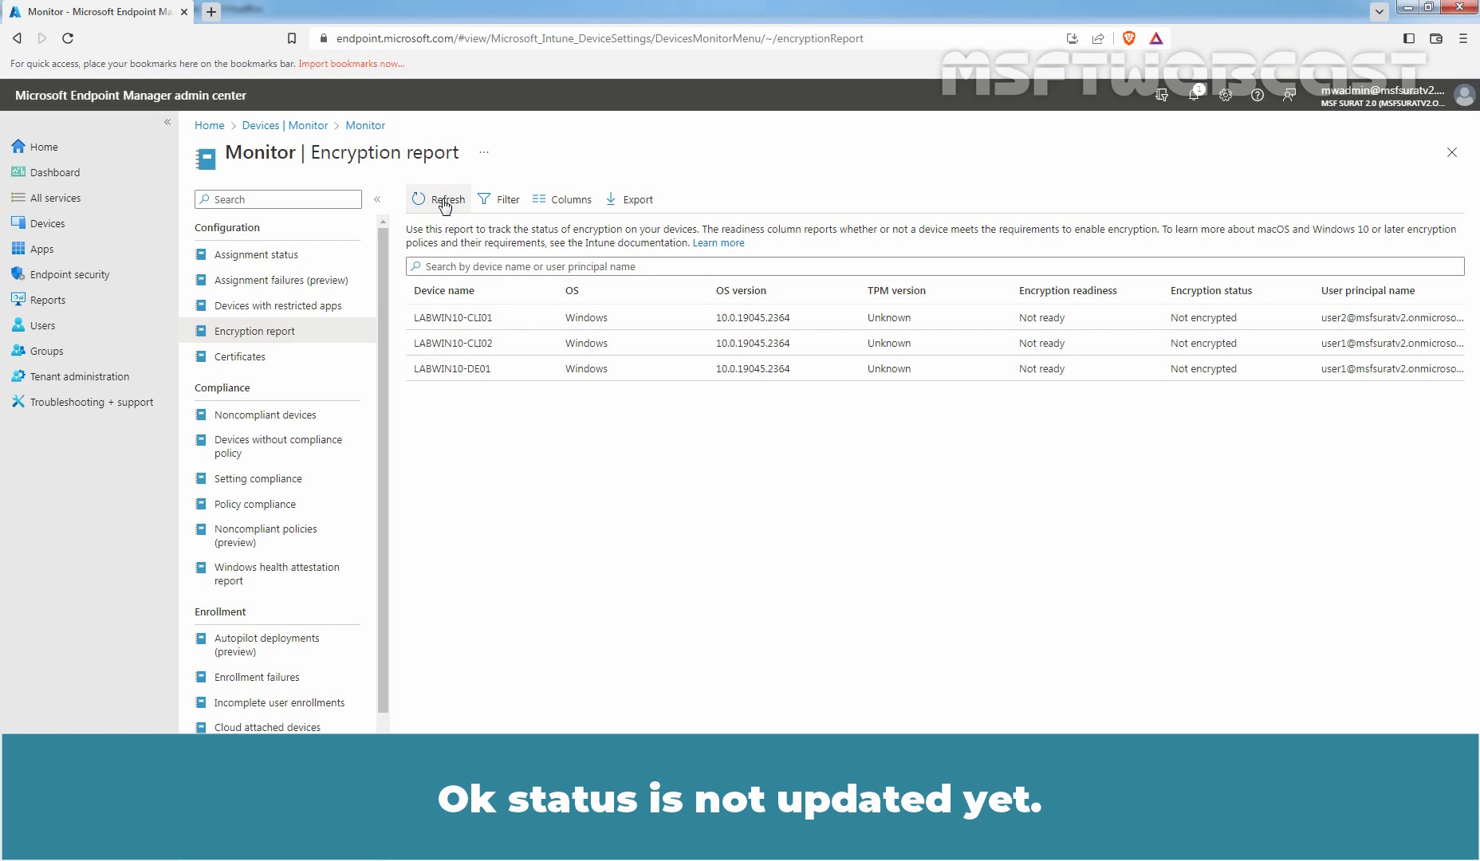
{"action": "left_click", "coordinate": [445, 203]}
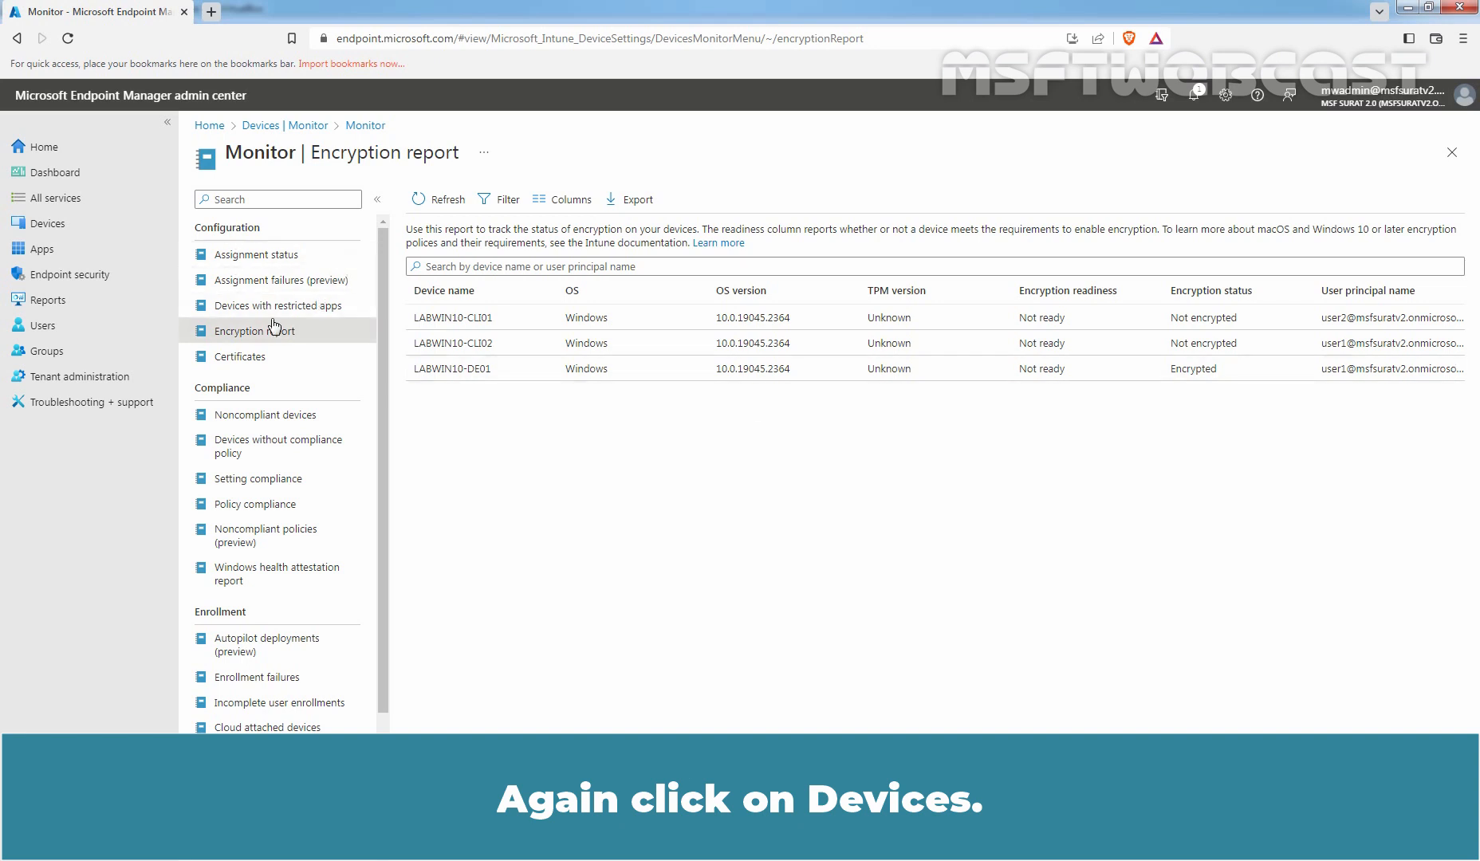
Open LABWIN10-DE01 from All devices and view its BitLocker recovery keys.
{"action": "left_click", "coordinate": [113, 227]}
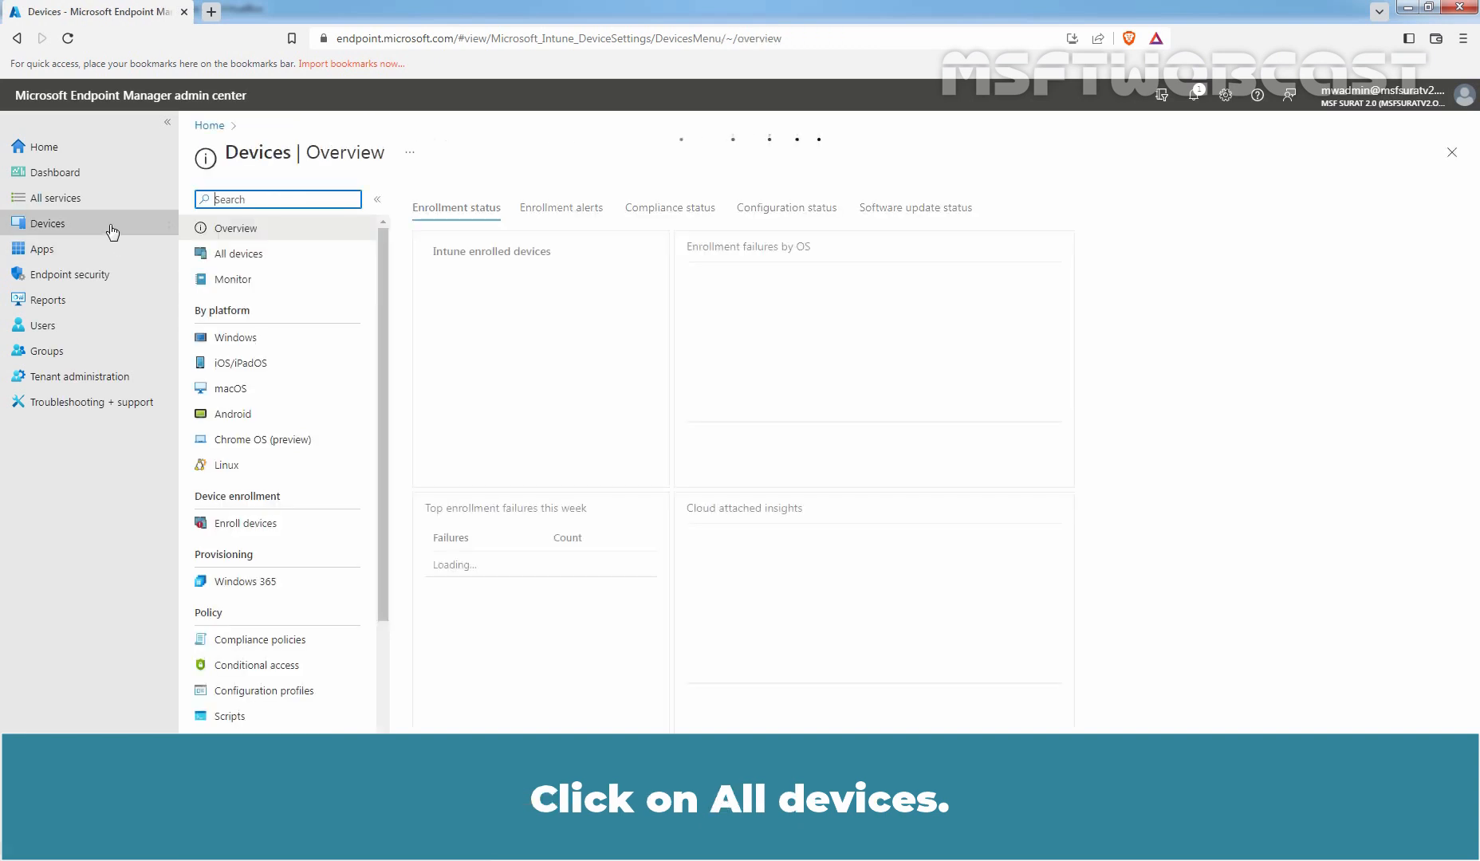
{"action": "left_click", "coordinate": [261, 264]}
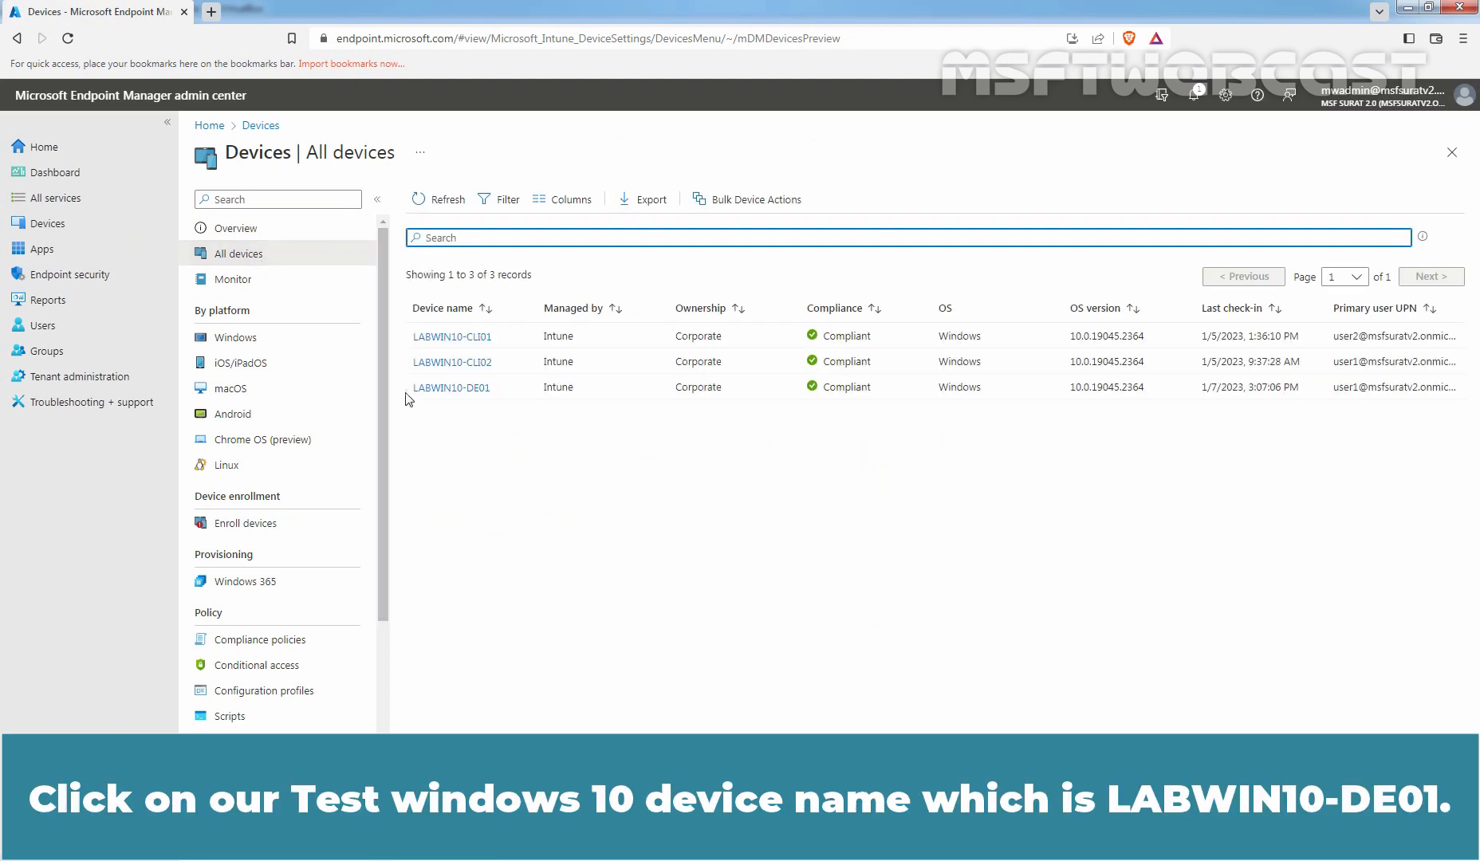
{"action": "left_click", "coordinate": [451, 389]}
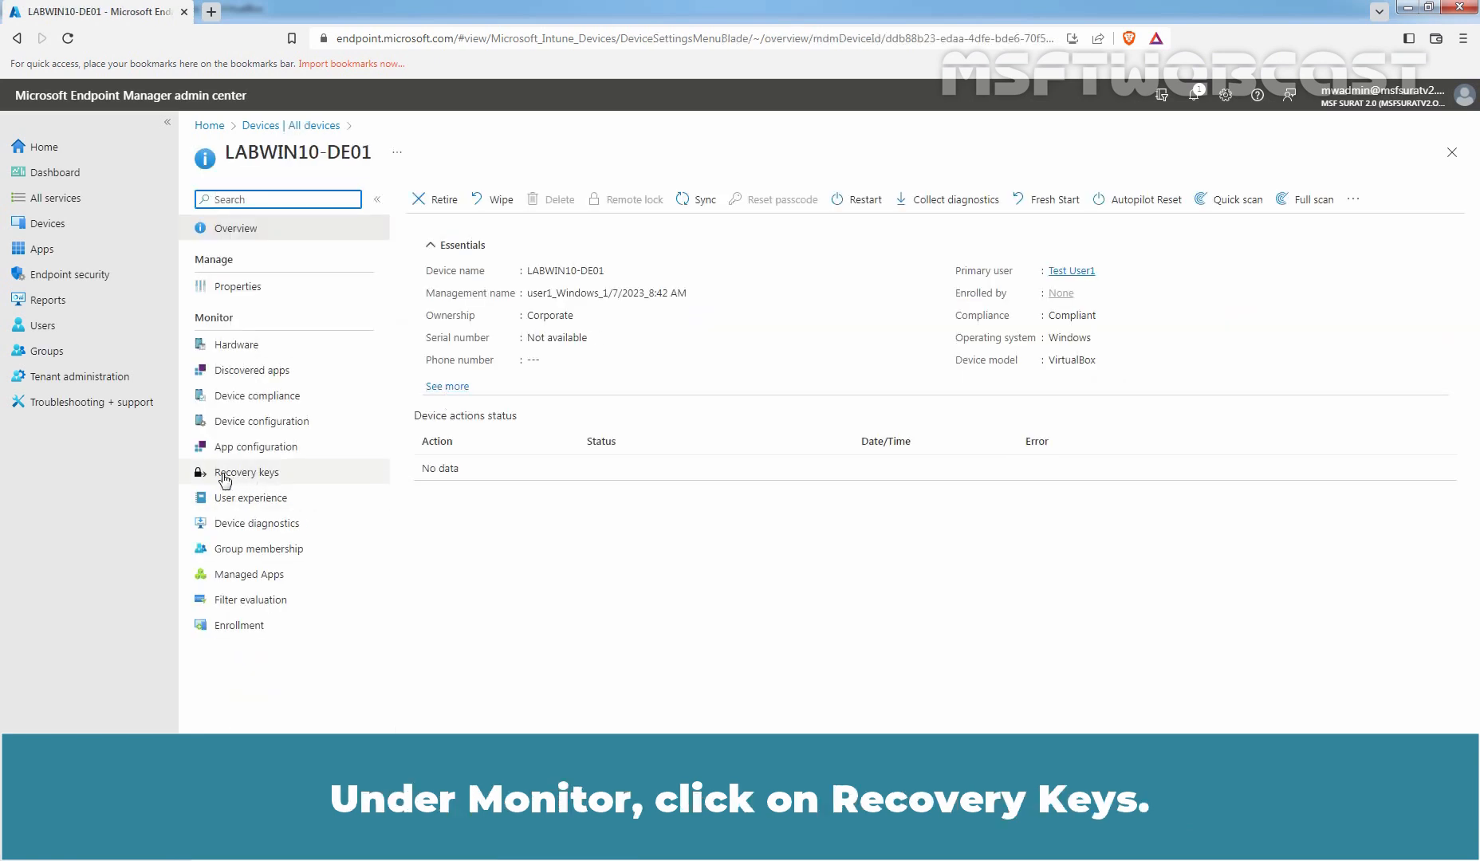
{"action": "left_click", "coordinate": [259, 474]}
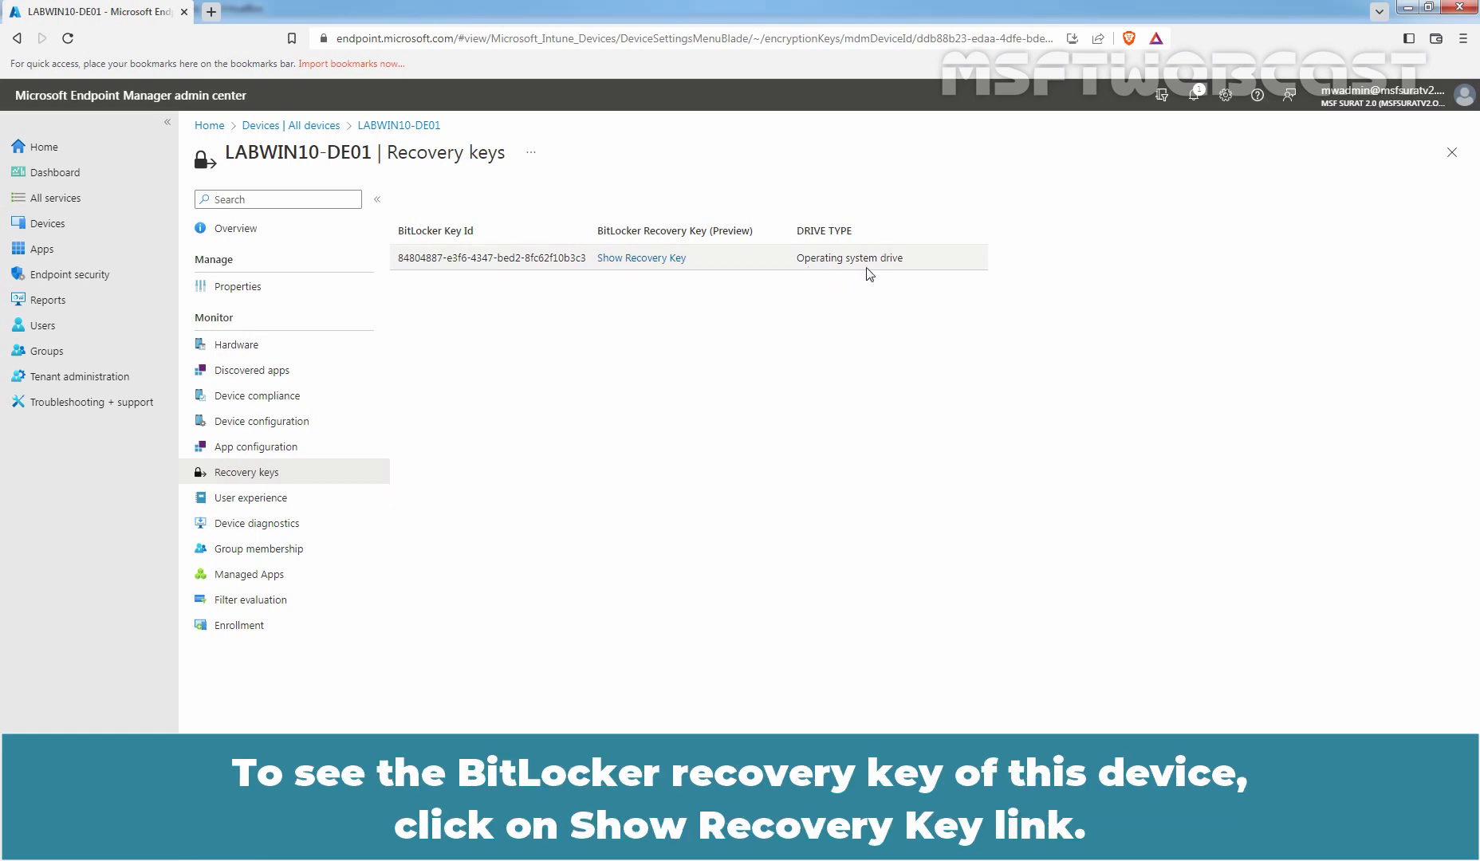
Show the recovery key for LABWIN10-DE01's operating system drive.
{"action": "left_click", "coordinate": [627, 258]}
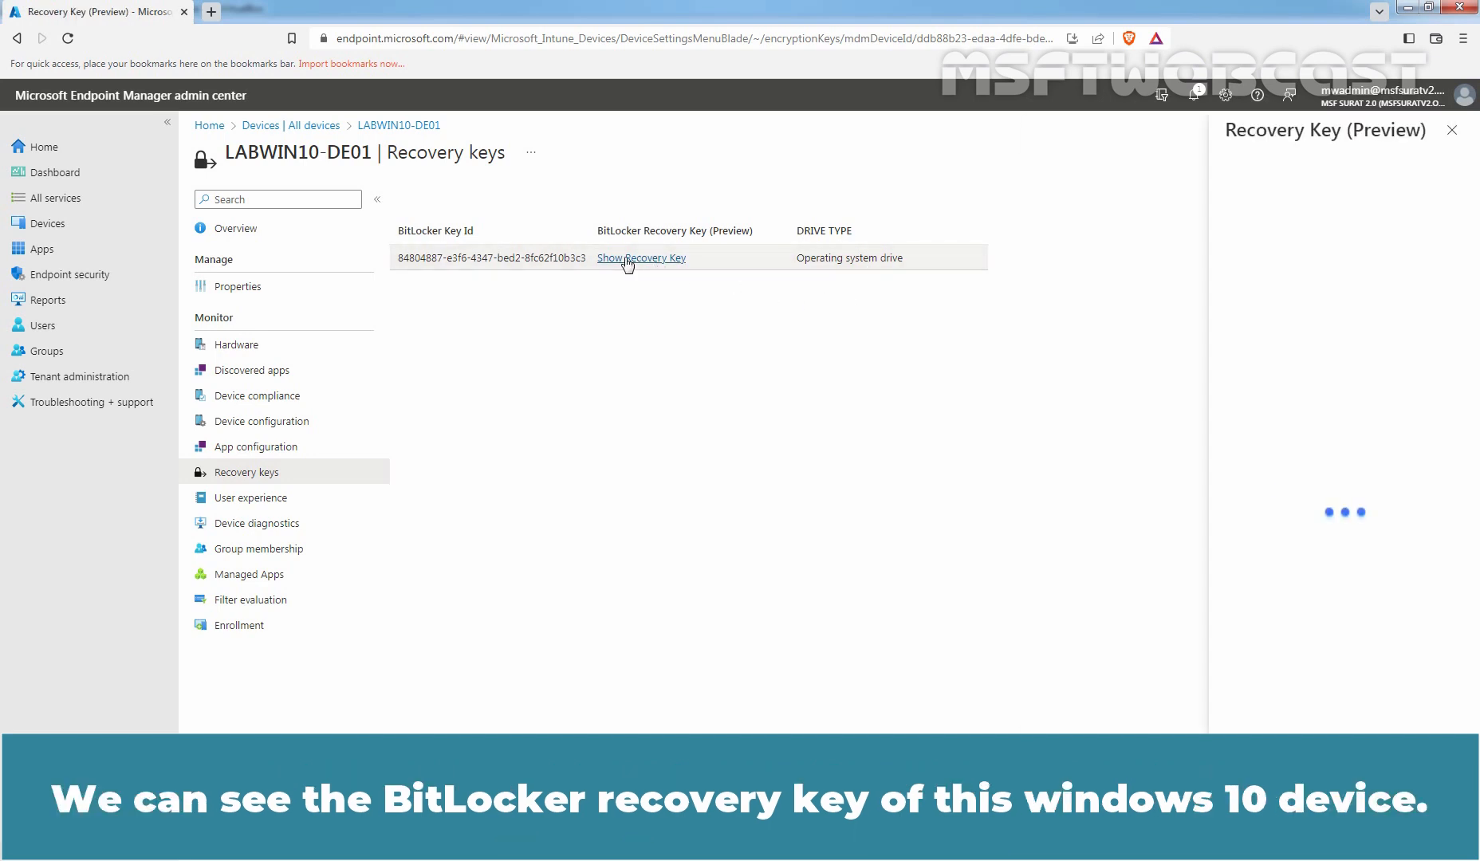